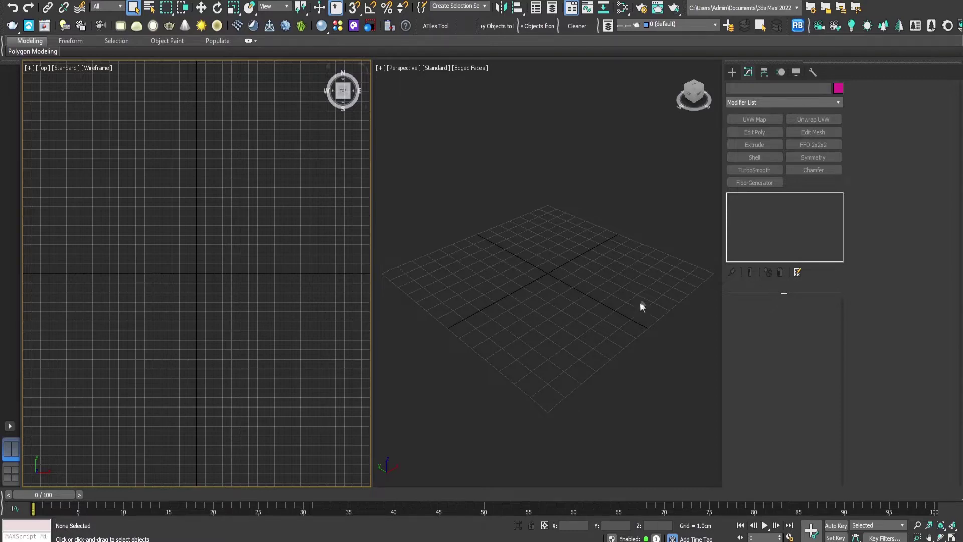
Draw a rectangle spline about 15 cm long and 22 cm wide across the perspective view's grid
click(732, 72)
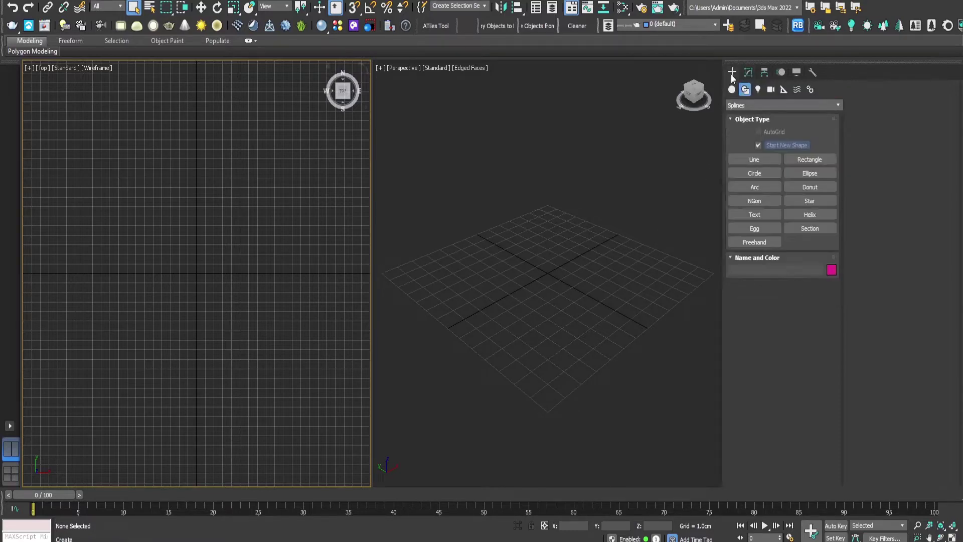
click(772, 174)
click(820, 161)
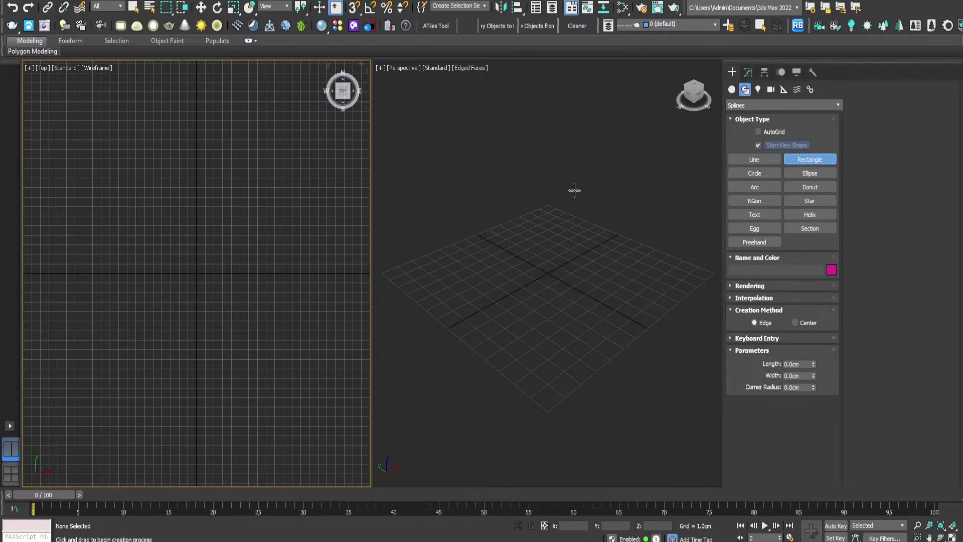
drag(574, 181, 490, 427)
Set the rectangle's length and width to 200 cm and frame it in the top and perspective views
double_click(797, 364)
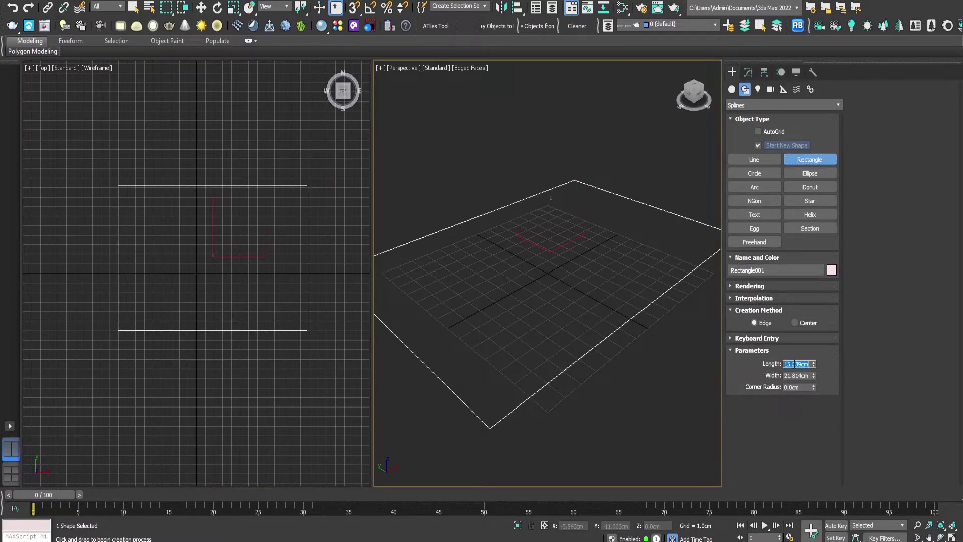
text(200)
key(Tab)
text(200)
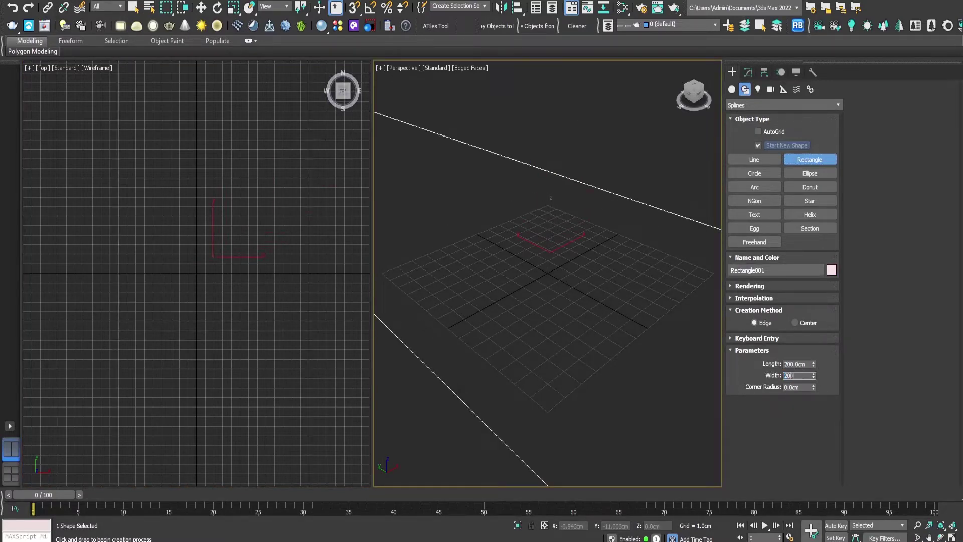
key(Return)
right_click(320, 277)
key(z)
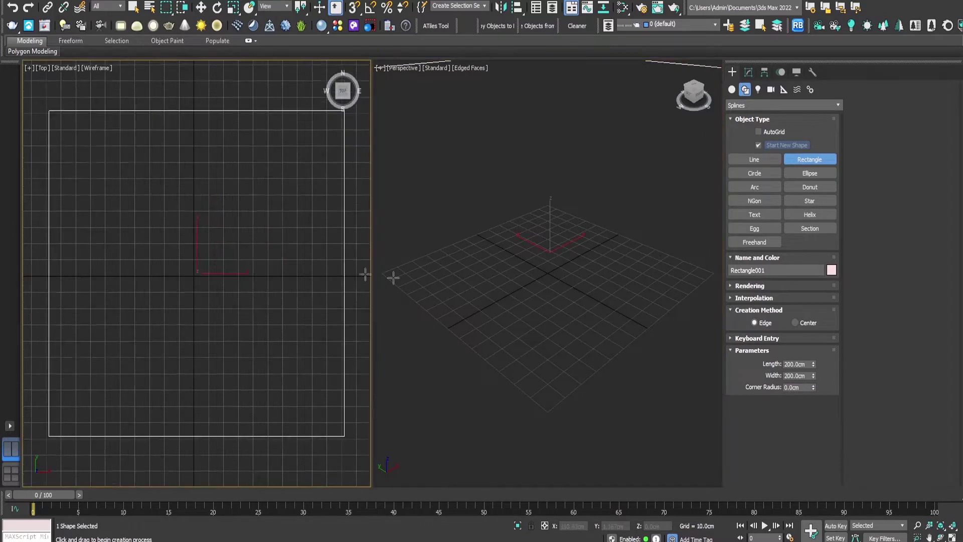
right_click(667, 293)
key(z)
right_click(637, 288)
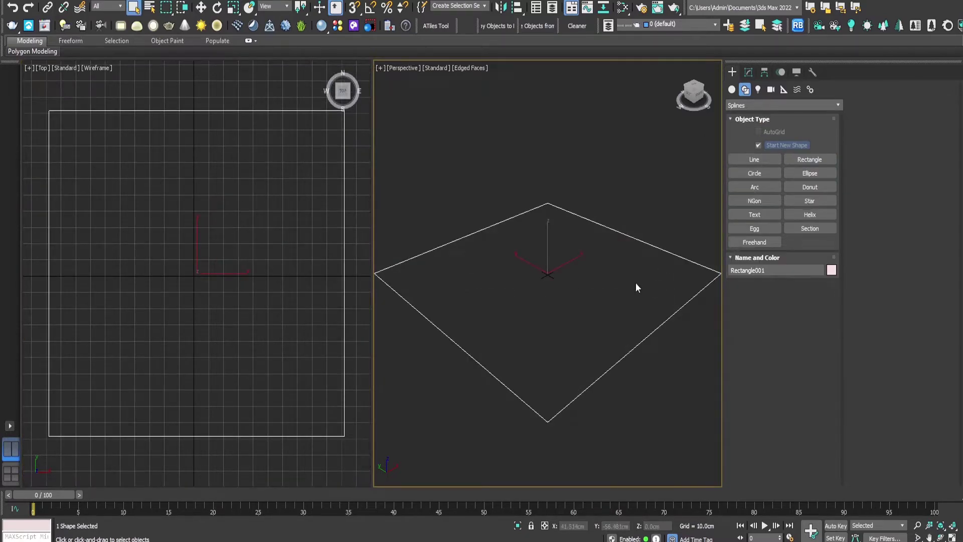
Apply the FloorGenerator modifier to the rectangle to turn it into floor boards
click(748, 72)
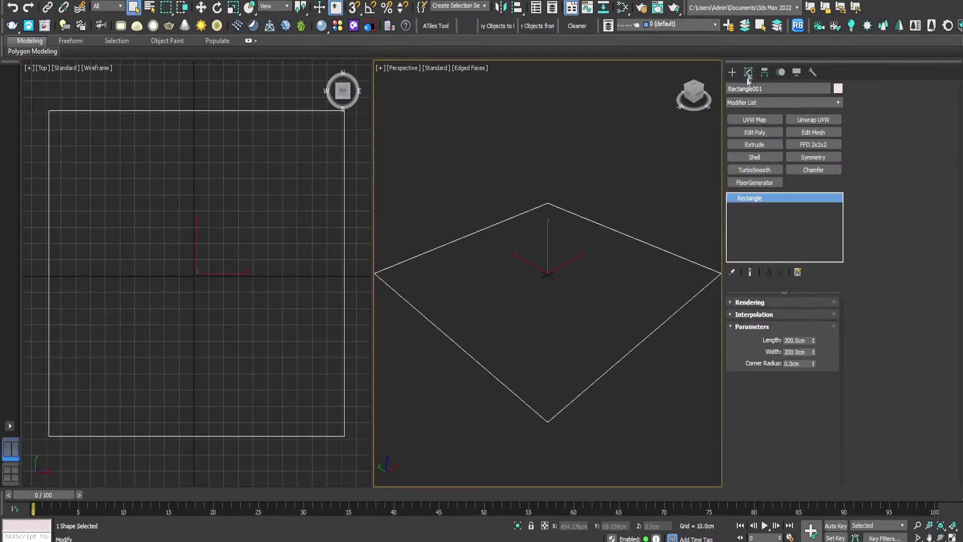
click(755, 182)
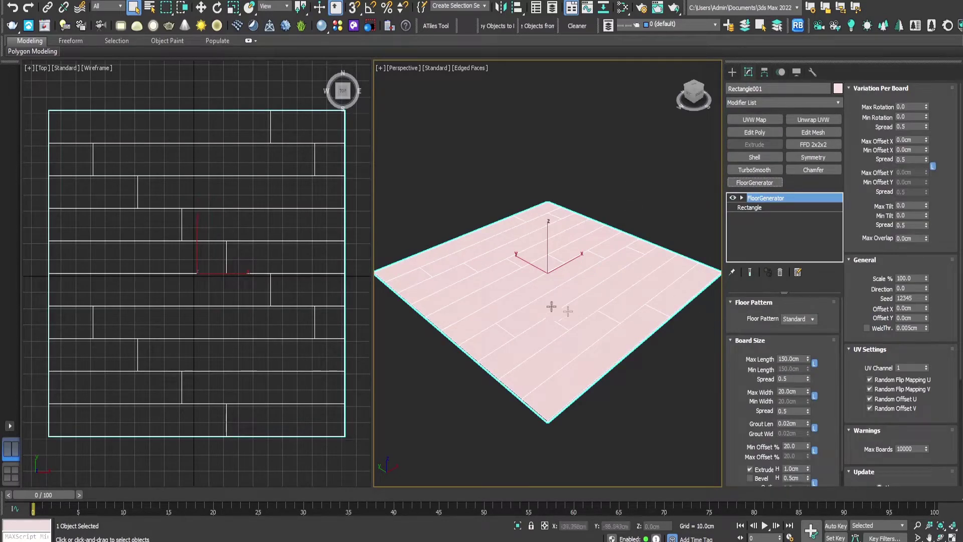
alt+middle_drag(626, 303, 617, 333)
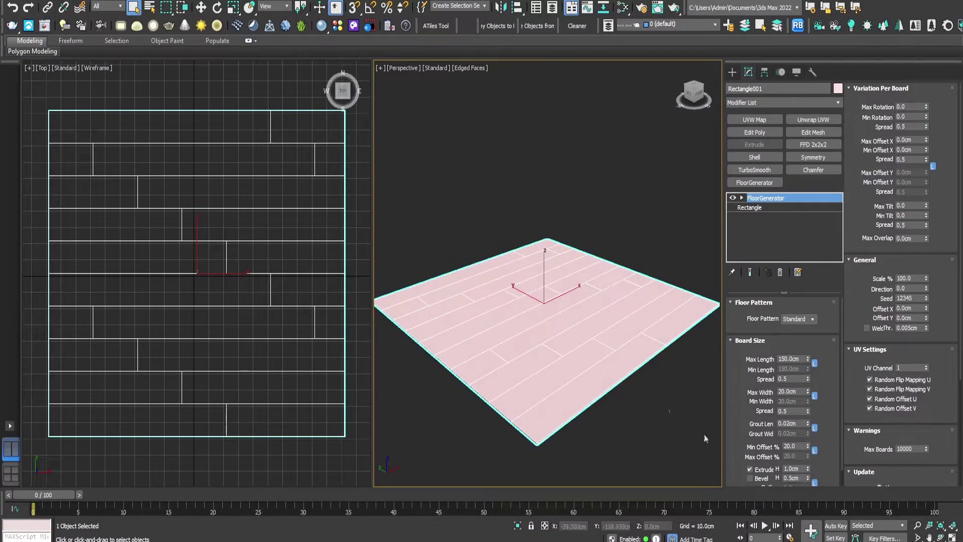
Try FloorGenerator's Bevel option on the board edges and switch it off again
scroll(526, 381, up, 4)
middle_drag(549, 415, 536, 394)
click(749, 478)
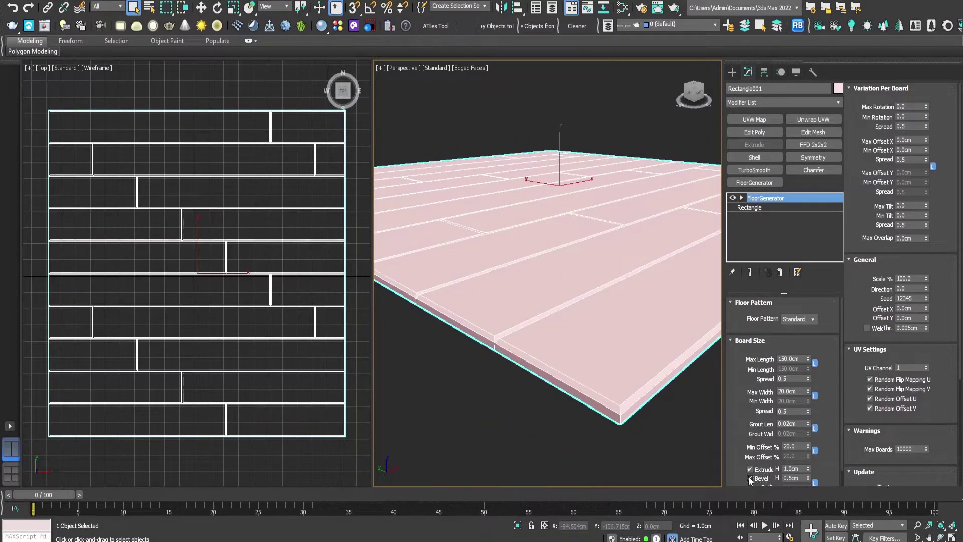
click(749, 478)
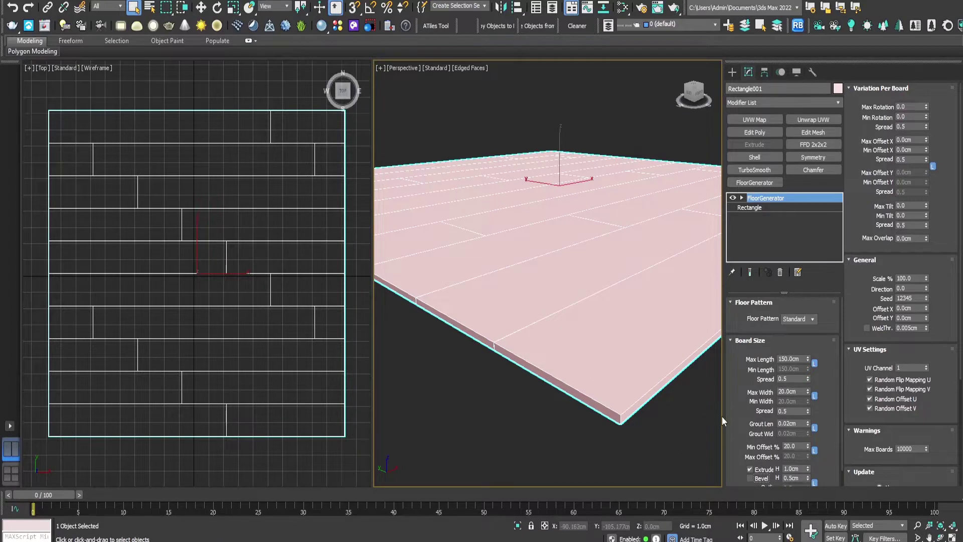
Add a Chamfer modifier to the floor and set its smoothing output to Smooth Chamfers Only
click(814, 170)
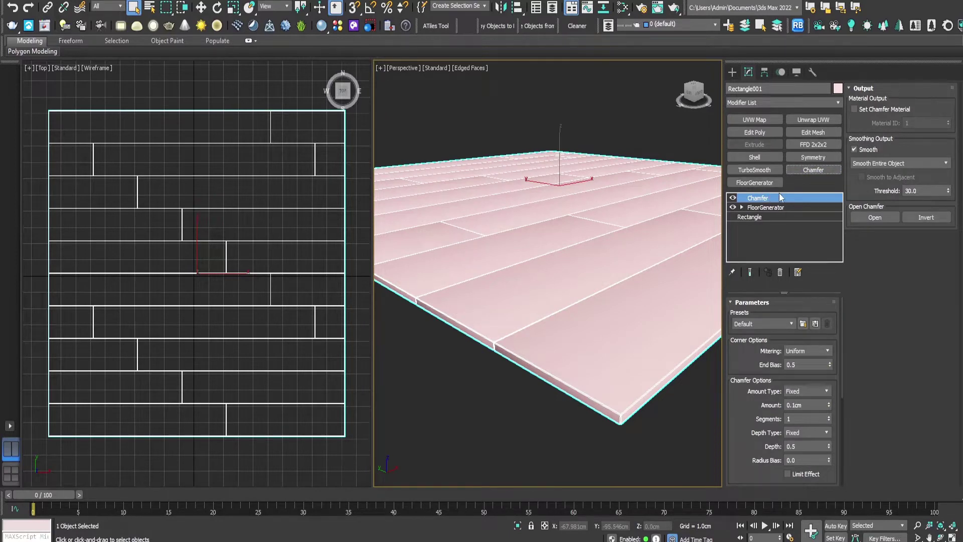
click(870, 164)
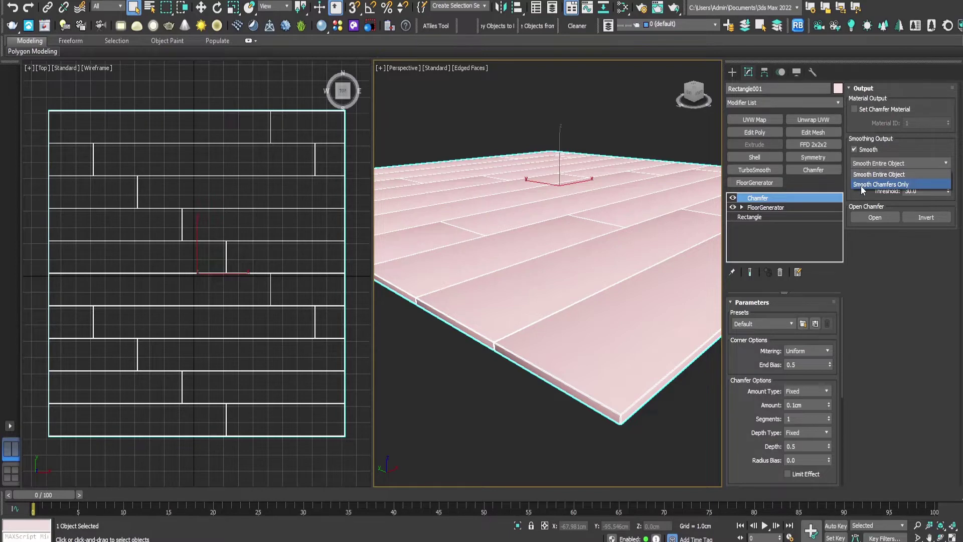
click(862, 185)
middle_drag(532, 249, 553, 264)
scroll(634, 376, up, 6)
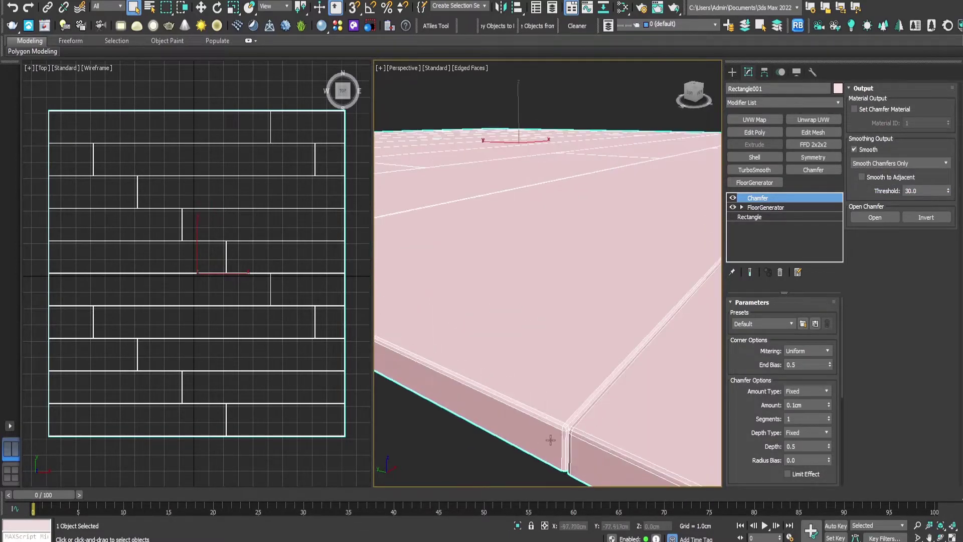
scroll(580, 295, down, 8)
alt+middle_drag(581, 278, 612, 301)
scroll(566, 284, down, 3)
scroll(605, 290, down, 4)
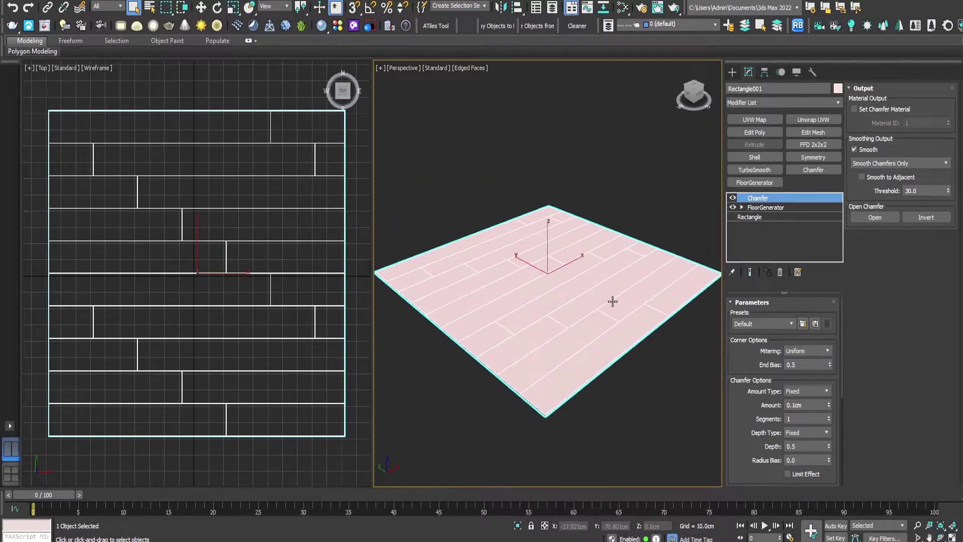
Find the MultiTexture map in the Slate Material Editor, add it to View1 and show its parameters
right_click(612, 195)
click(581, 185)
click(623, 8)
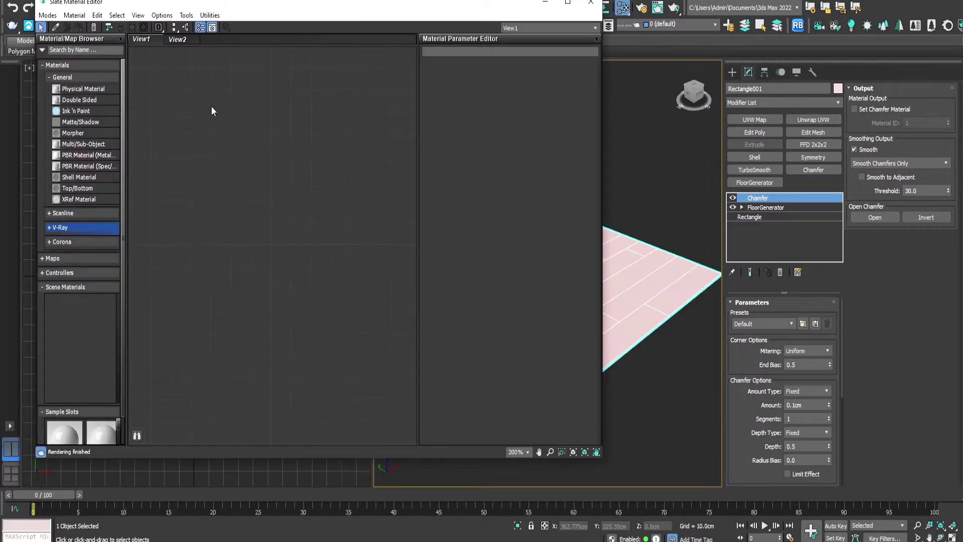
click(65, 50)
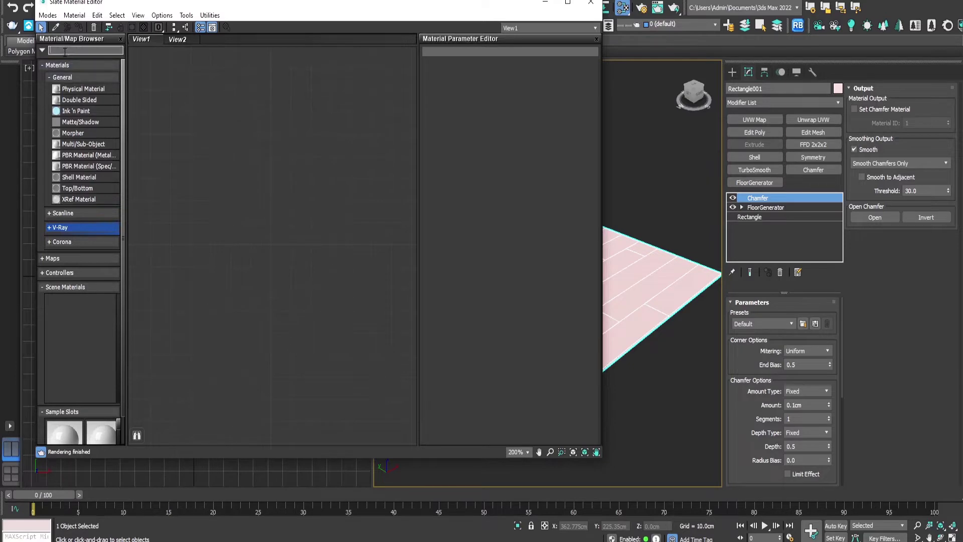
text(multit)
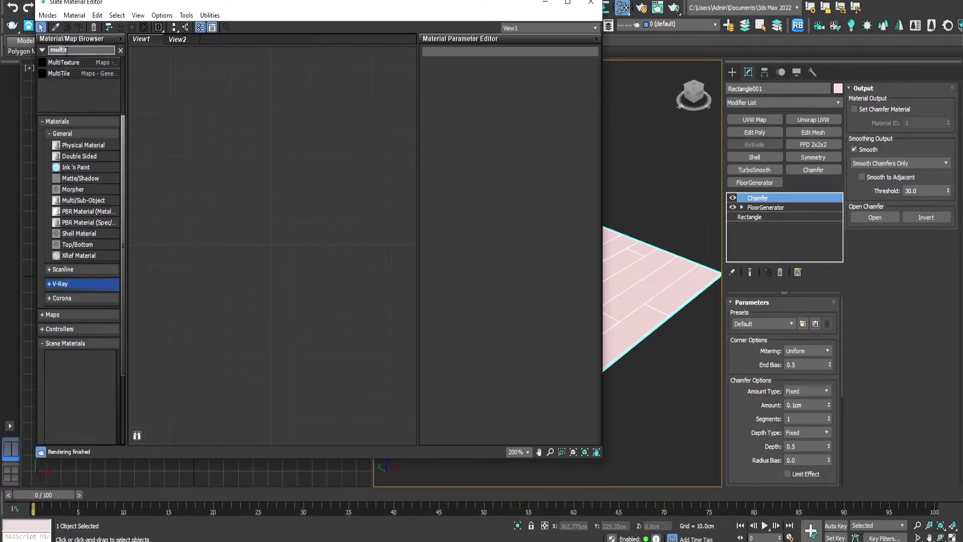
drag(75, 62, 183, 204)
double_click(183, 204)
key(z)
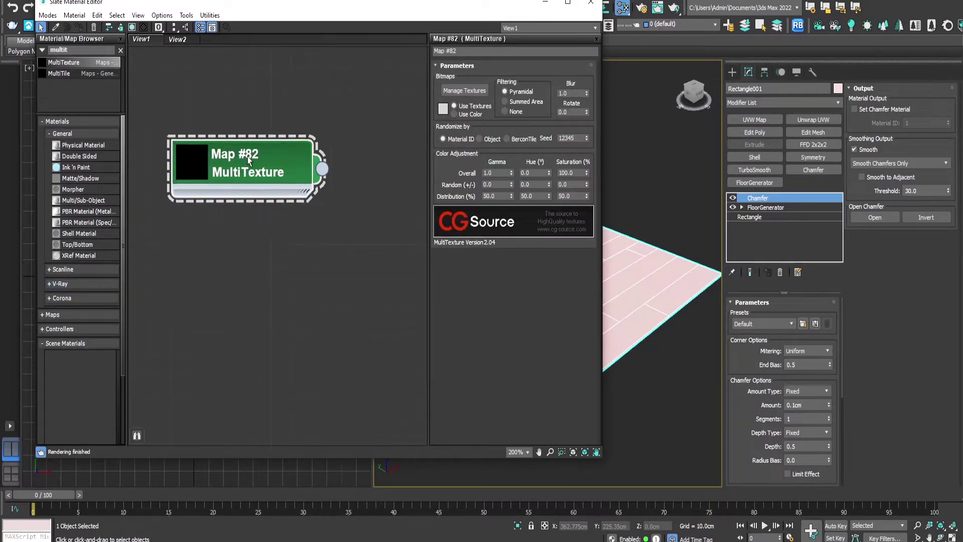
scroll(258, 256, down, 4)
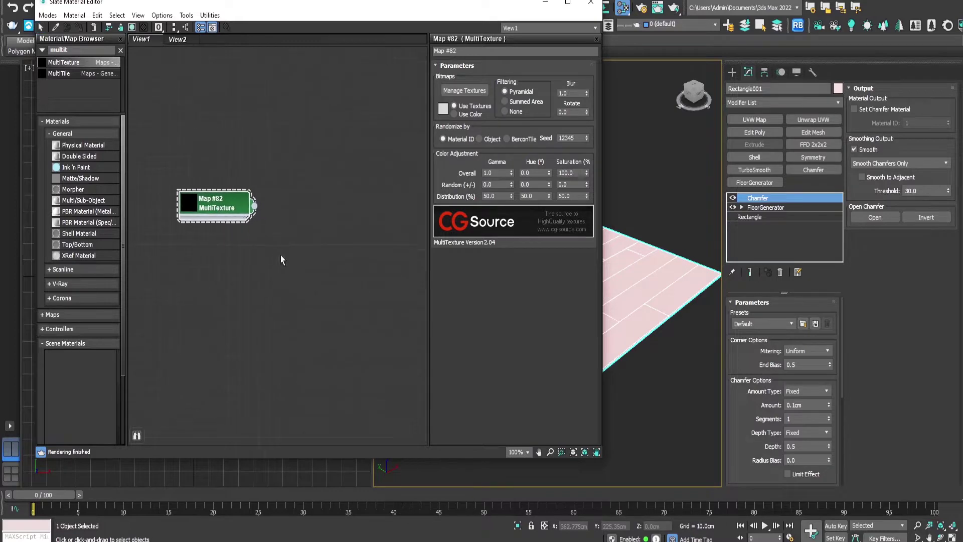
Load wood_plank_01.jpg to wood_plank_07.jpg into the MultiTexture map and move its node away from the bitmap nodes
click(464, 91)
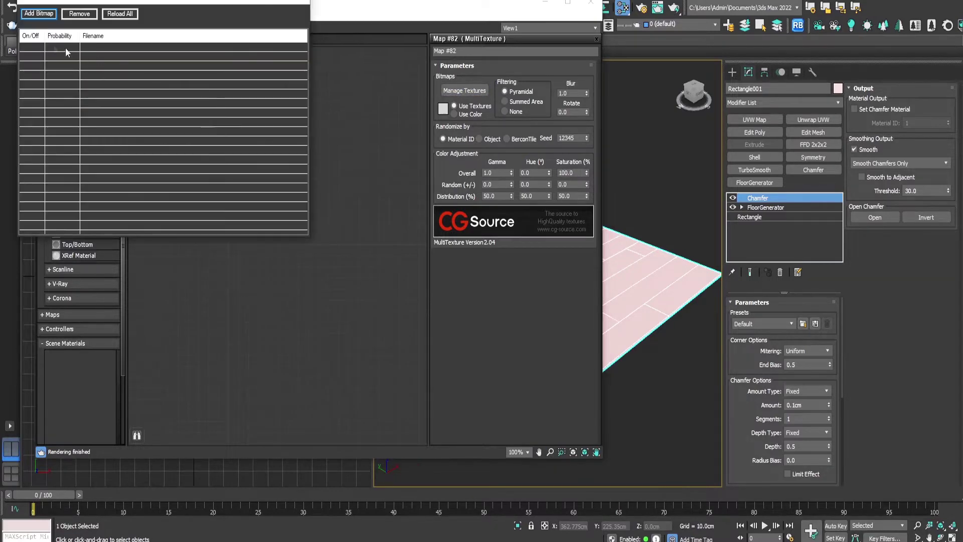
click(34, 15)
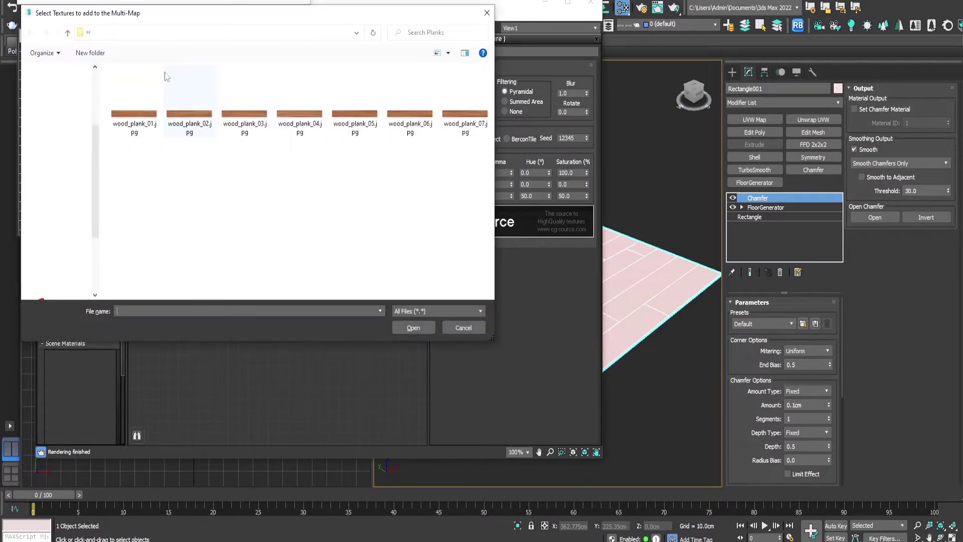
drag(471, 166, 108, 110)
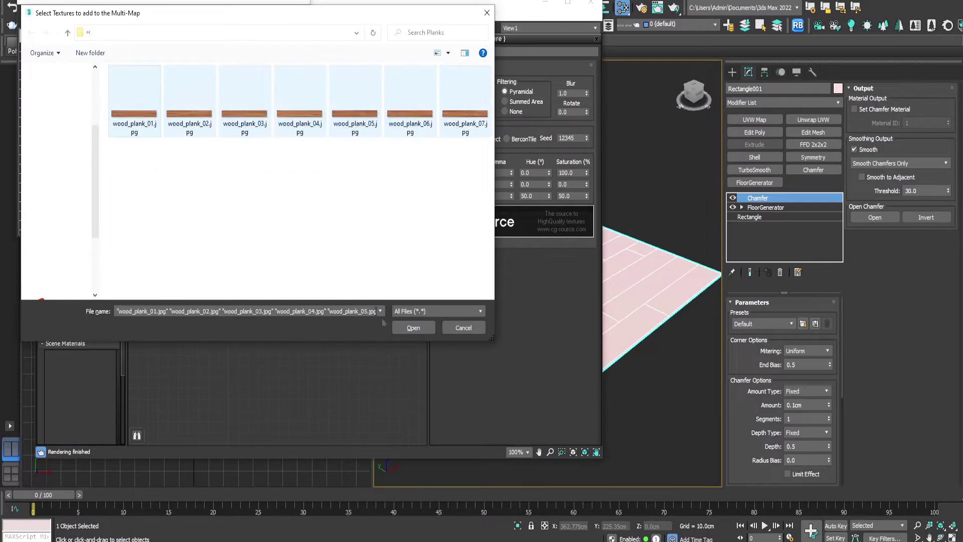
click(414, 328)
click(300, 2)
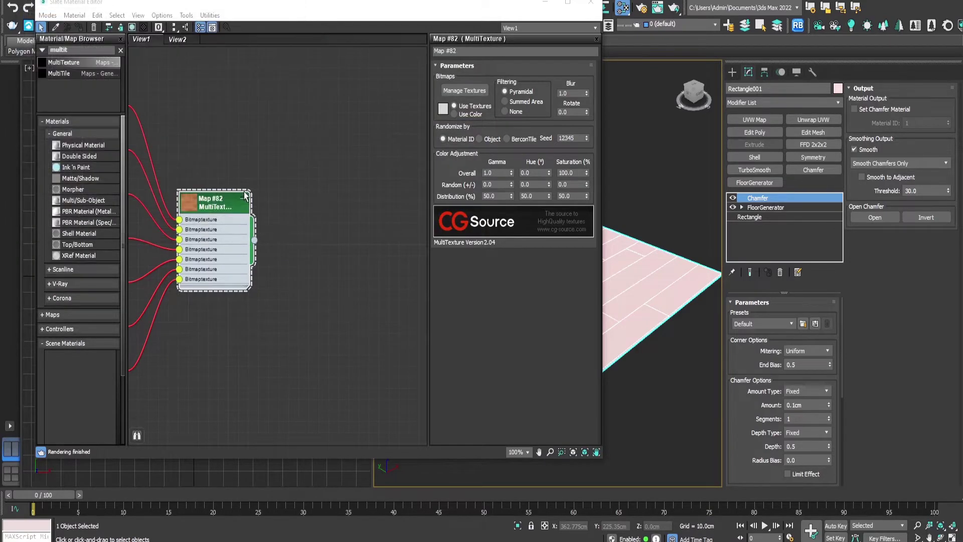
middle_drag(245, 193, 308, 201)
scroll(308, 211, down, 2)
middle_drag(340, 236, 301, 225)
scroll(308, 211, down, 3)
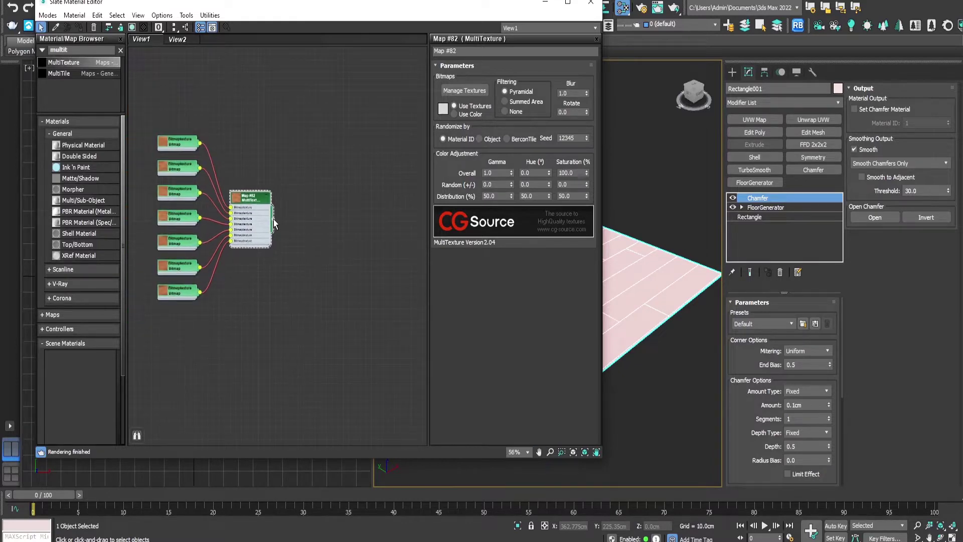
Connect the MultiTexture output to a new Color Correction map and place that node beside it
drag(288, 194, 292, 189)
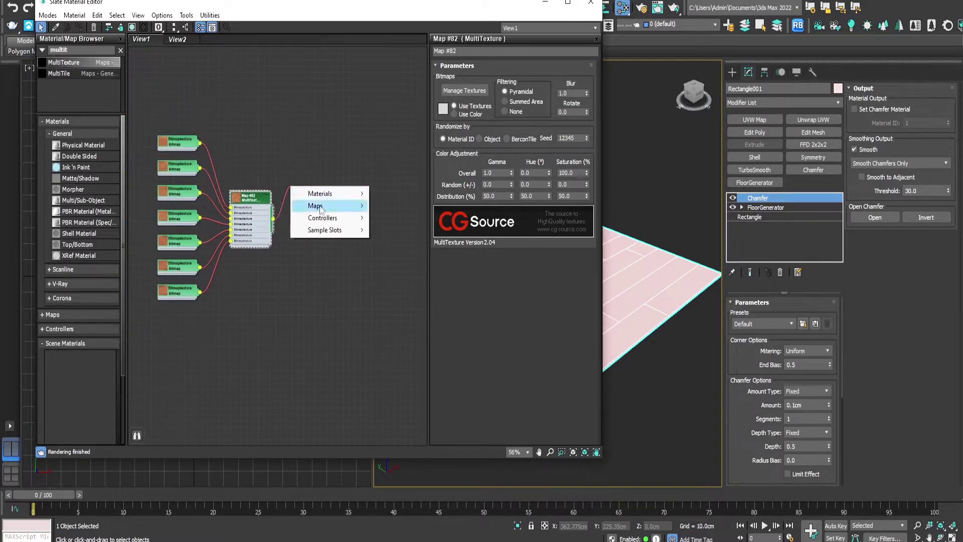
mouse_move(321, 206)
mouse_move(393, 221)
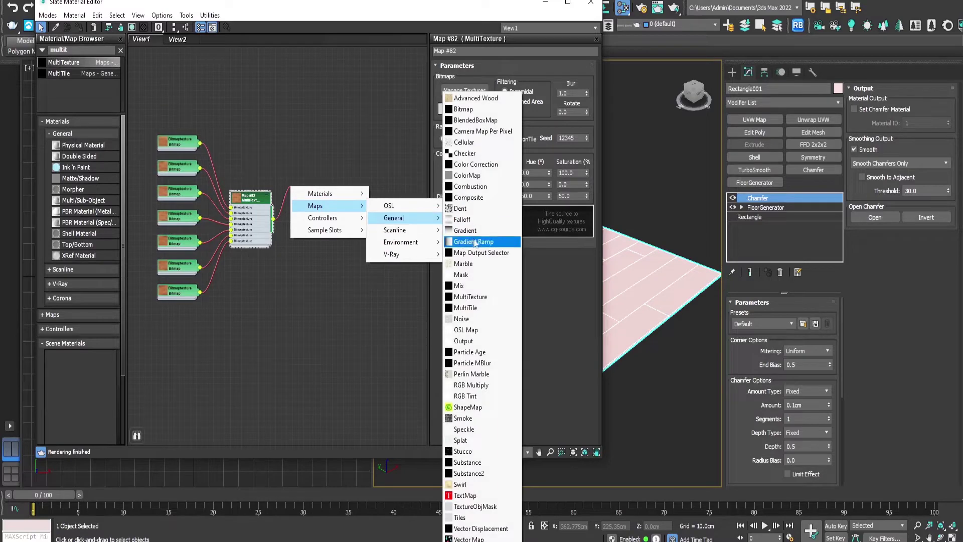
click(474, 164)
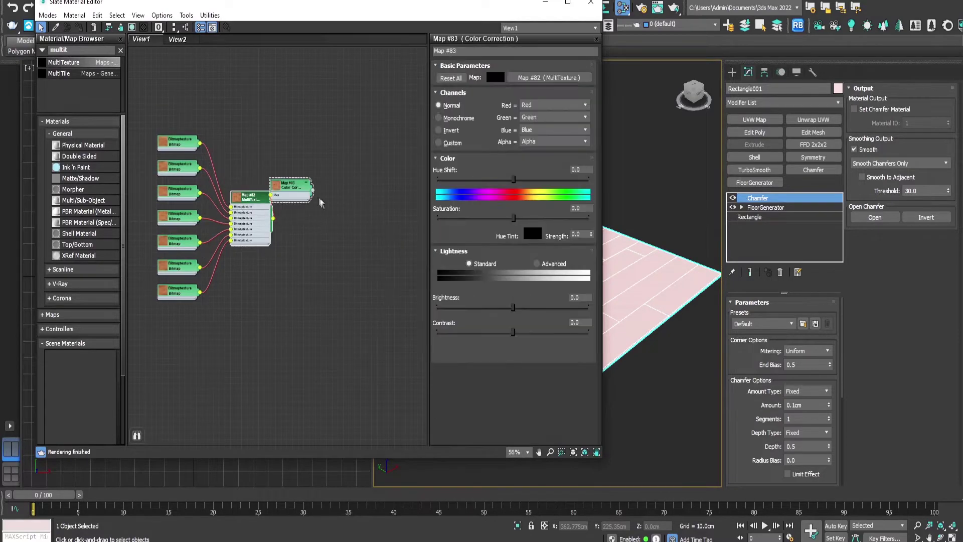
drag(290, 187, 306, 188)
middle_drag(295, 211, 280, 221)
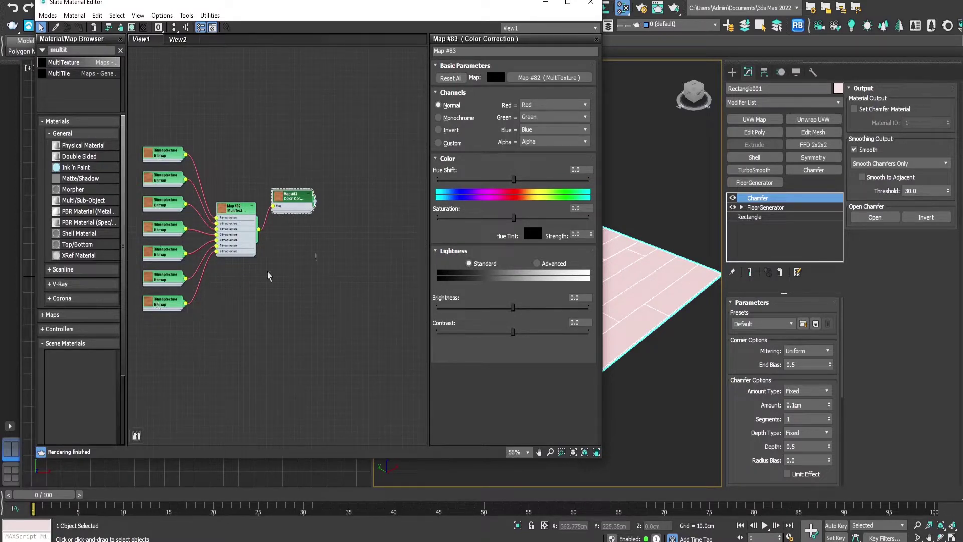
Add a VRayMtl material to View1 and connect the Color Correction output to its diffuse map
click(60, 283)
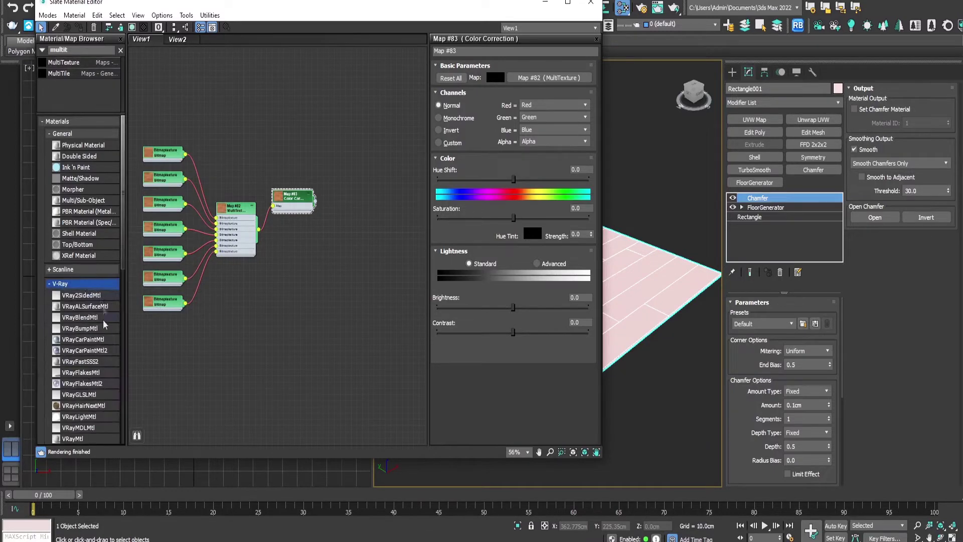
scroll(105, 325, down, 3)
drag(73, 362, 350, 202)
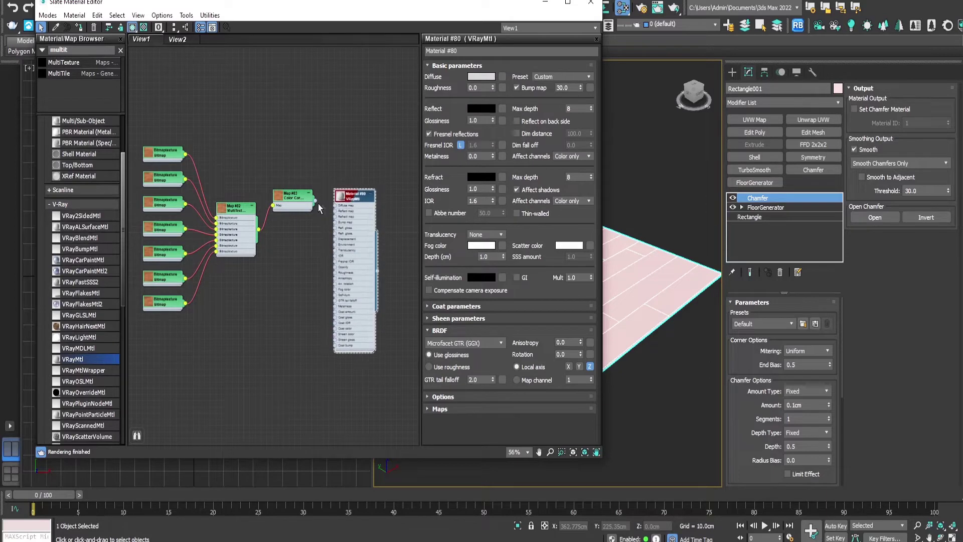
drag(335, 205, 336, 205)
Open the VRayMtl's preview window and dock it above the material parameters
right_click(343, 199)
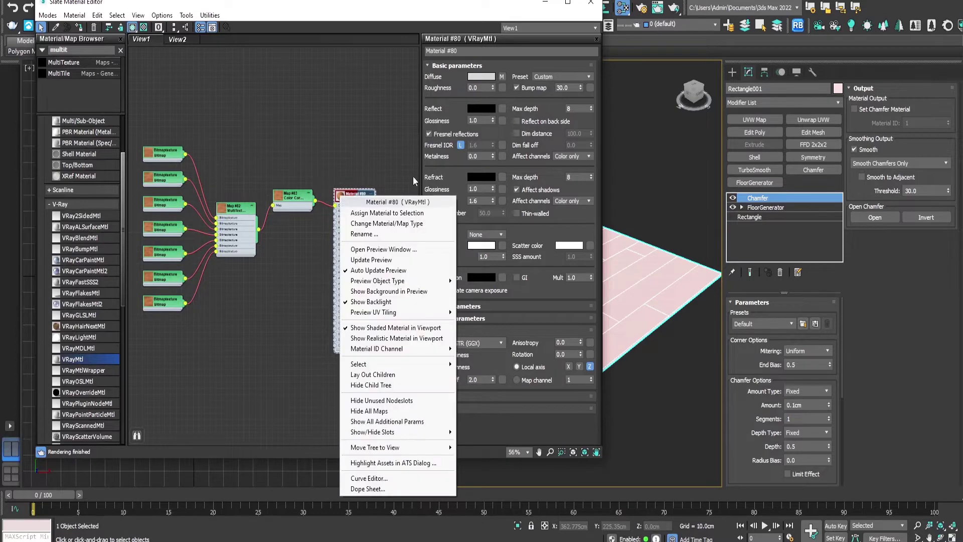
click(384, 250)
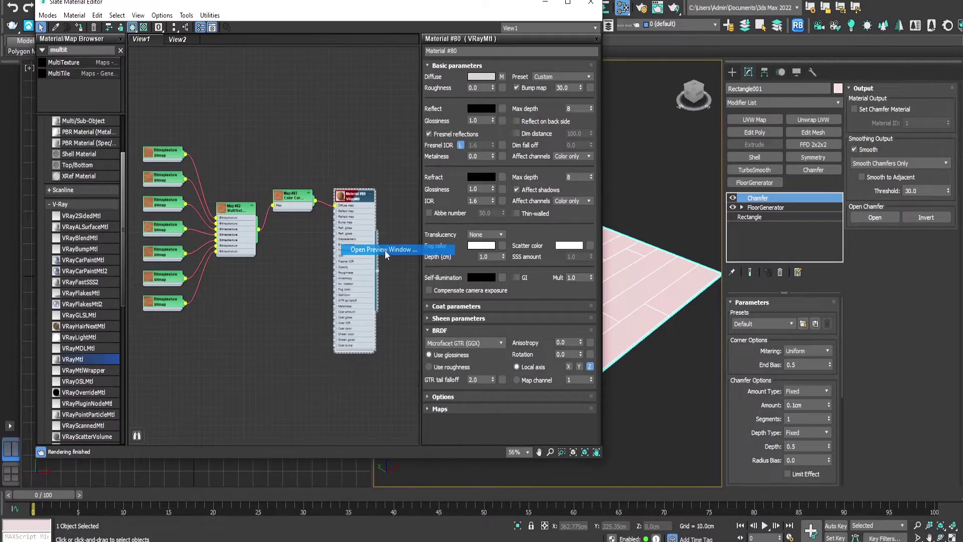
drag(381, 252, 514, 85)
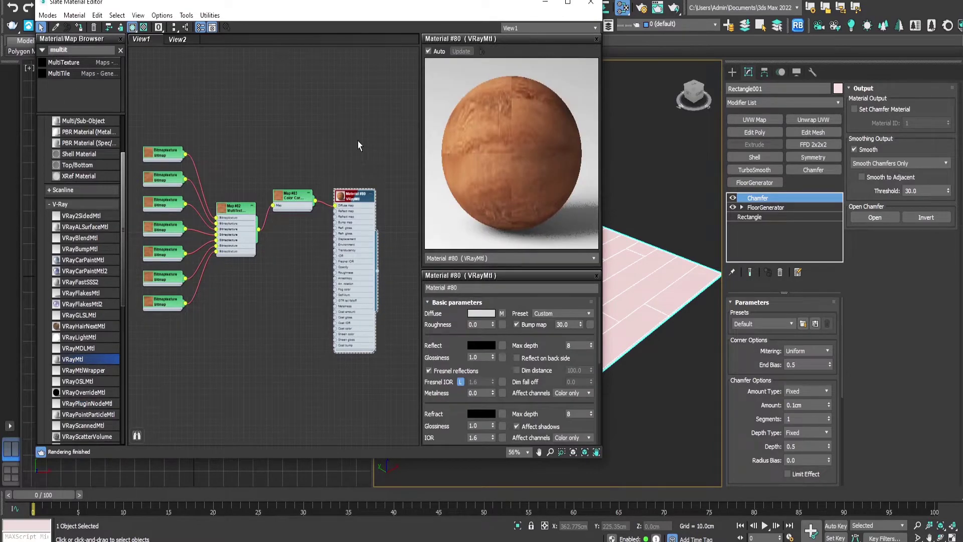
Assign the VRayMtl to the floor in the perspective view and reposition the Slate Material Editor window
drag(378, 273, 665, 303)
drag(484, 13, 477, 35)
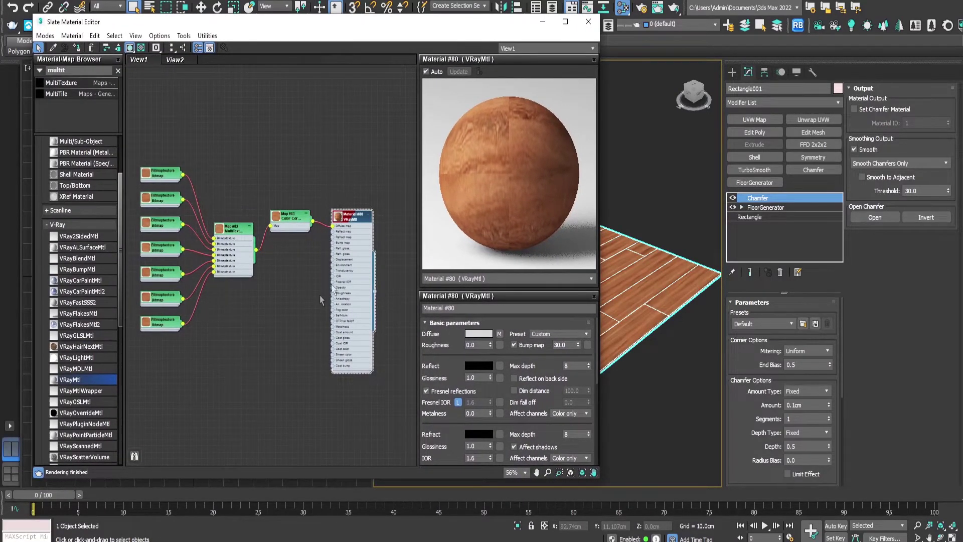
Raise the Color Correction node and place two copies of it below, both fed by the MultiTexture
scroll(298, 292, up, 5)
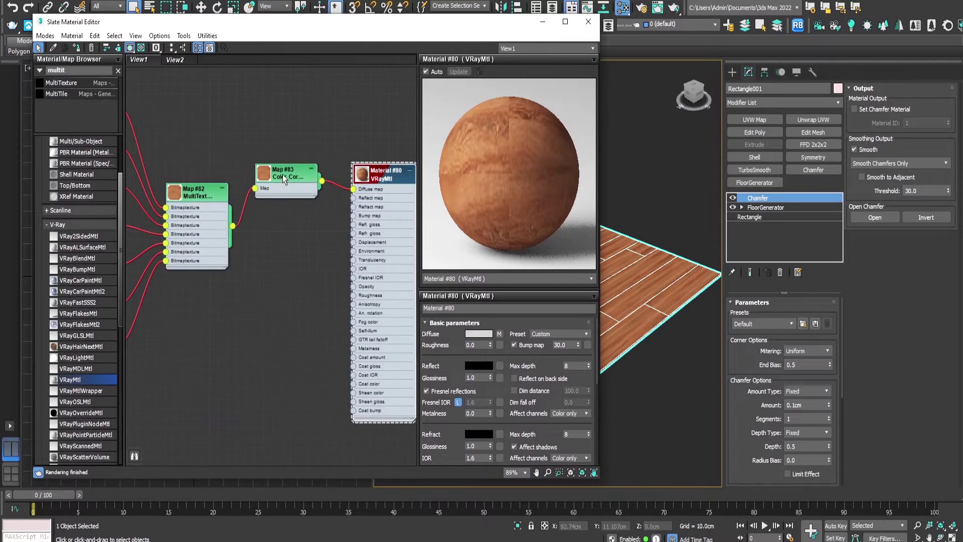
drag(283, 179, 284, 159)
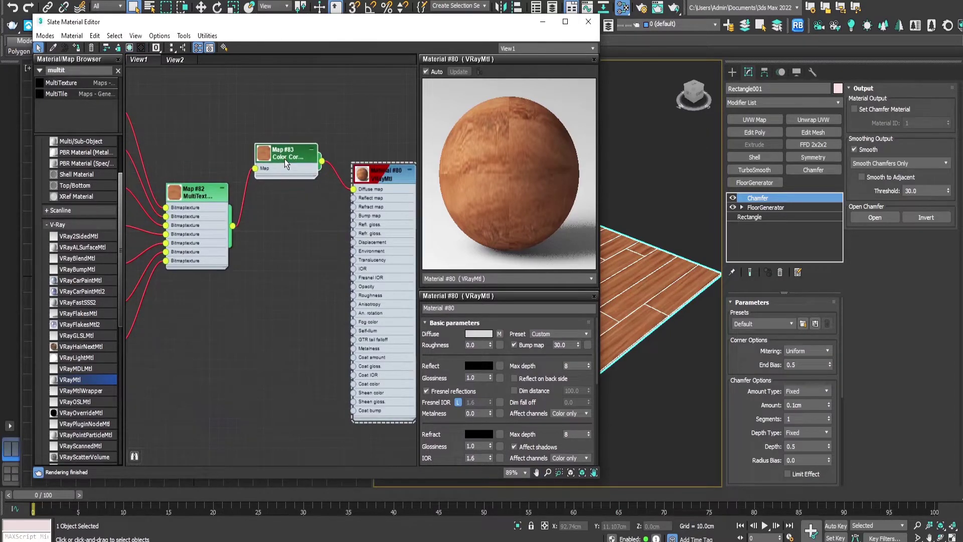
shift+drag(283, 154, 279, 217)
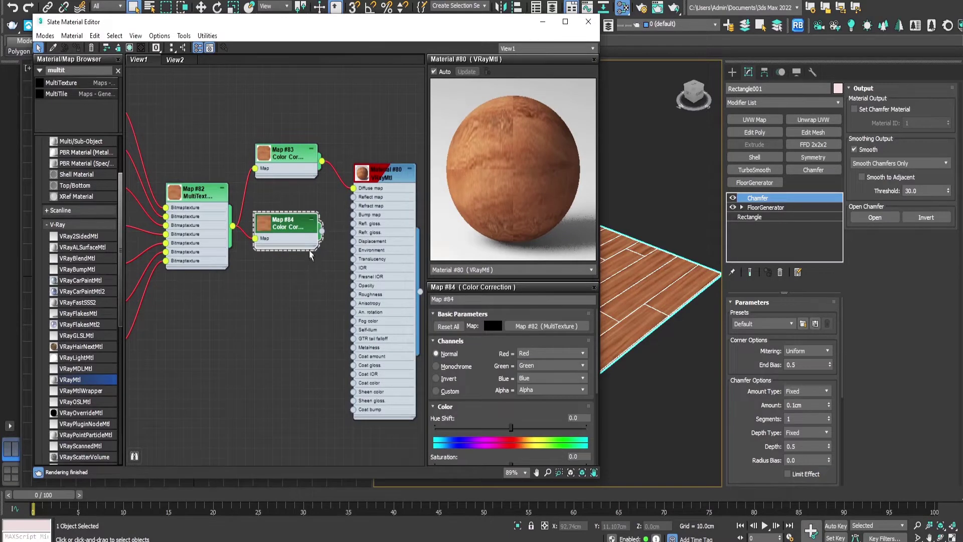
shift+drag(288, 232, 286, 290)
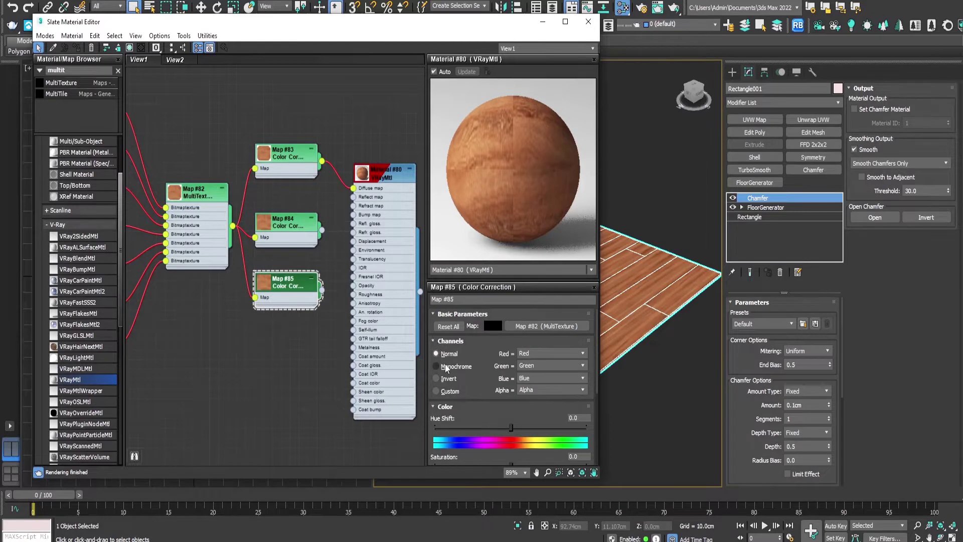
Set the channels of both copied Color Correction maps to Monochrome
click(435, 366)
click(289, 241)
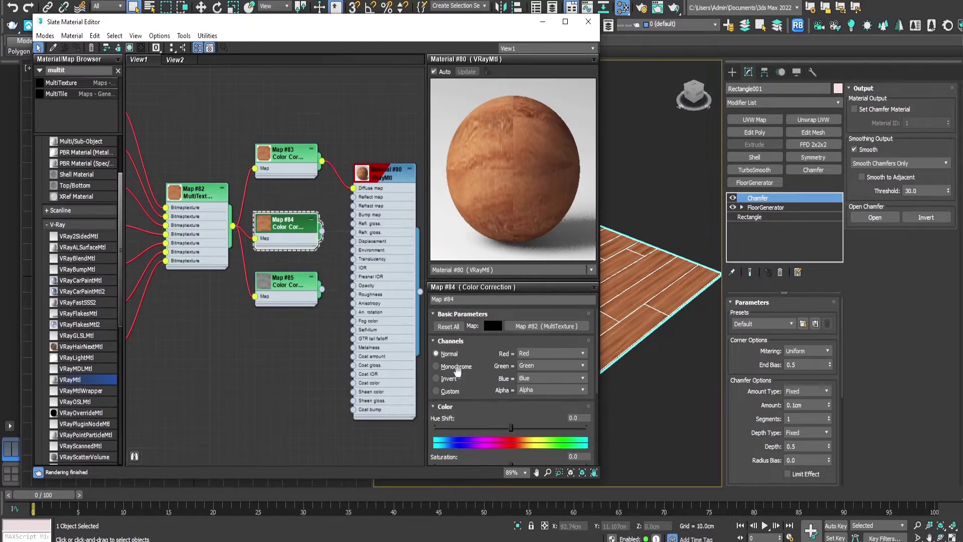
click(435, 365)
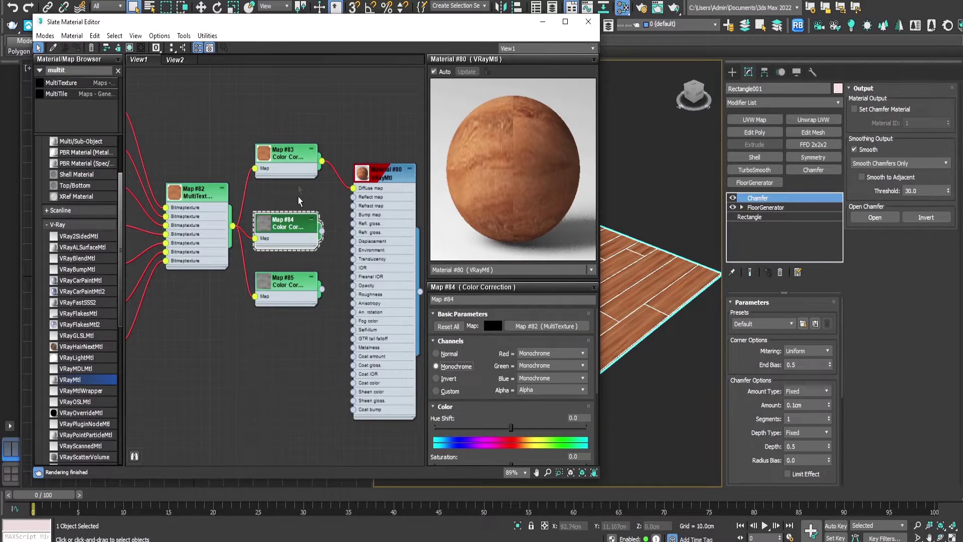
Connect the middle Color Correction to the VRayMtl's reflect map and the lowest one to its bump map and reflection glossiness
middle_drag(279, 182, 257, 190)
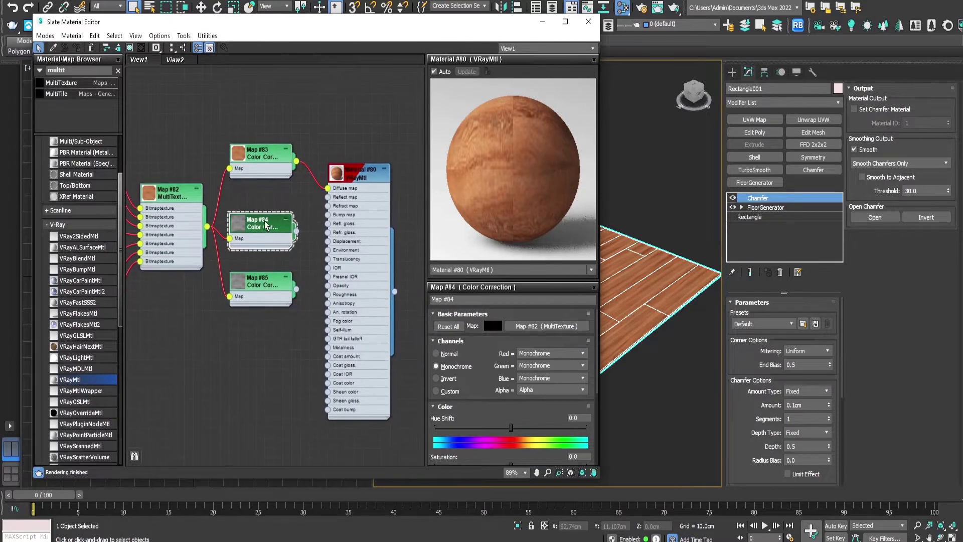
drag(264, 224, 327, 196)
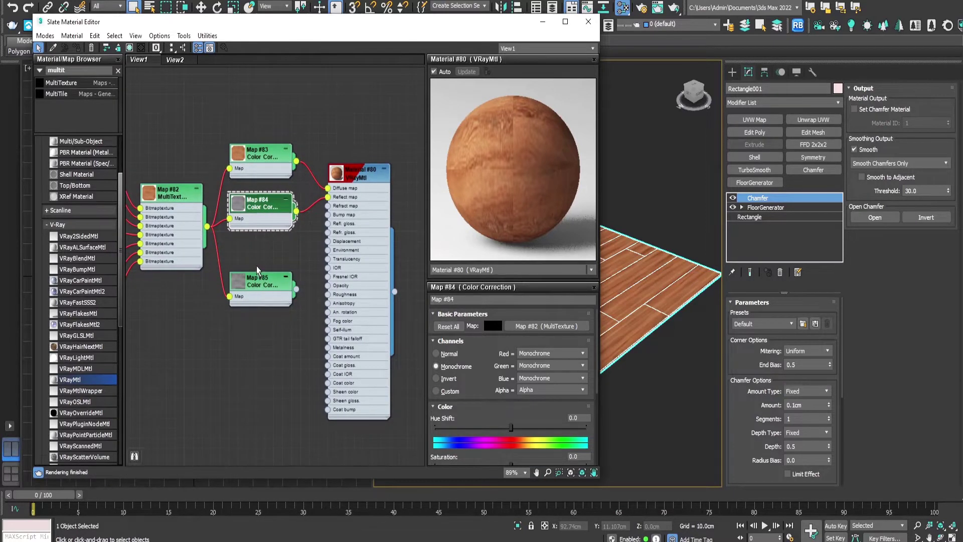
drag(258, 298, 328, 215)
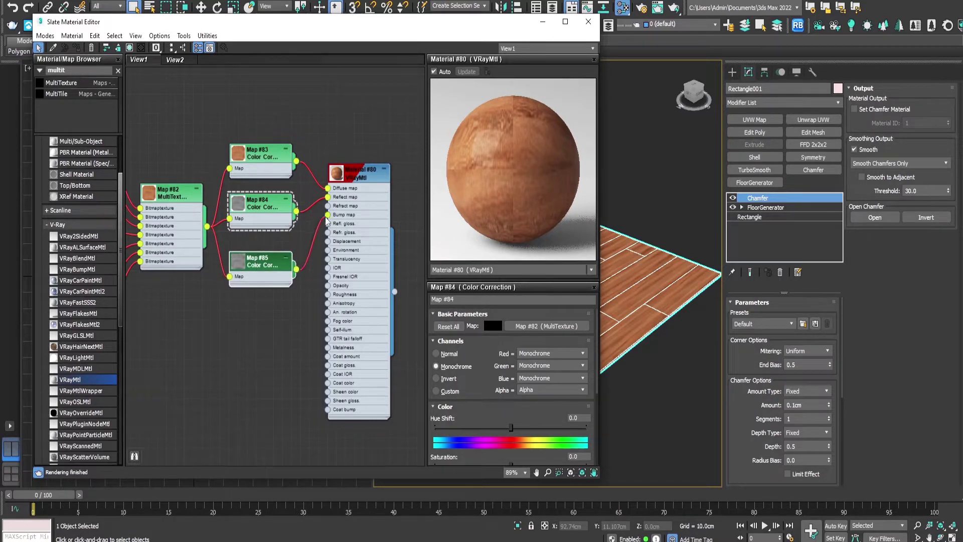
double_click(329, 274)
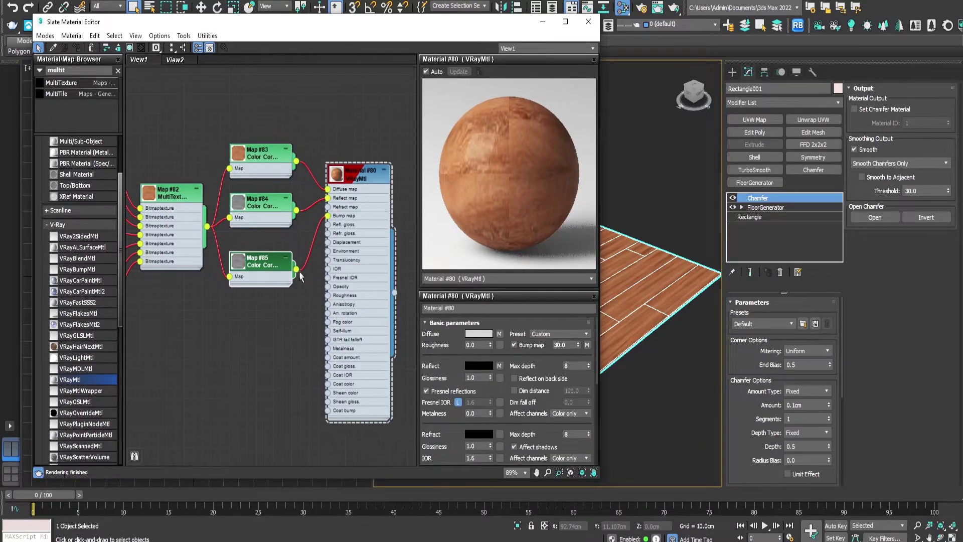
drag(297, 269, 329, 224)
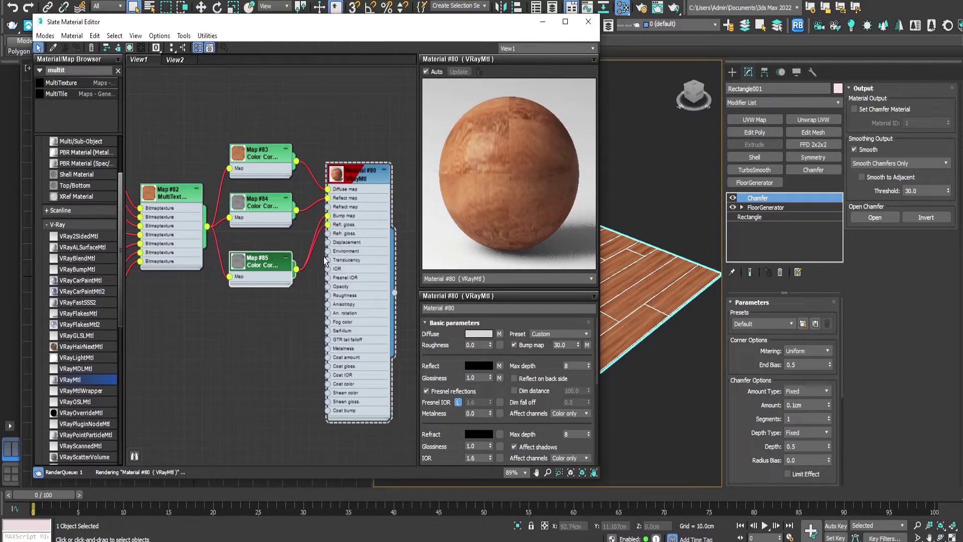
drag(262, 267, 263, 258)
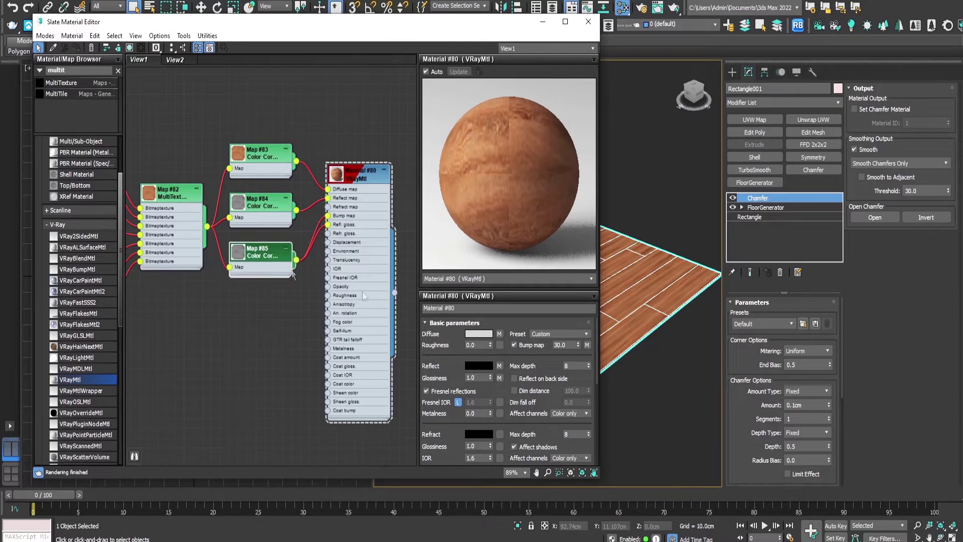
Switch the lowest Color Correction's lightness to Advanced and set its RGB gamma to 0.8
double_click(273, 253)
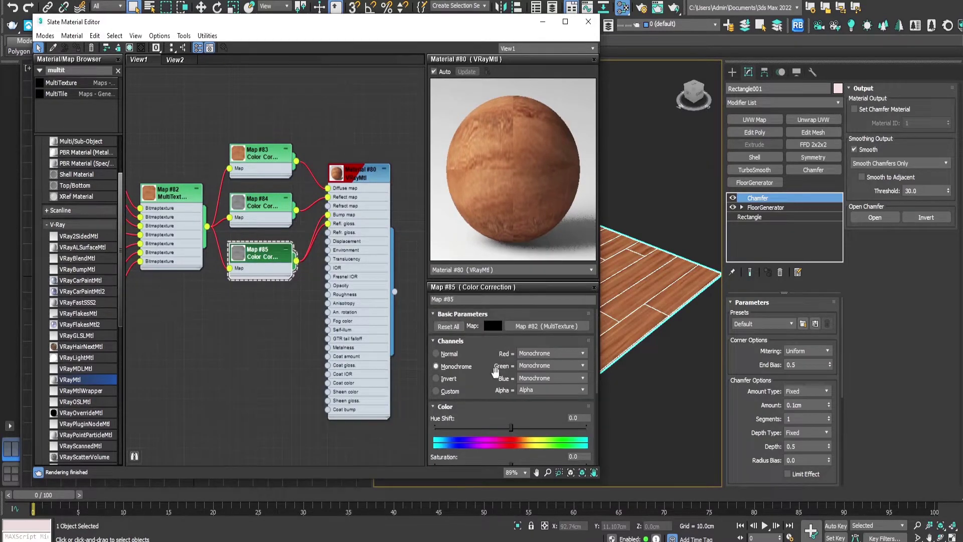
drag(489, 366, 484, 216)
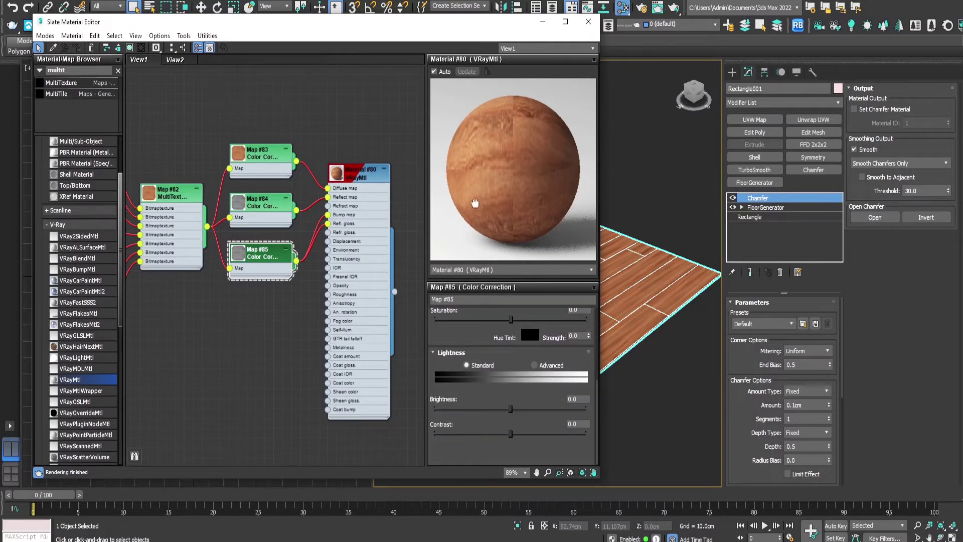
click(534, 365)
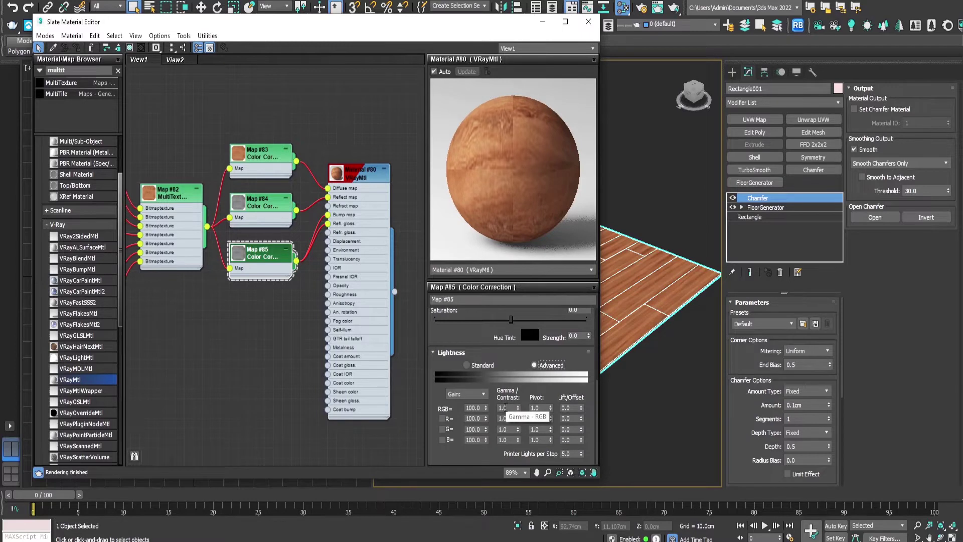
double_click(501, 408)
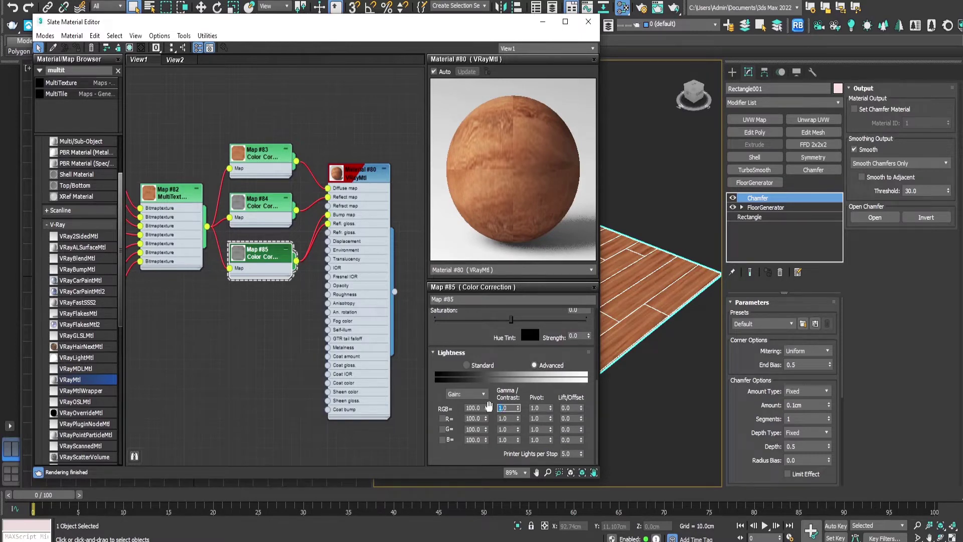
text(0.)
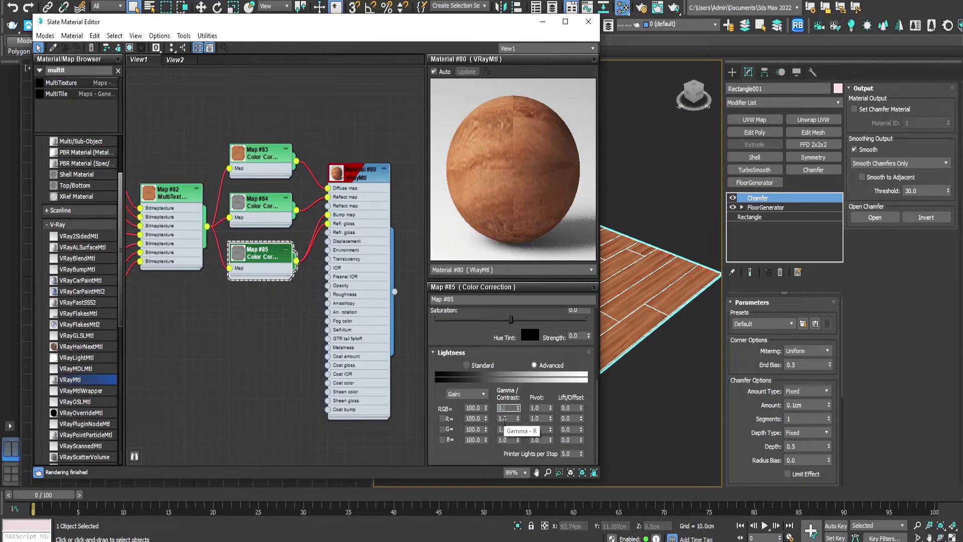
text(02)
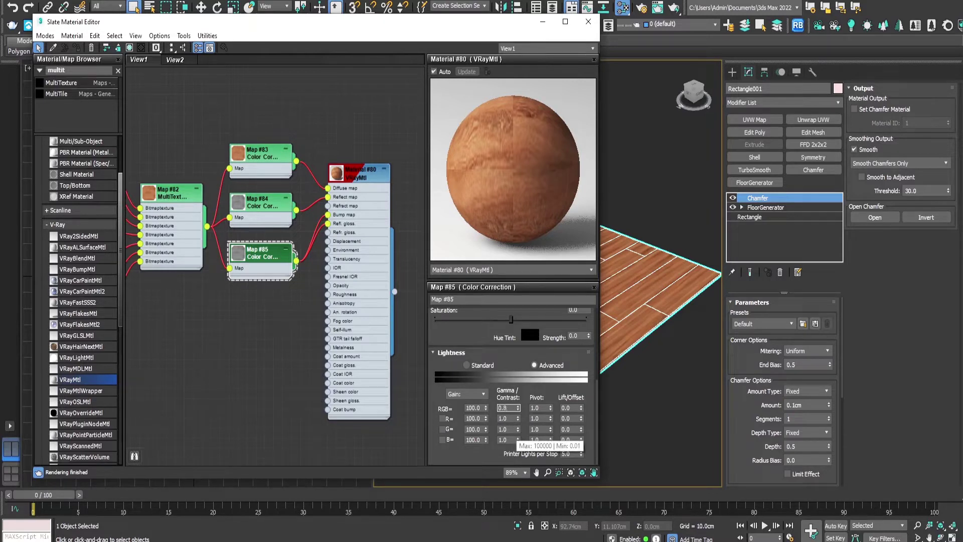
key(Return)
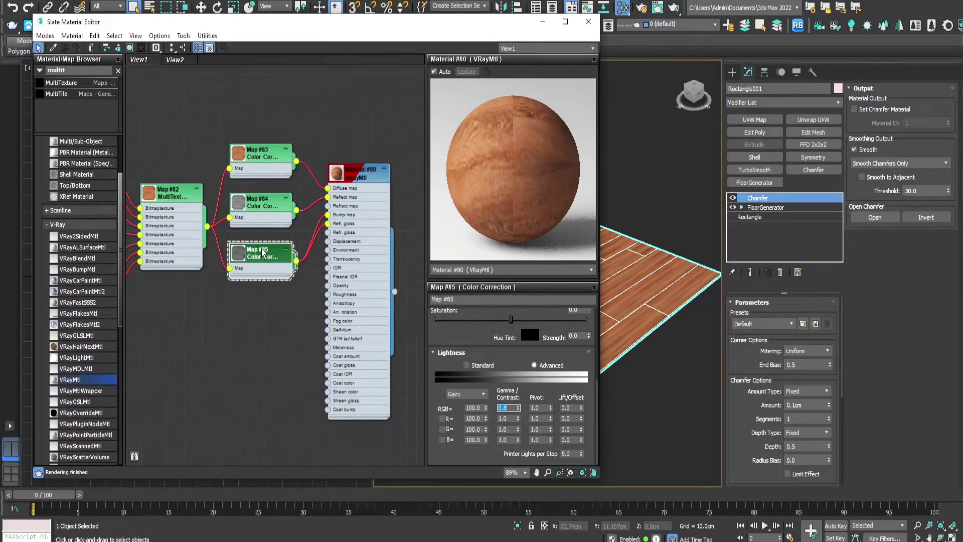
drag(262, 250, 262, 258)
Switch the middle Color Correction's lightness to Advanced and set its RGB gamma to 0.4
click(266, 203)
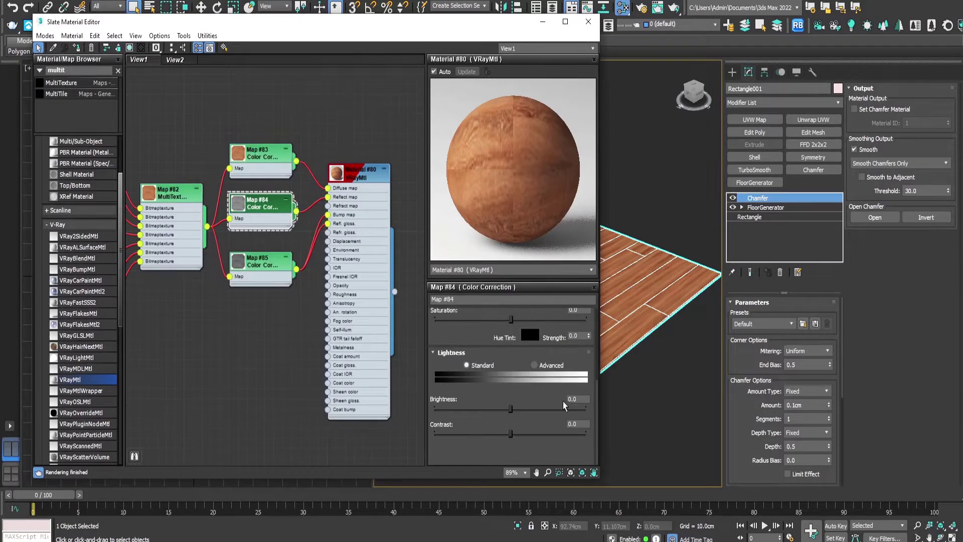
click(534, 365)
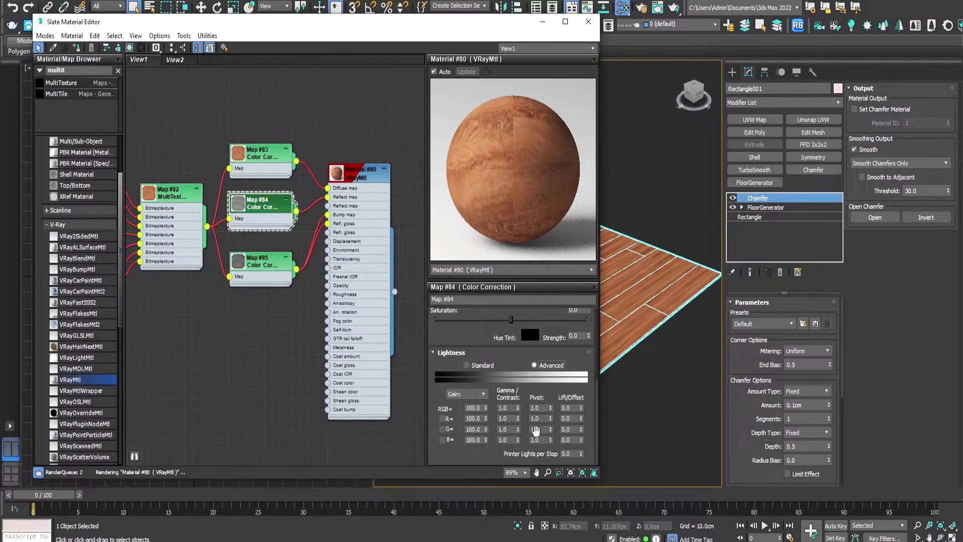
drag(504, 408, 480, 409)
text(0)
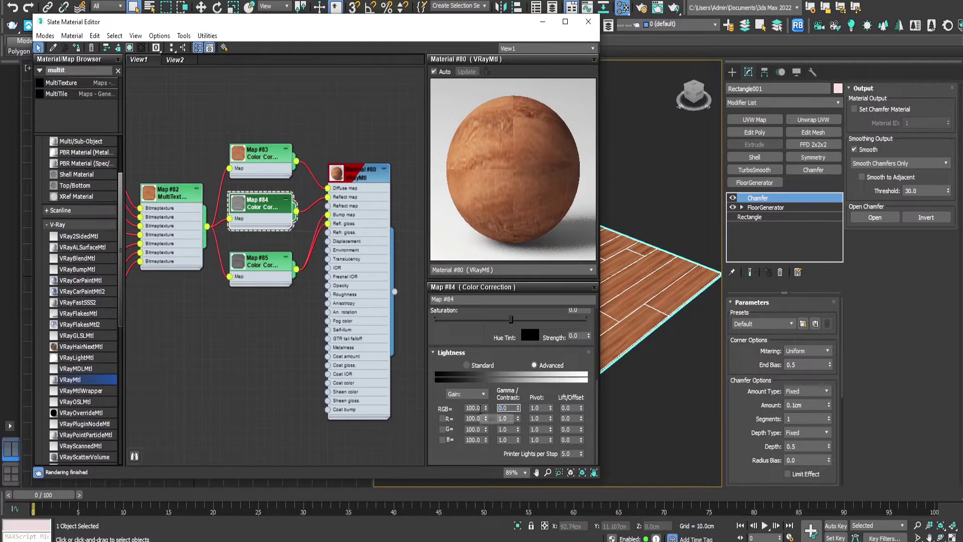
text(0.4)
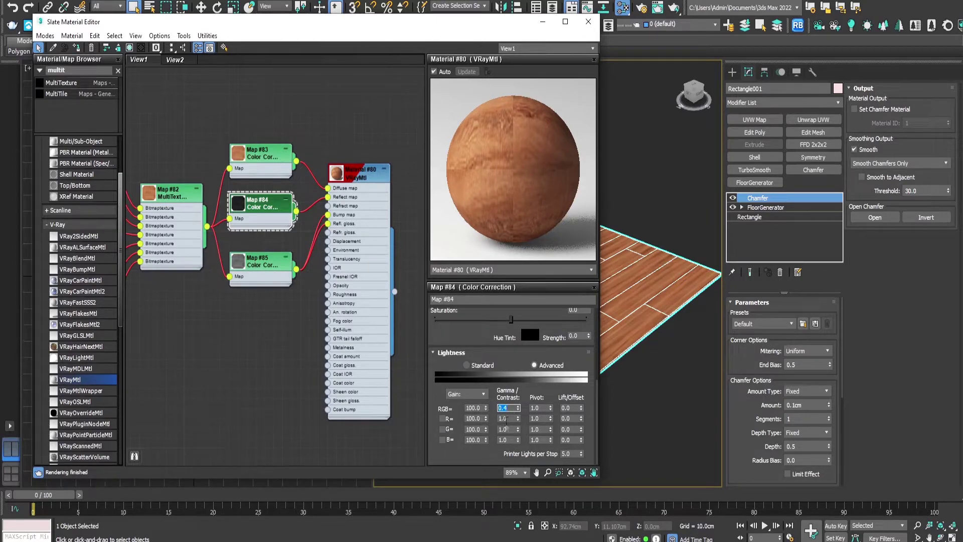
drag(461, 419, 460, 428)
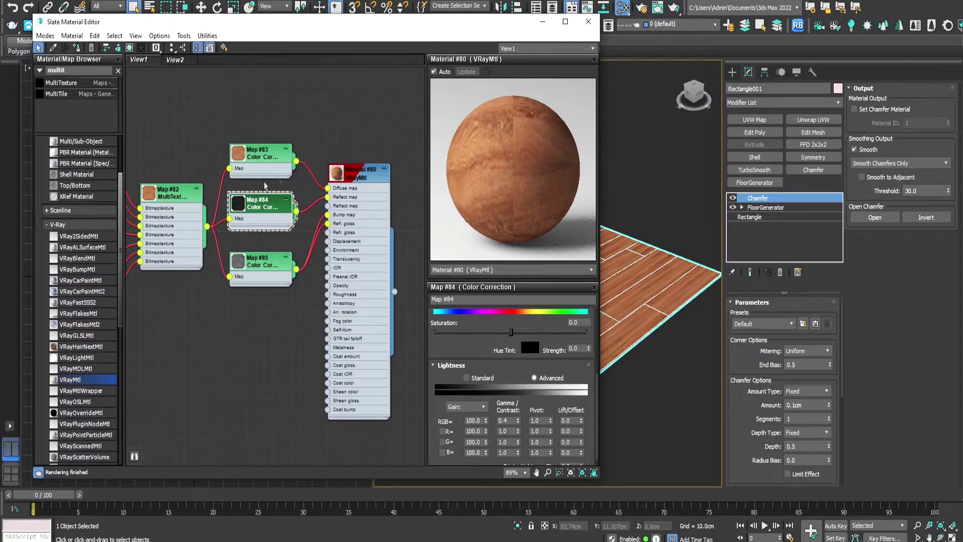
Lower the diffuse Color Correction's saturation to about -38.2 and set its RGB gamma to 1.8 with Advanced lightness
middle_drag(340, 131, 340, 169)
scroll(341, 172, down, 1)
click(301, 203)
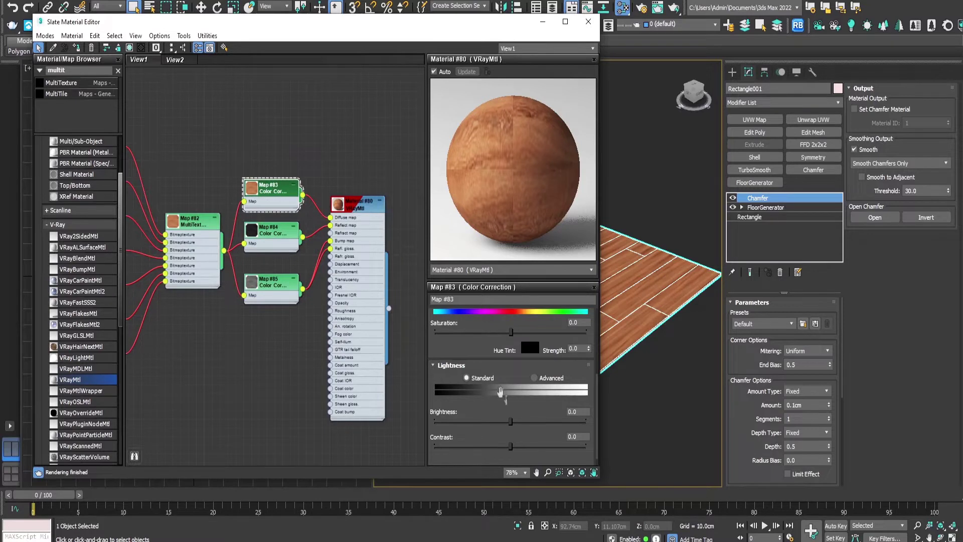
click(534, 378)
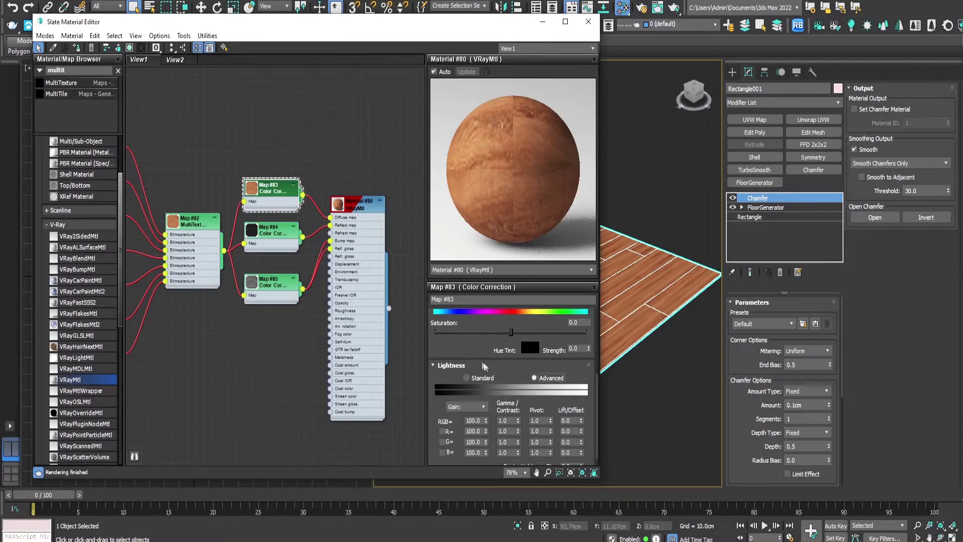
drag(511, 332, 483, 333)
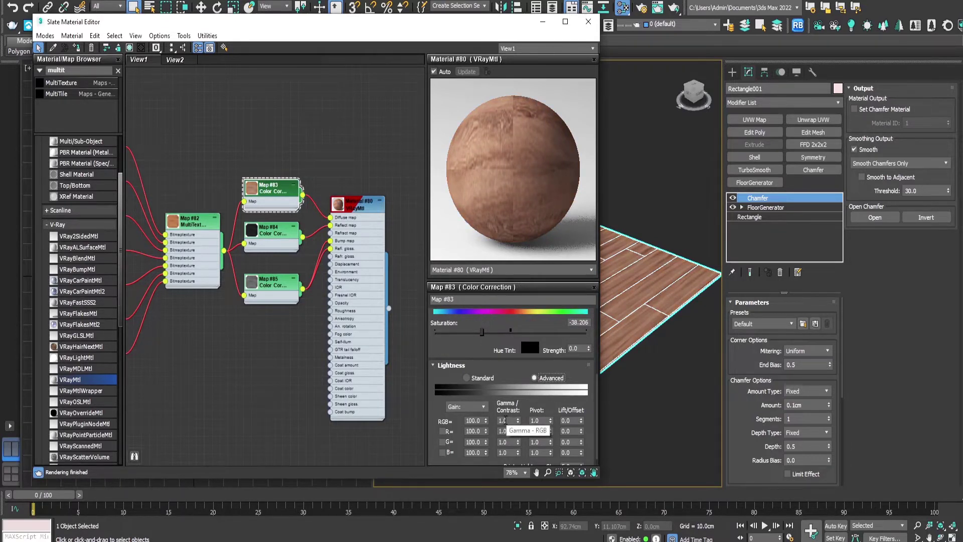
click(513, 421)
key(BackSpace)
text(8)
key(Return)
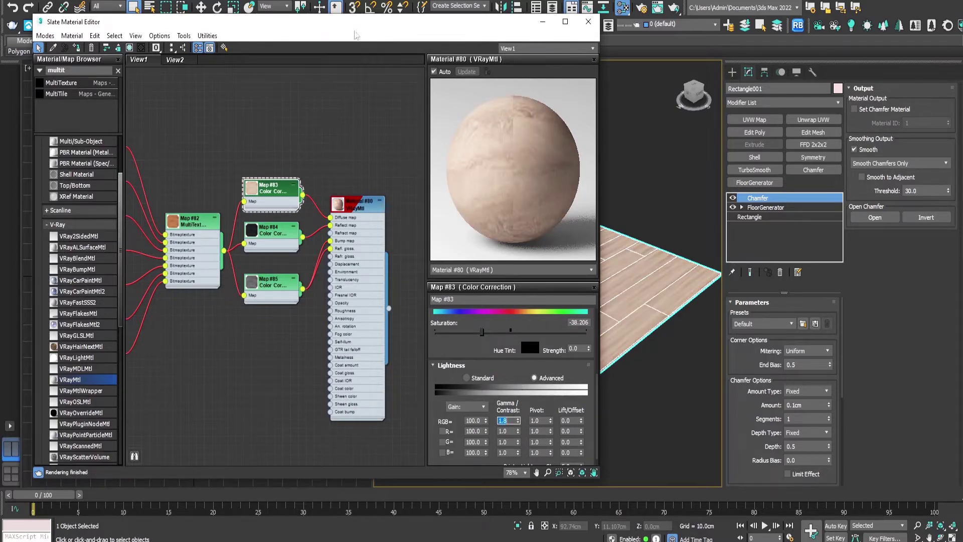
Uncover the perspective viewport, start an interactive render in it and frame the floor closely from a low angle
mouse_move(357, 33)
mouse_down()
mouse_move(213, 48)
mouse_move(166, 85)
mouse_up()
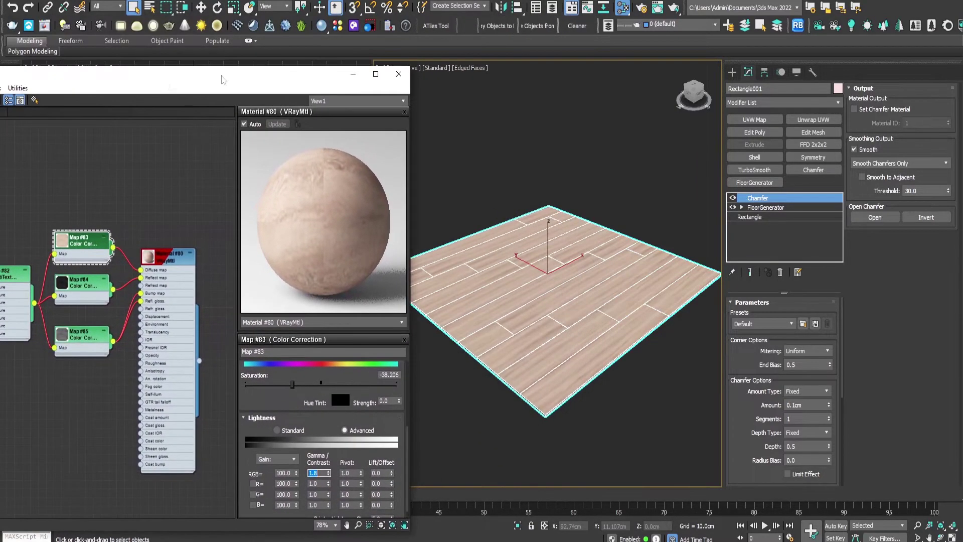
click(436, 68)
click(463, 93)
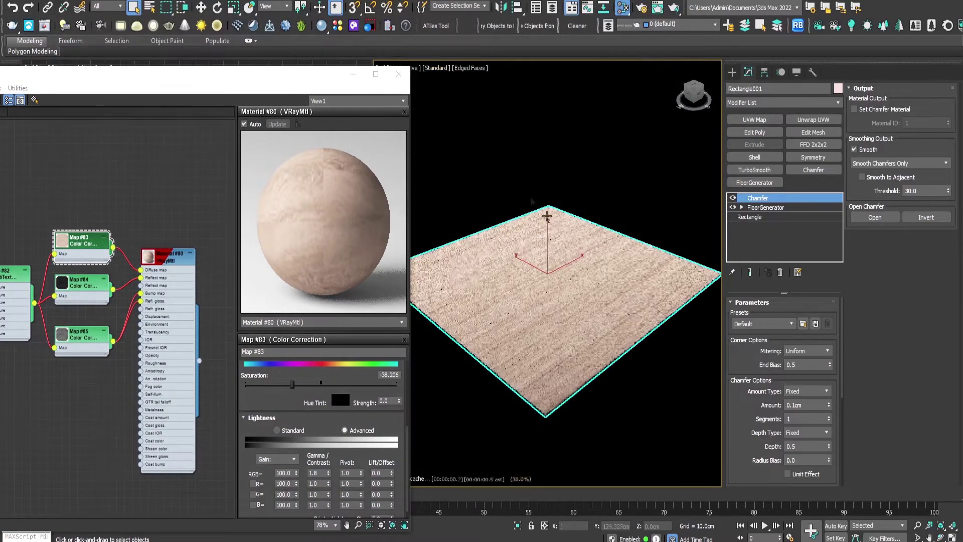
scroll(557, 322, up, 2)
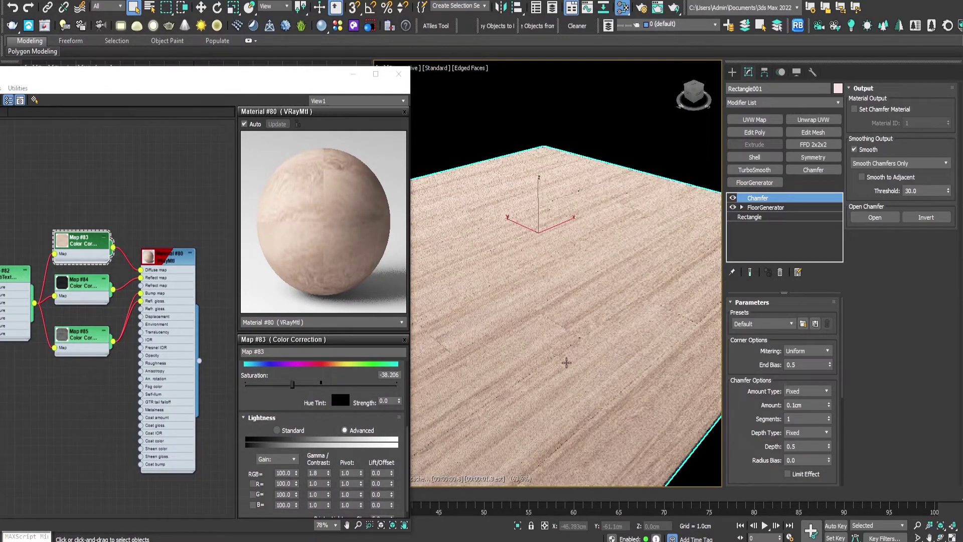
middle_drag(562, 363, 610, 328)
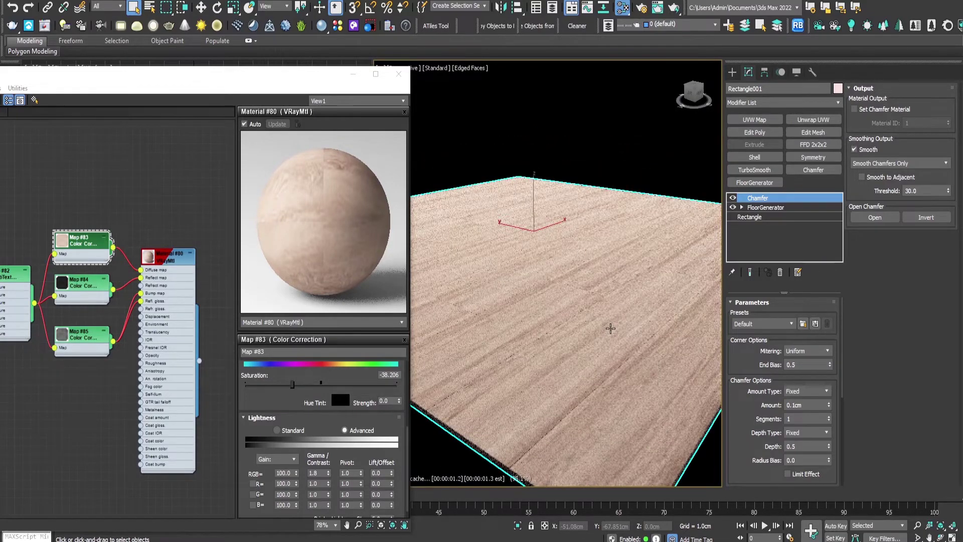
Open the VRayMtl's parameters and set its bump map amount to 50
drag(230, 86, 190, 90)
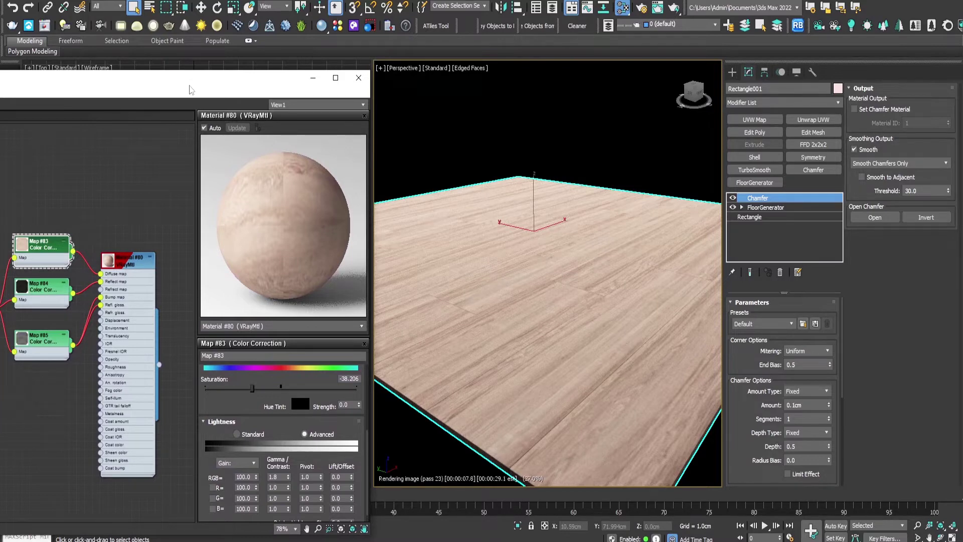
double_click(127, 259)
drag(256, 88, 291, 26)
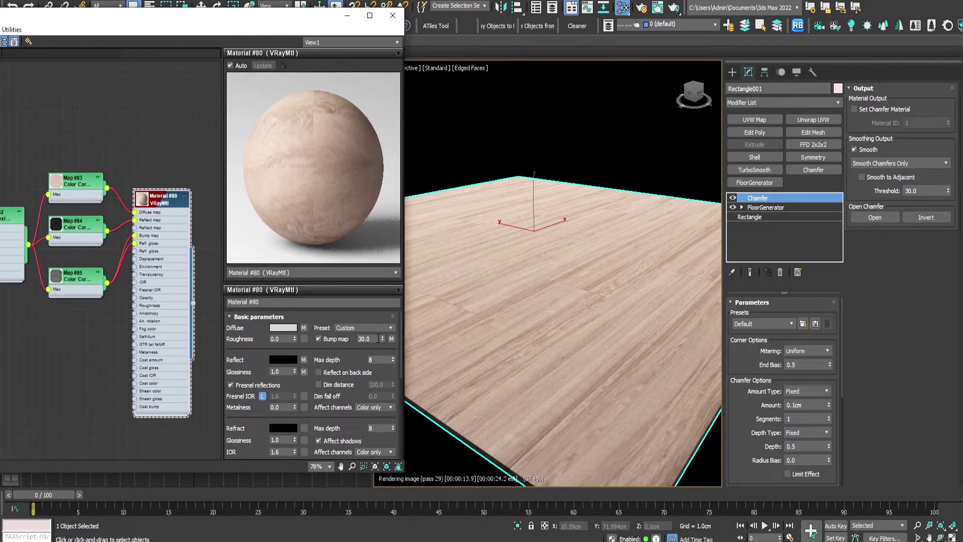
click(378, 339)
text(50)
key(Return)
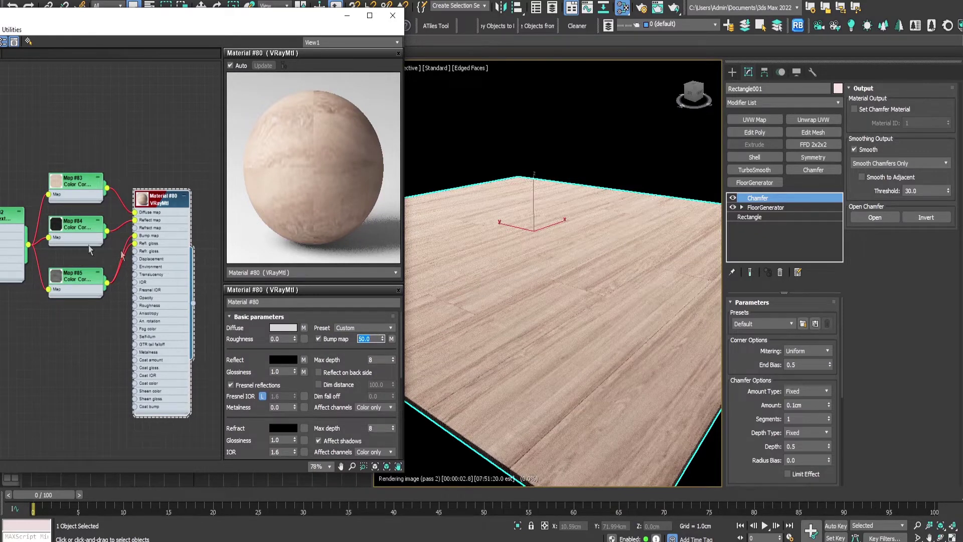
Set the RGB gamma of the lowest Color Correction, Map #85, to 0.4
click(71, 280)
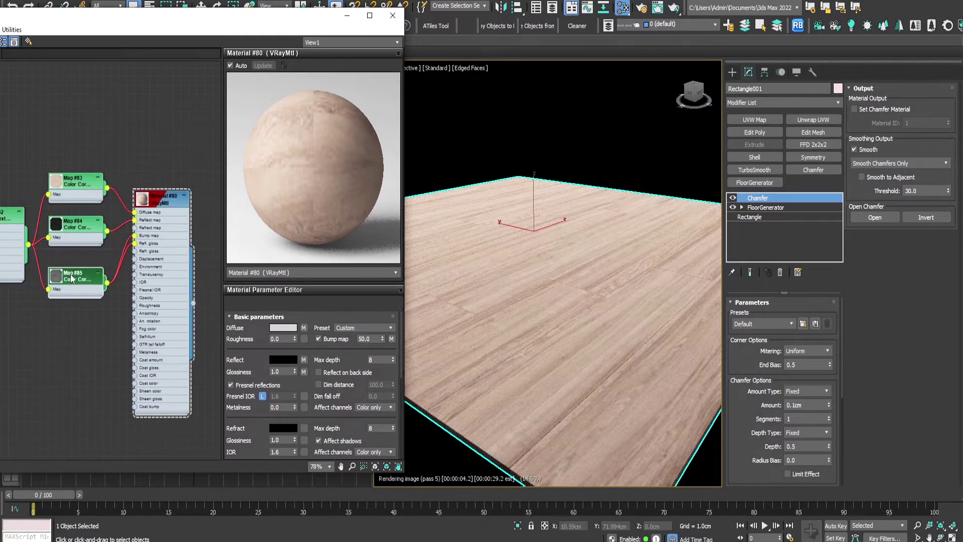
double_click(72, 278)
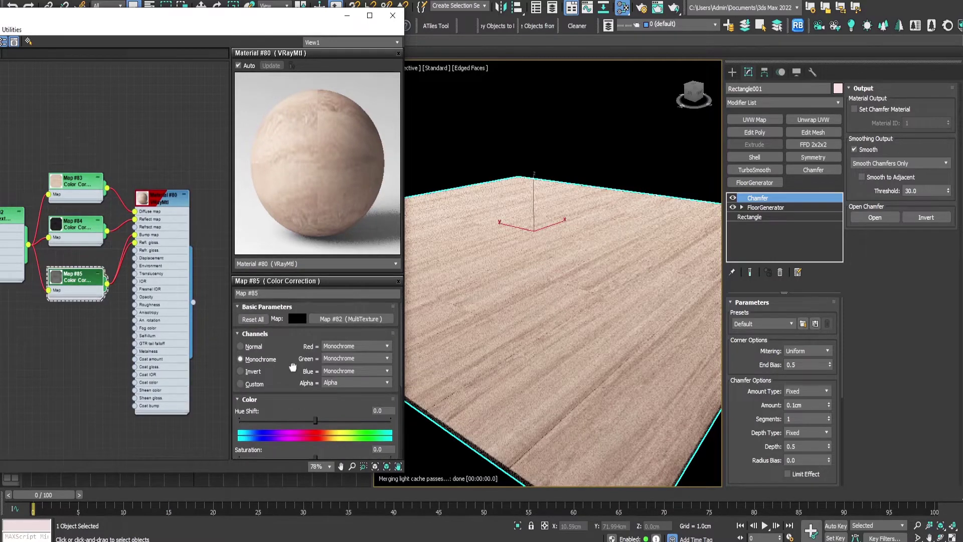
drag(293, 368, 295, 247)
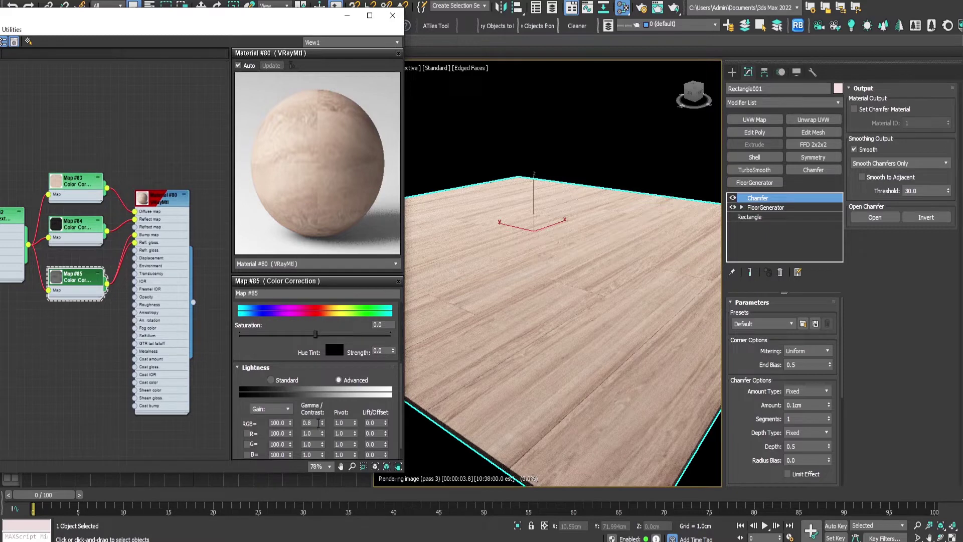
click(318, 422)
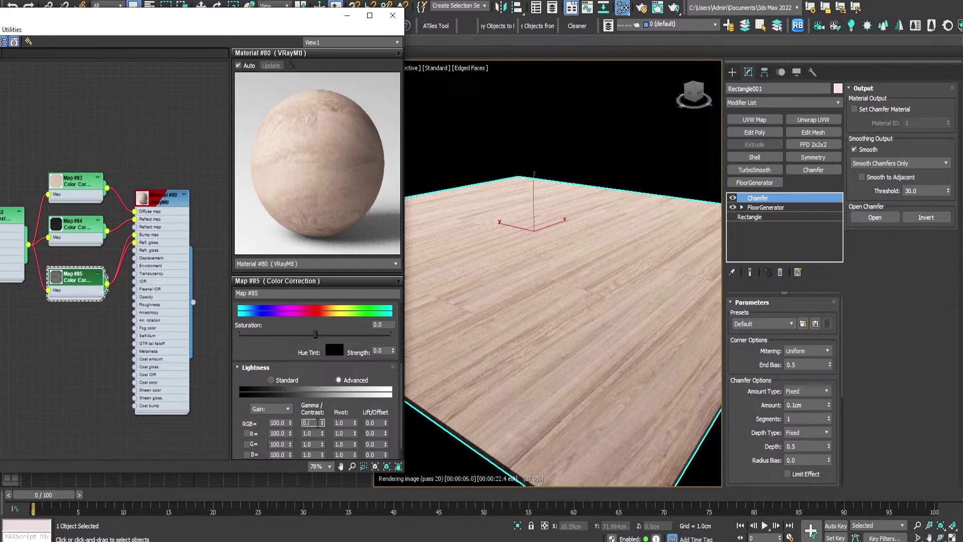
text(4)
key(Return)
Set the RGB gamma of the middle Color Correction, Map #84, to 0.8
double_click(77, 226)
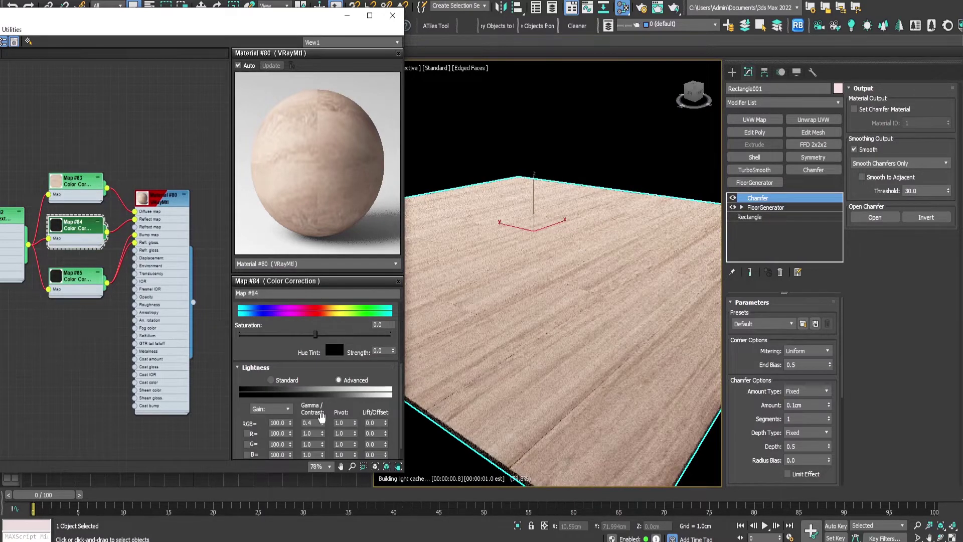
click(316, 424)
key(BackSpace)
text(8)
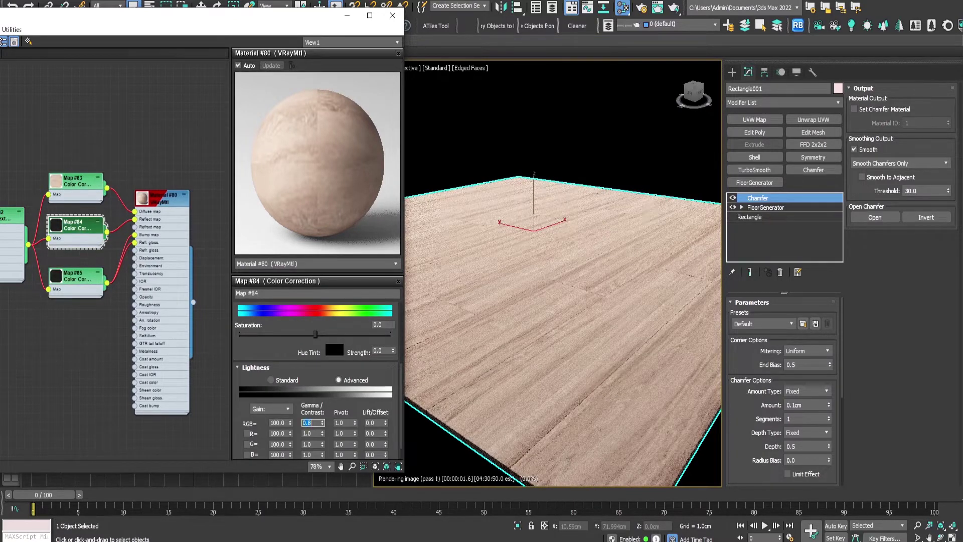
key(Return)
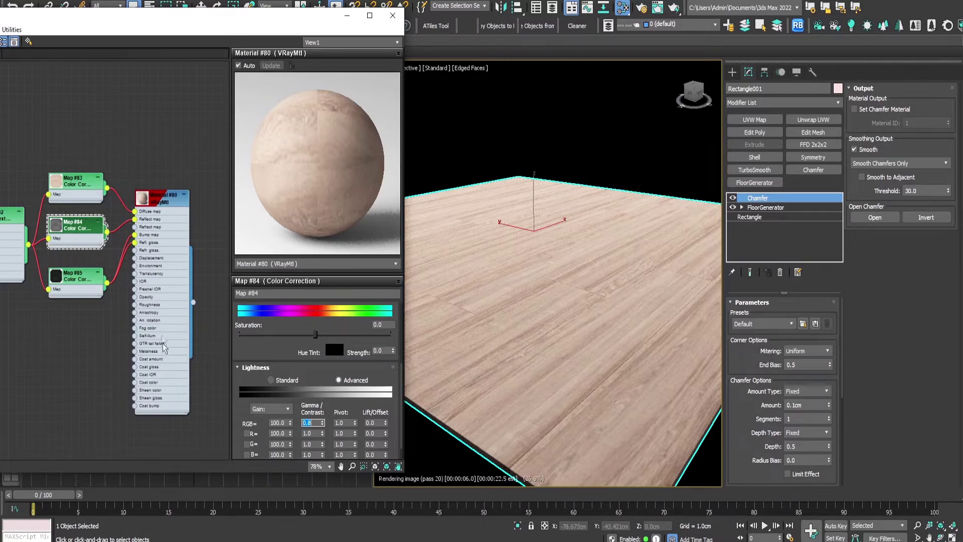
Bring the whole Slate Material Editor into view and add a Multi/Sub-Object material in the empty area below the floor material's node tree
alt+middle_drag(587, 348, 591, 381)
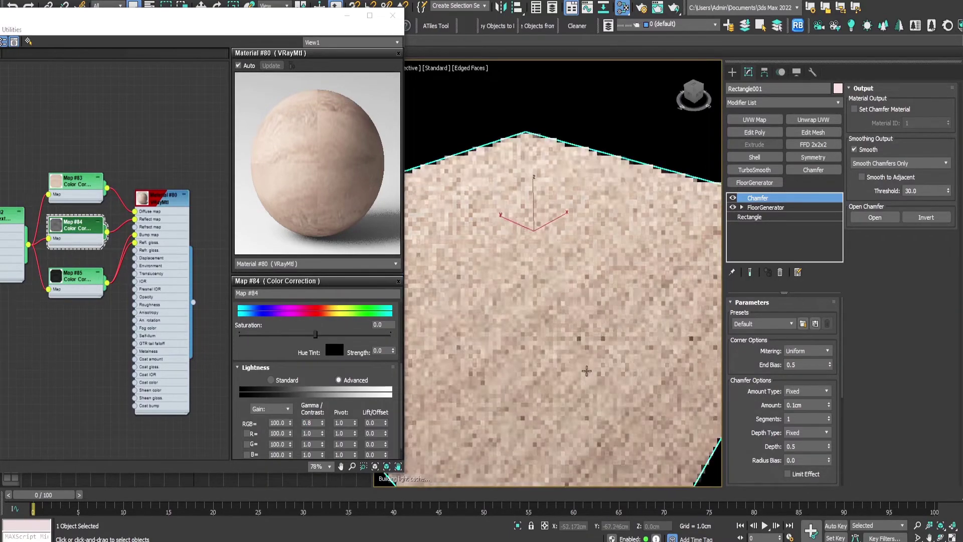
scroll(159, 155, down, 4)
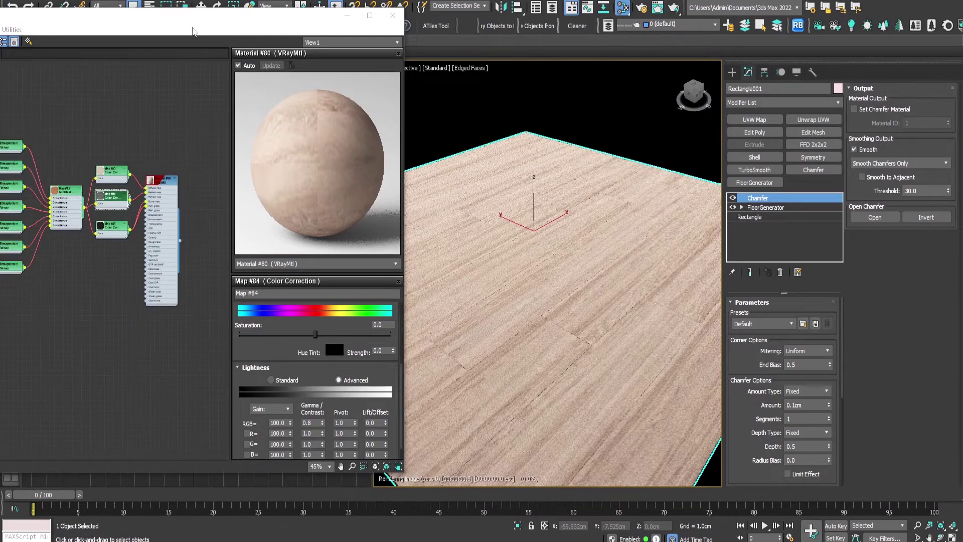
drag(230, 25, 430, 14)
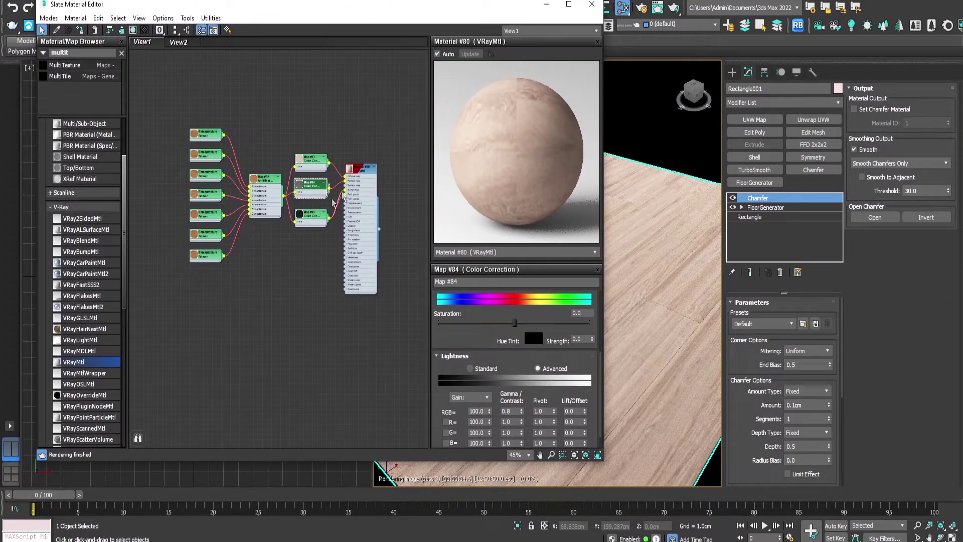
scroll(82, 202, up, 3)
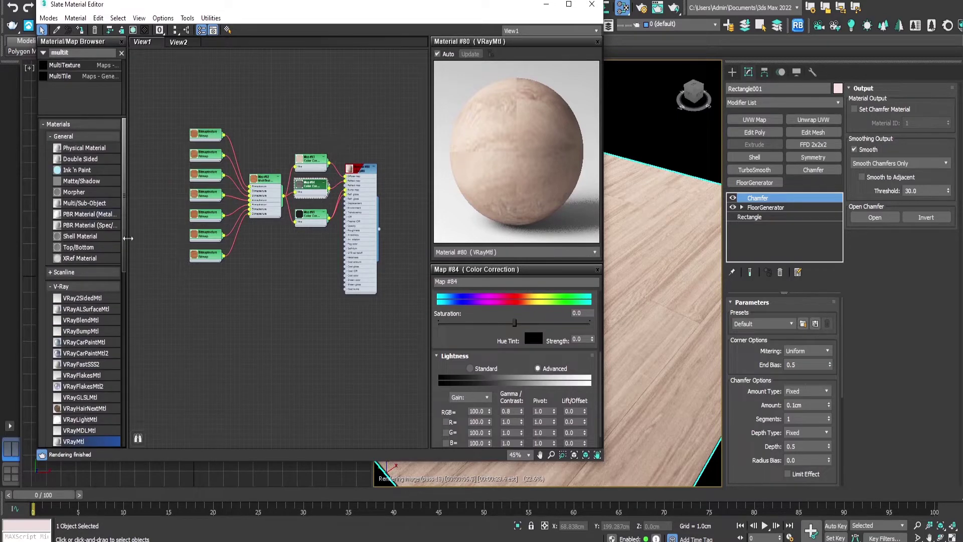
drag(83, 203, 331, 391)
middle_drag(374, 353, 309, 197)
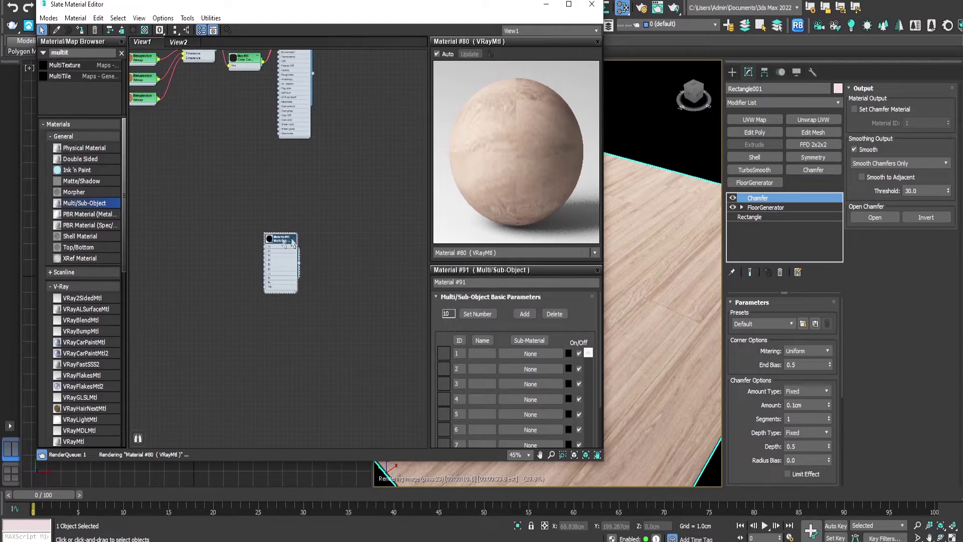
drag(288, 242, 306, 252)
Set the Multi/Sub-Object material's number of materials to 4 and adjust its node's placement
click(478, 313)
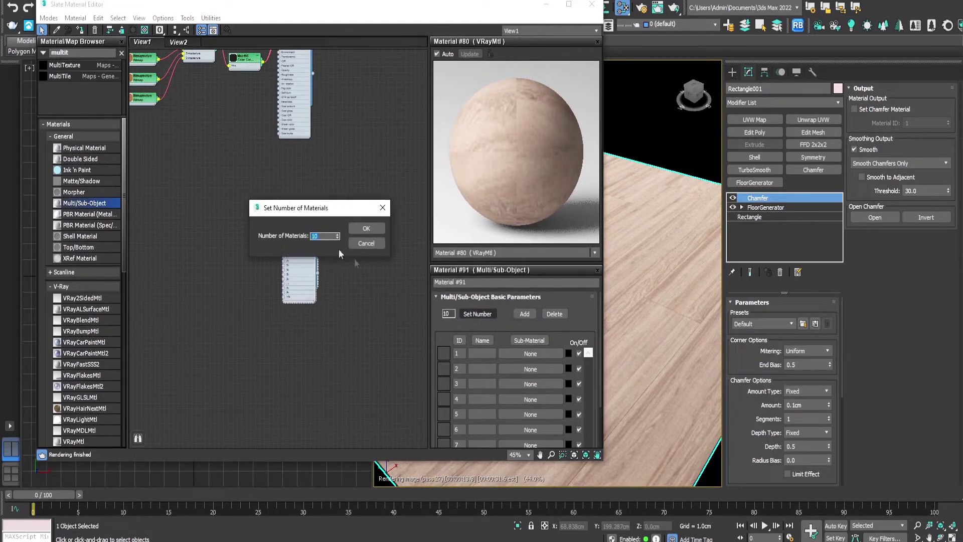
text(4)
click(366, 229)
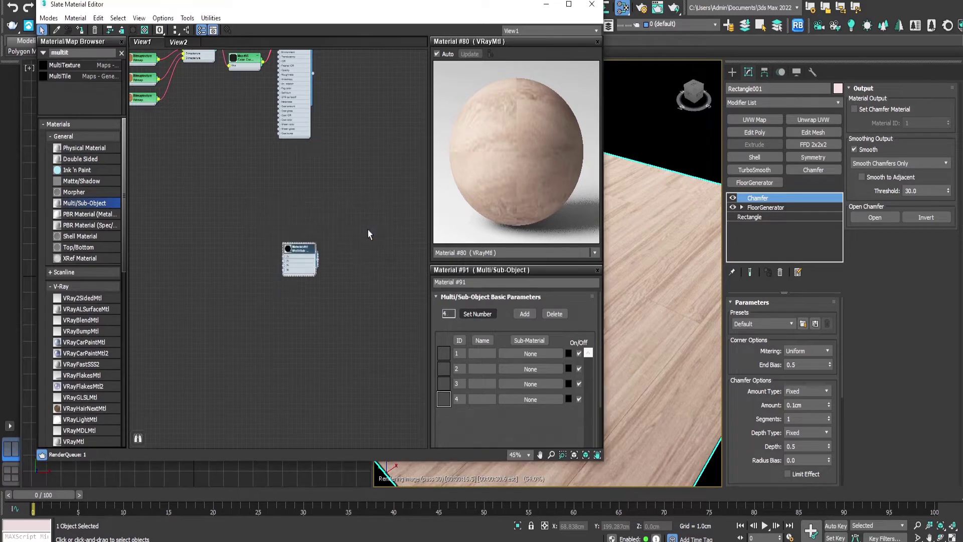
drag(306, 252, 311, 258)
middle_drag(197, 206, 245, 249)
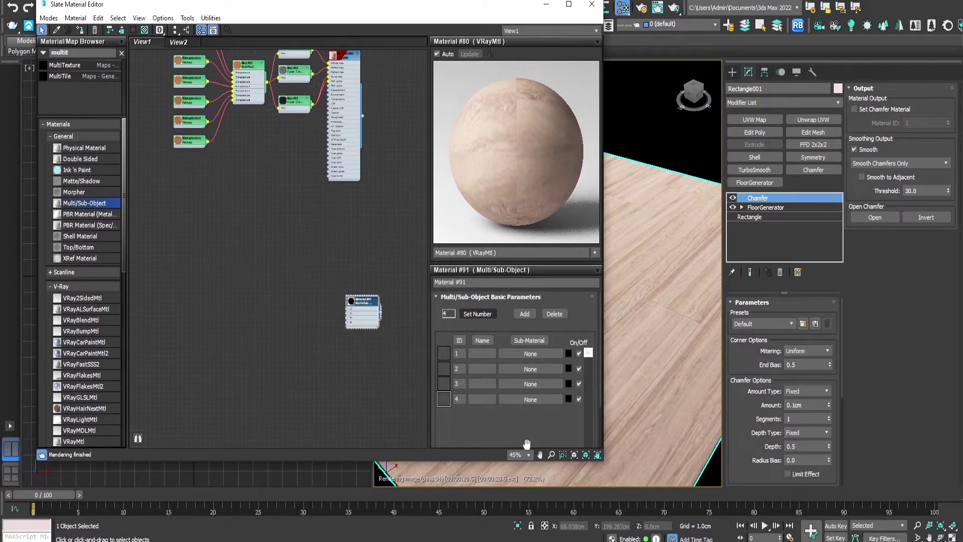
Bring wood_02_d.jpg from the Wood_Seamless folder into the node view as a bitmap and place it beside the Multi/Sub-Object node
mouse_move(283, 540)
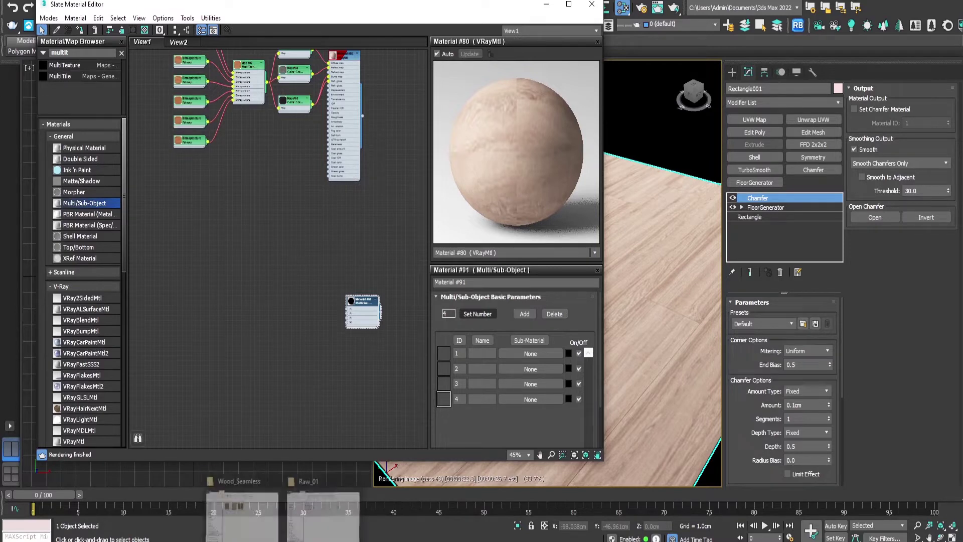
click(260, 497)
drag(560, 207, 270, 258)
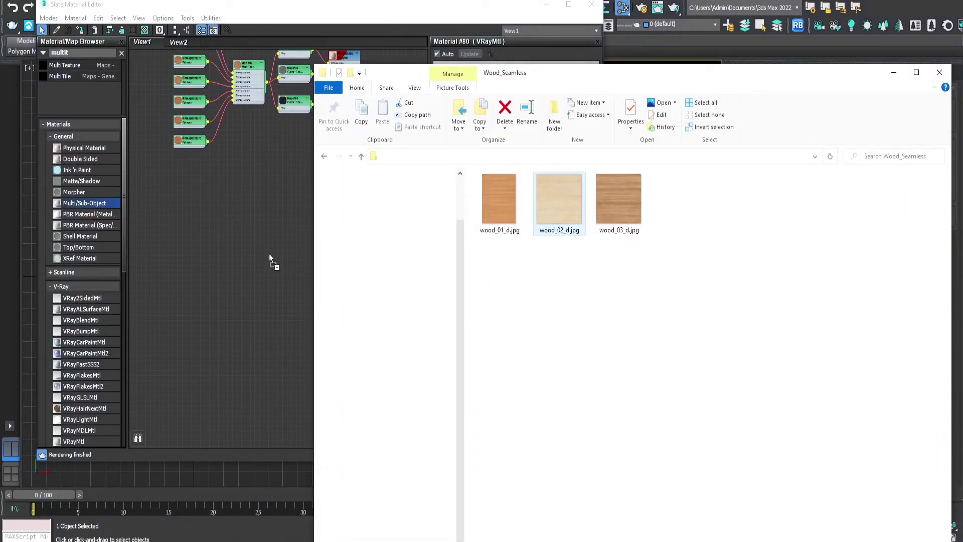
drag(209, 241, 211, 242)
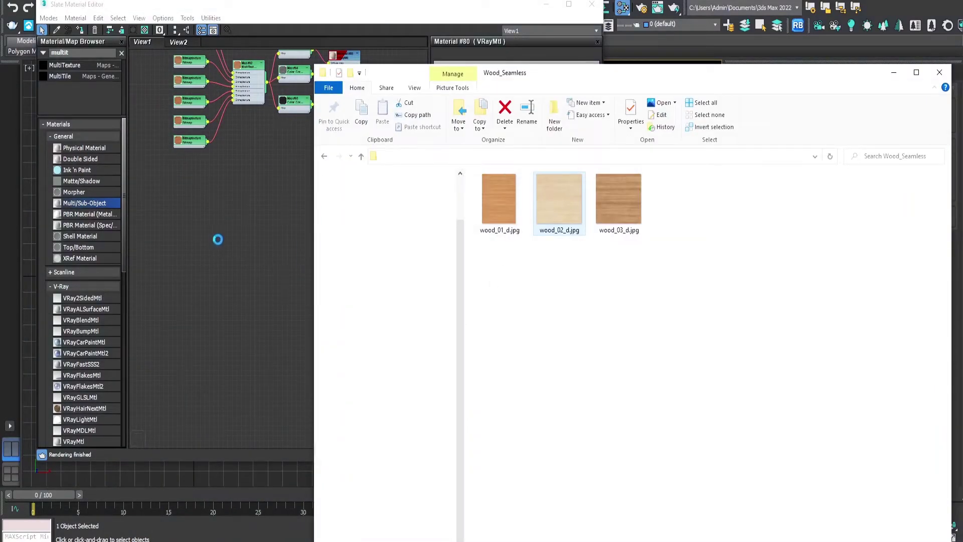
click(893, 72)
scroll(262, 376, up, 4)
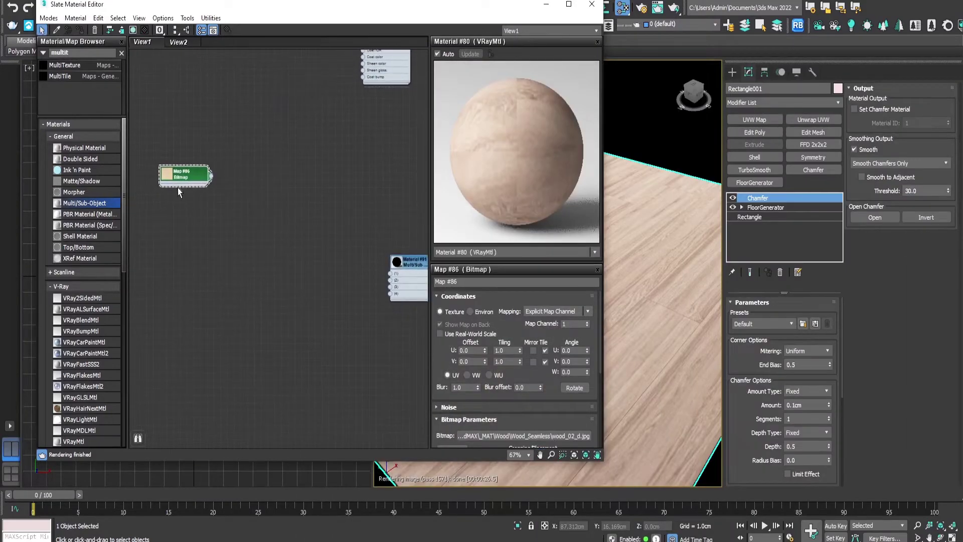
drag(186, 179, 194, 240)
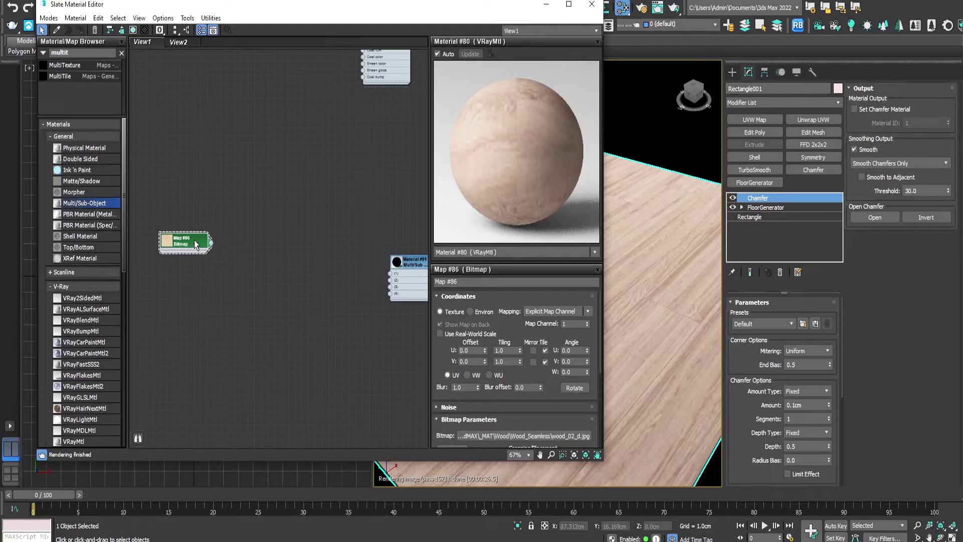
Feed the wood_02_d bitmap into a new Color Correction map and add a VRayMtl next to it
drag(235, 214, 236, 212)
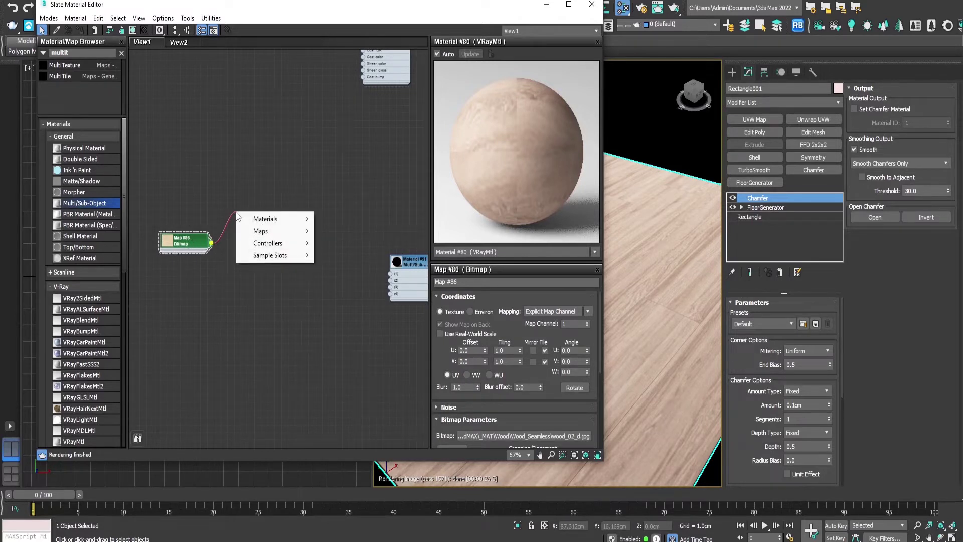
mouse_move(278, 233)
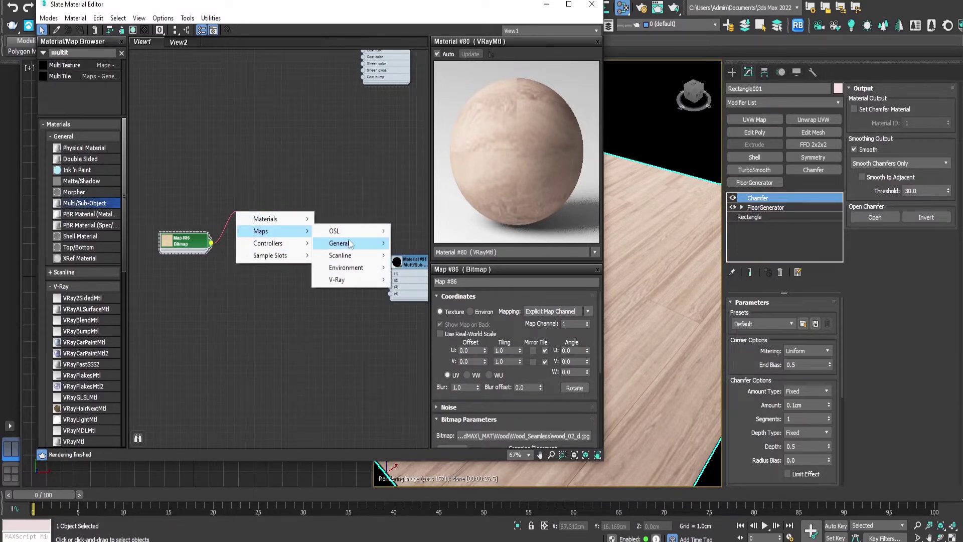
mouse_move(353, 245)
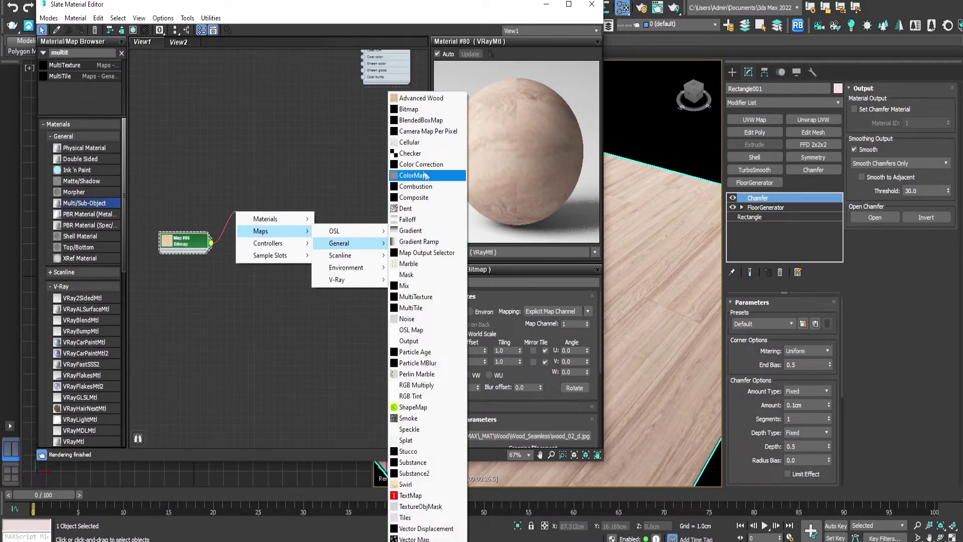
click(422, 164)
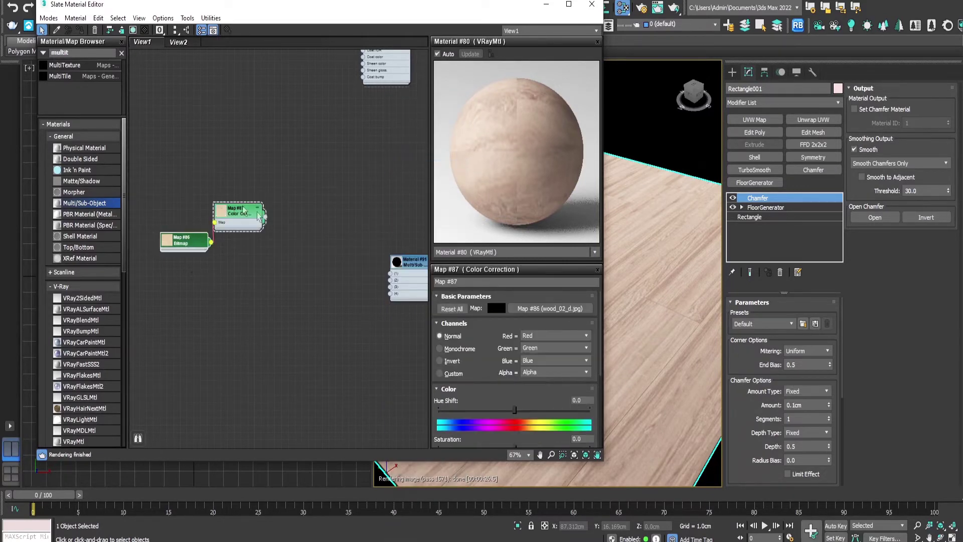
drag(245, 212, 260, 223)
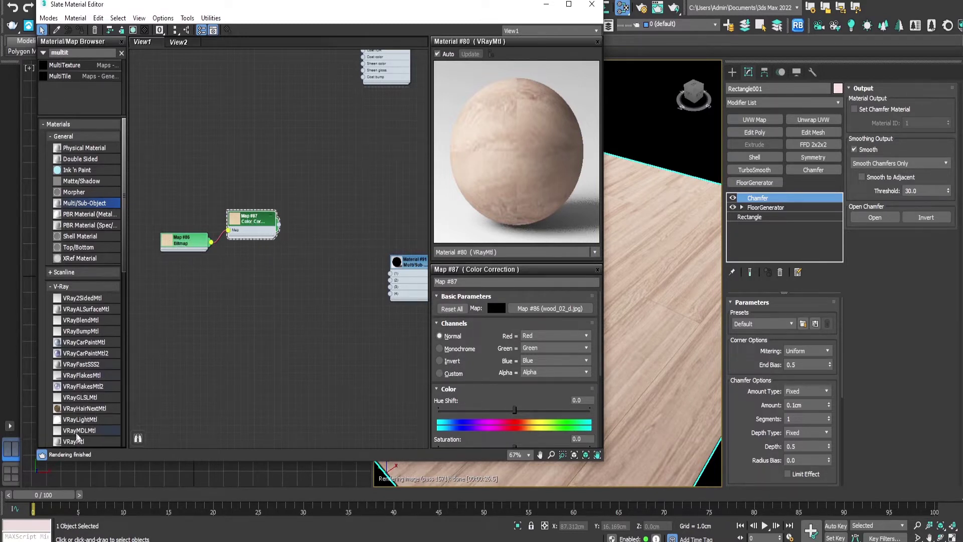
drag(76, 442, 324, 213)
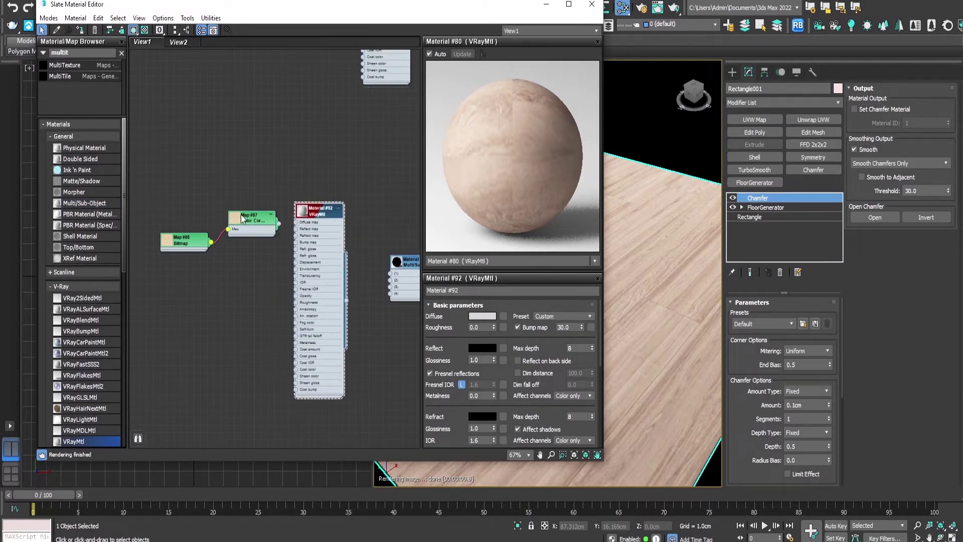
Duplicate the Color Correction as Monochrome with Advanced lightness and RGB gamma 0.4, and wire the original to diffuse and the copy to reflect
shift+drag(242, 219, 252, 266)
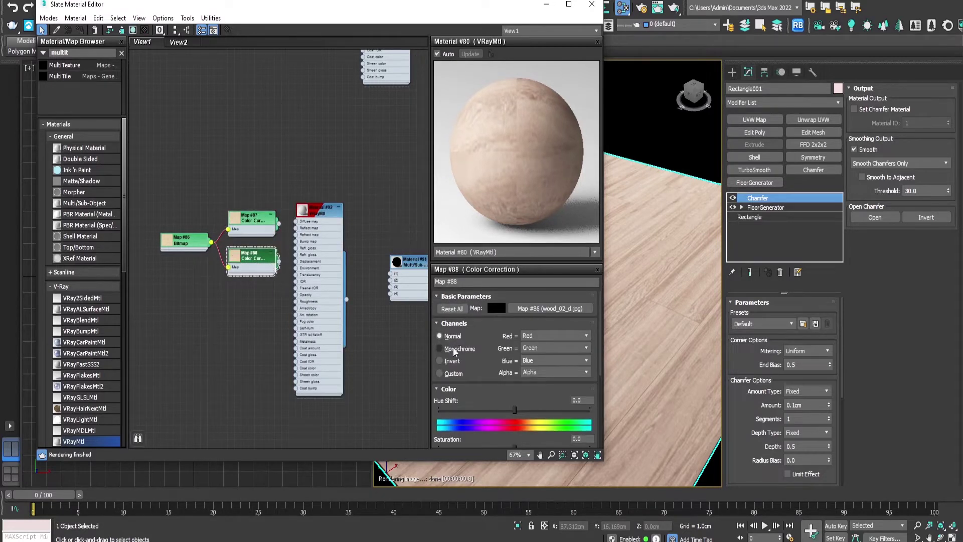
click(455, 350)
scroll(296, 249, up, 2)
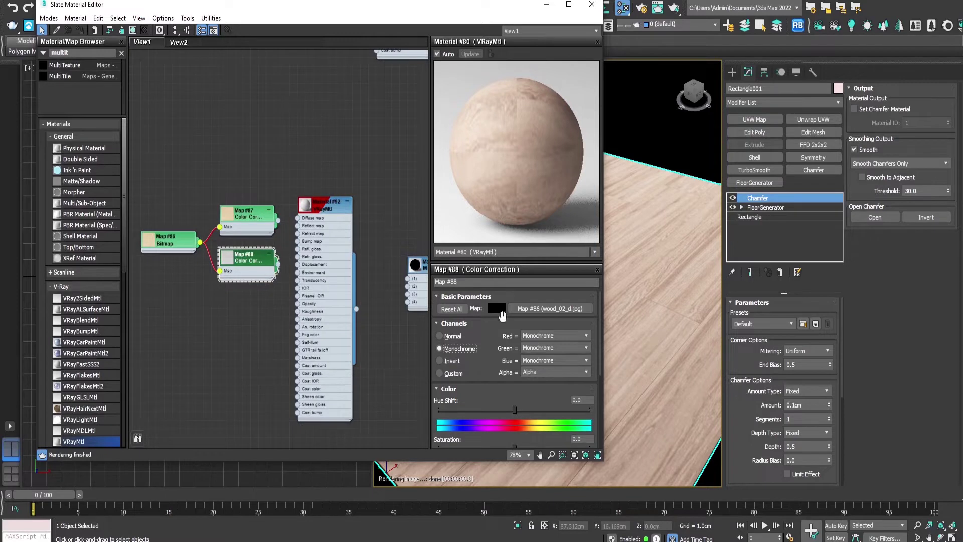
scroll(511, 355, down, 5)
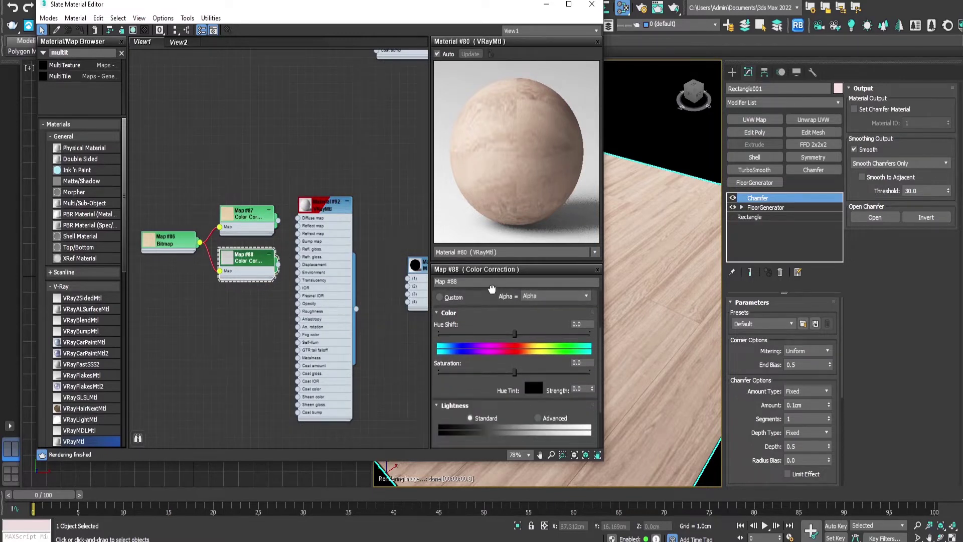
click(546, 359)
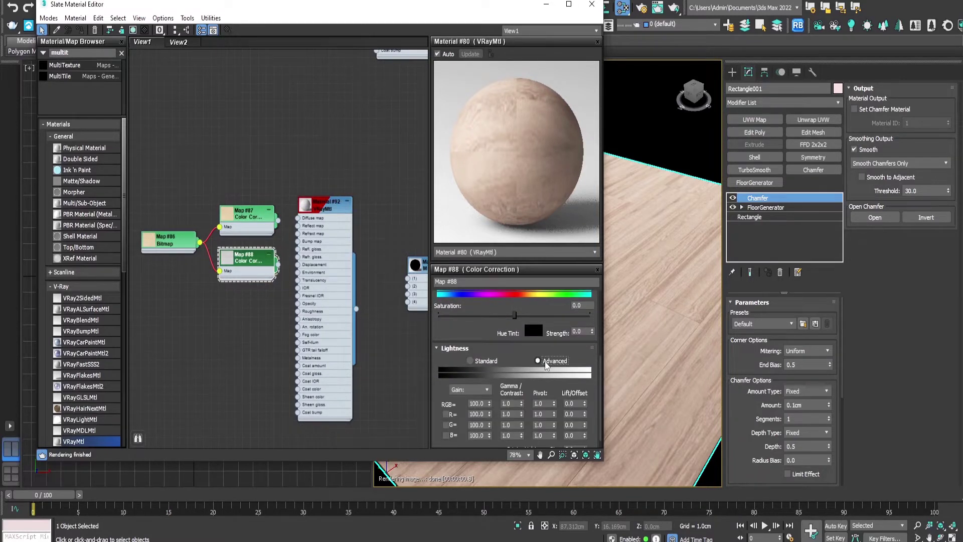
double_click(506, 403)
text(0.4)
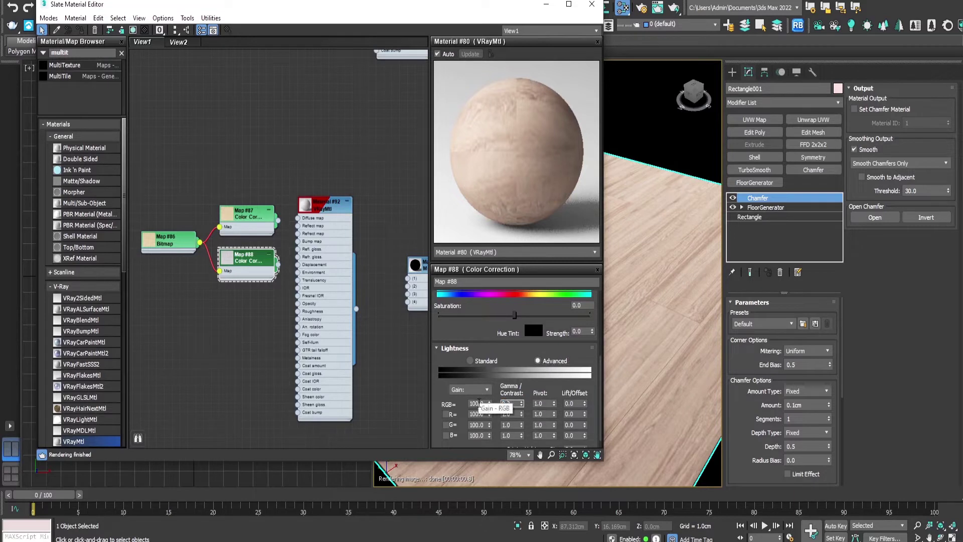
key(Return)
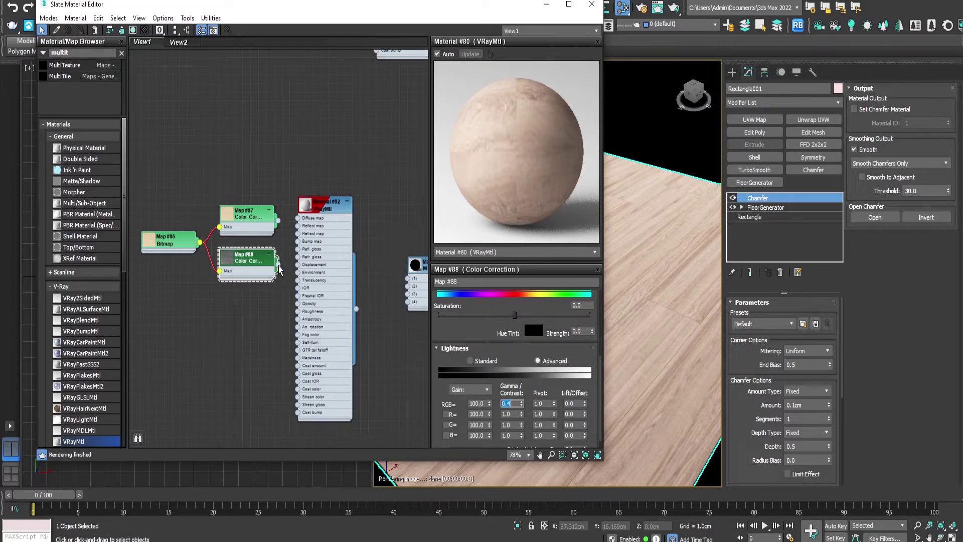
drag(278, 263, 296, 241)
Duplicate the monochrome Color Correction below itself and set the copy's RGB gamma to 0.8
shift+drag(249, 264, 250, 317)
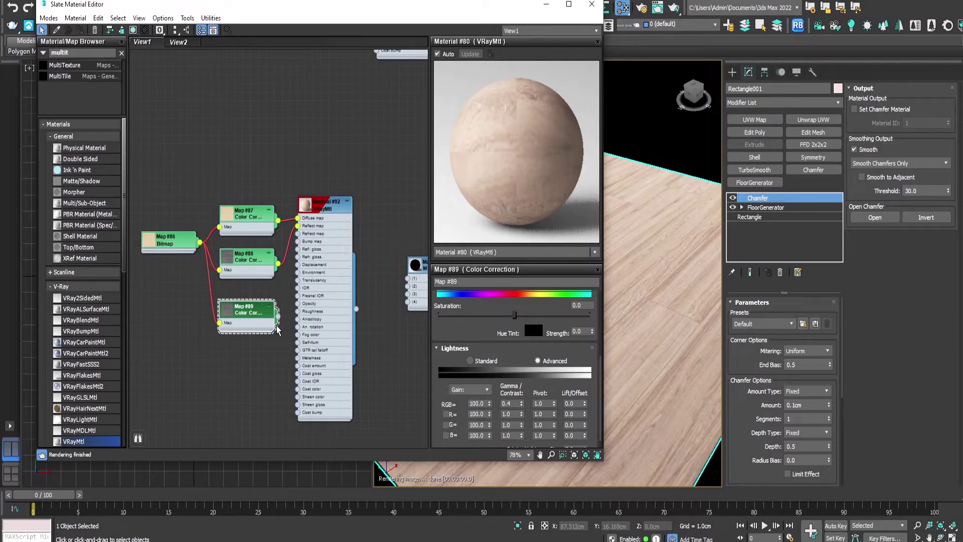
click(515, 402)
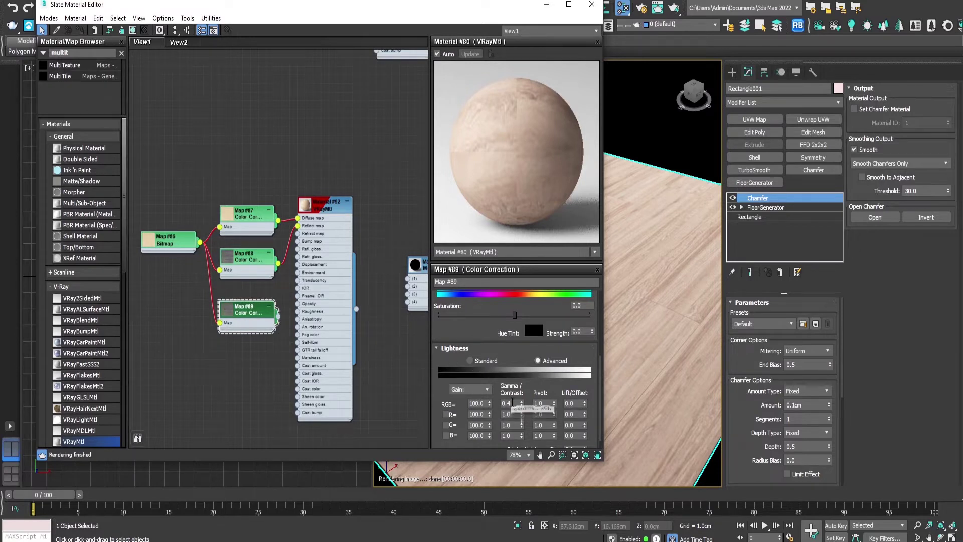
key(BackSpace)
text(8)
key(Return)
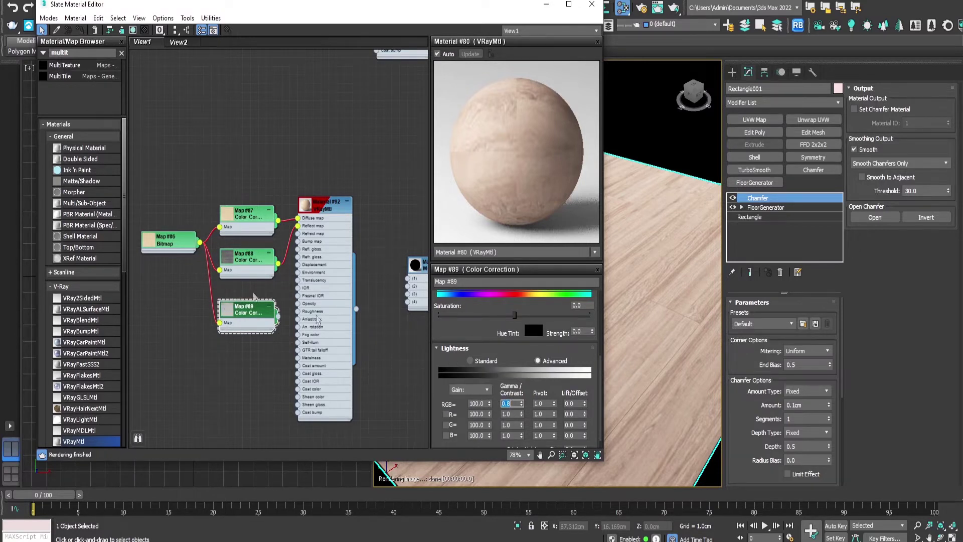
Connect the lowest Color Correction to the new VRayMtl's bump and reflection glossiness maps, and open that material's parameters
drag(278, 316, 302, 246)
drag(279, 316, 298, 248)
double_click(326, 208)
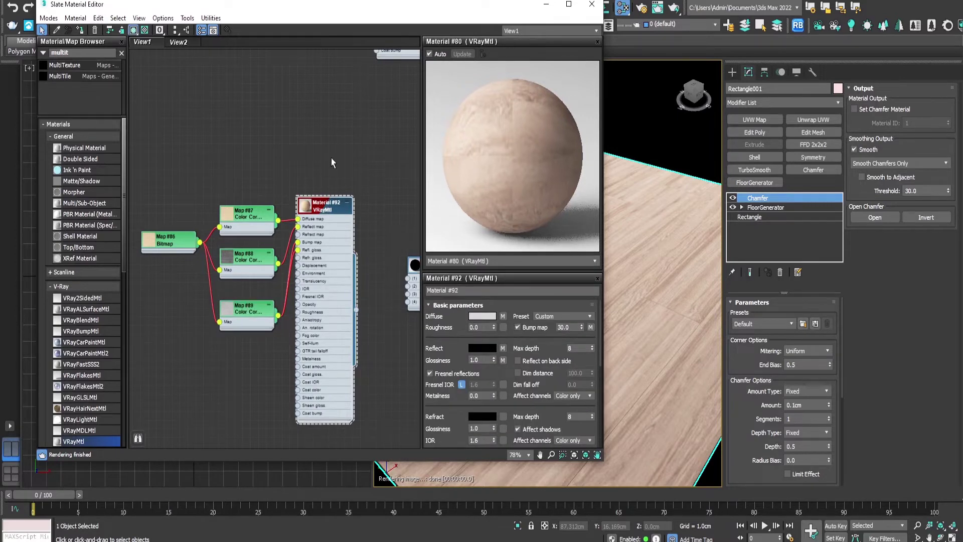
Hide the new VRayMtl's unused slots and connect the material to slot 1 of the Multi/Sub-Object material
click(120, 30)
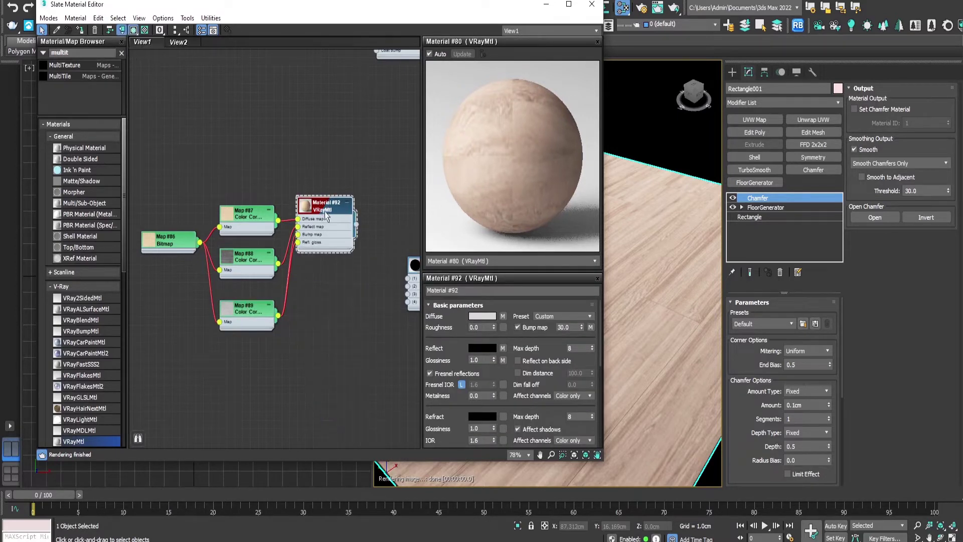
drag(324, 212, 332, 245)
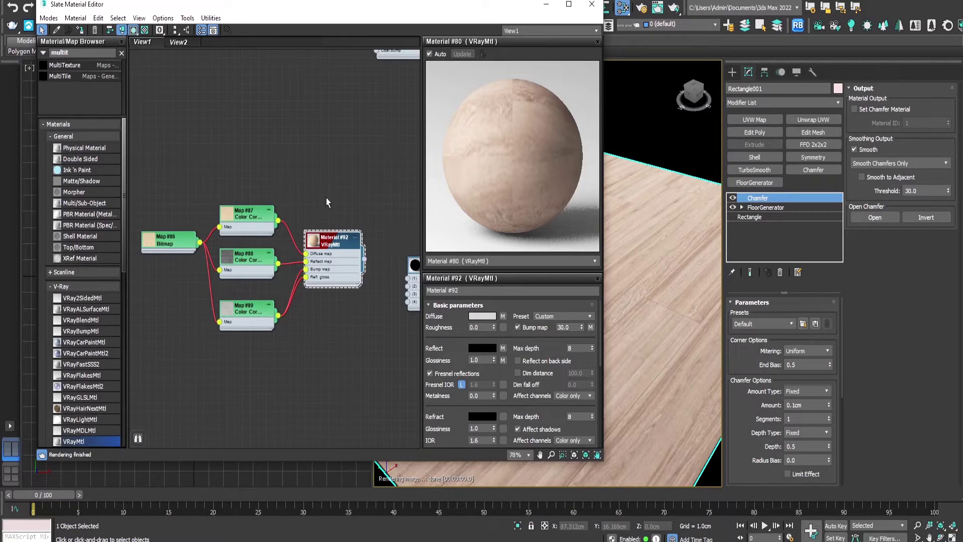
scroll(242, 218, down, 1)
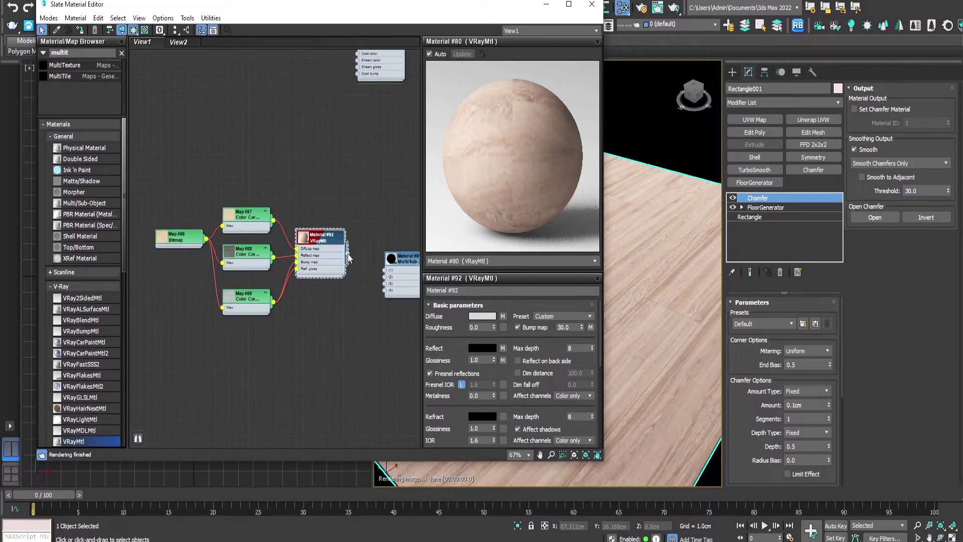
drag(348, 255, 386, 276)
Enable cropping on the wood_02_d bitmap and crop it to a full-width strip along the image's upper edge, height about 0.11
double_click(185, 240)
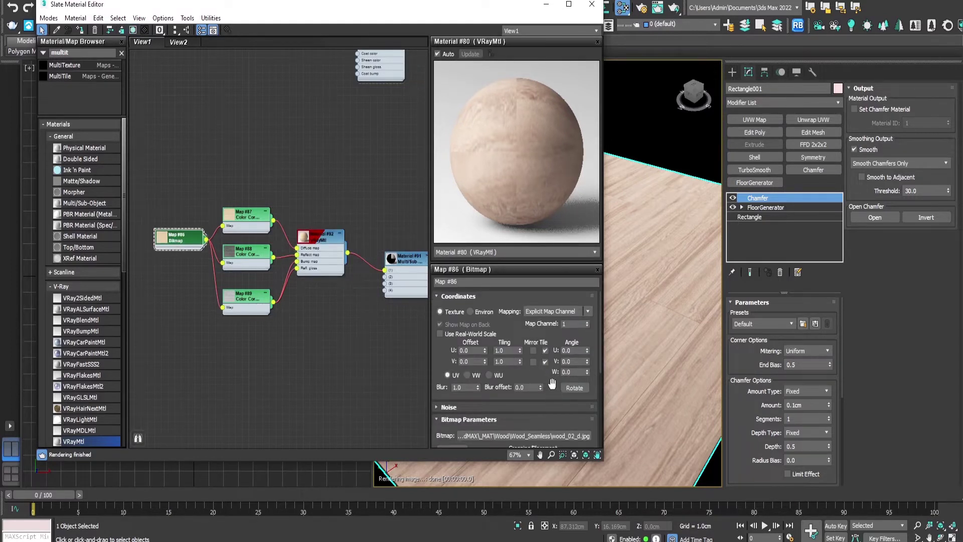
scroll(555, 386, down, 5)
click(522, 363)
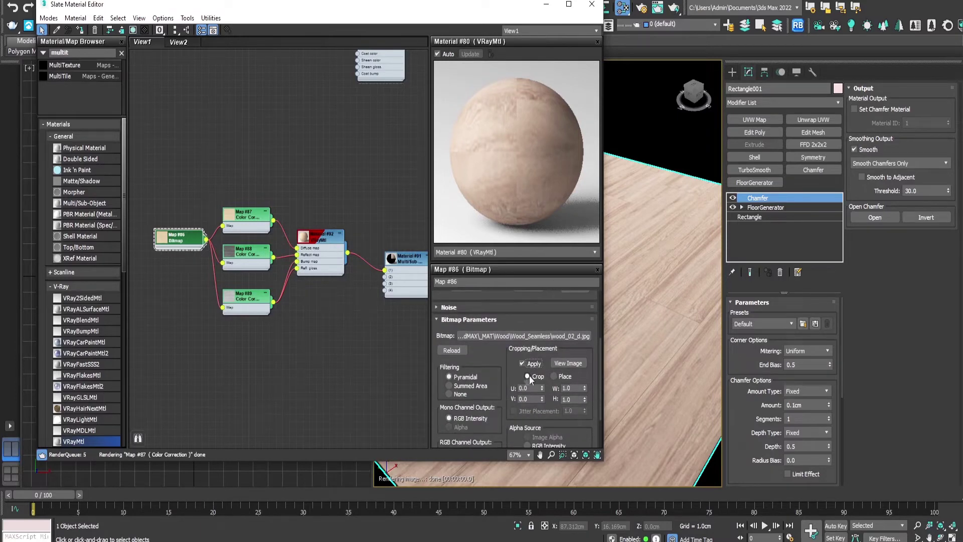
click(568, 364)
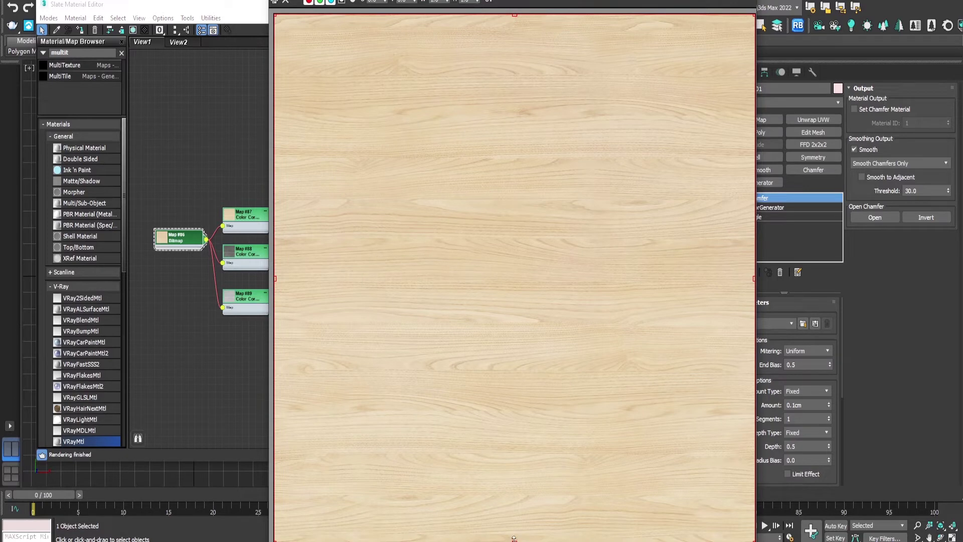
drag(514, 539, 554, 73)
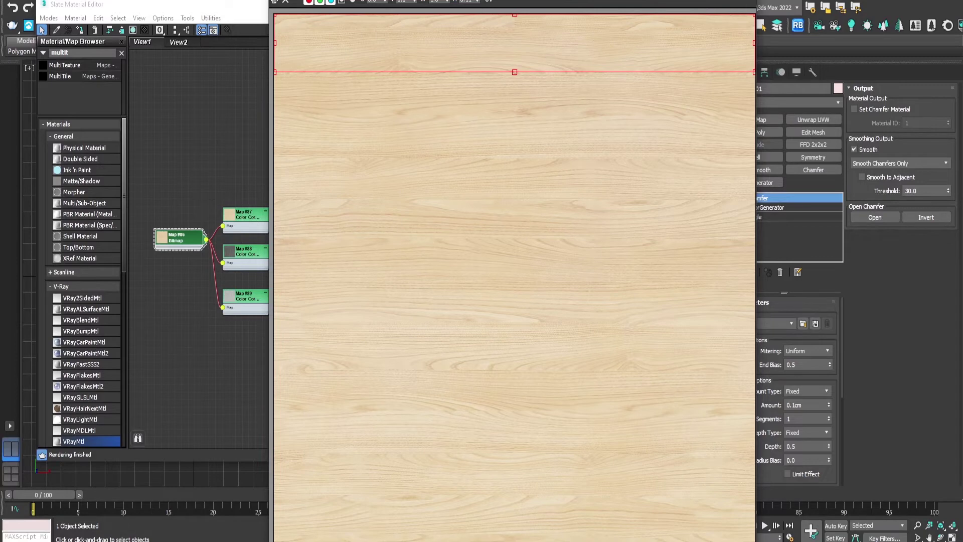
click(744, 1)
Duplicate the bitmap, Color Correction and VRayMtl node tree three times, stacking the copies below the original
middle_drag(354, 150, 333, 134)
scroll(343, 166, down, 2)
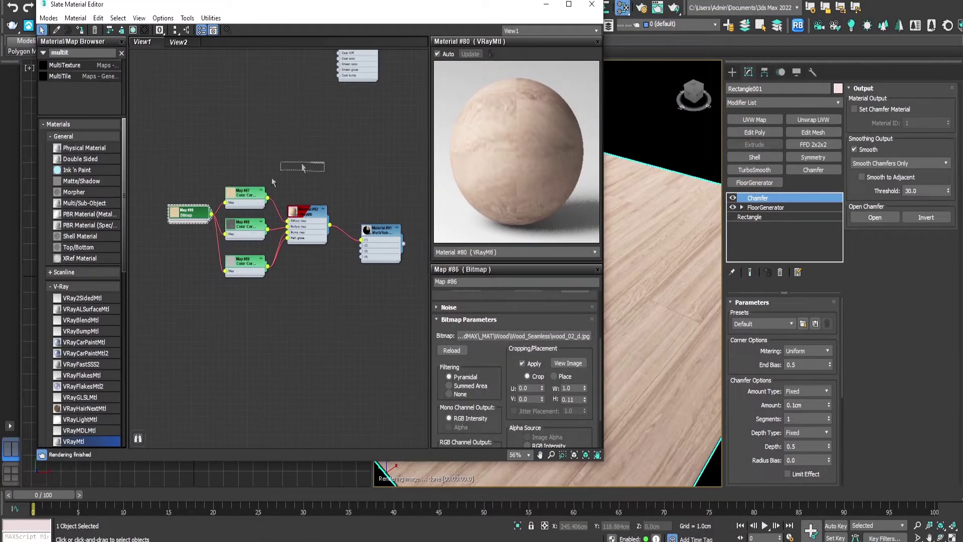
drag(325, 163, 159, 313)
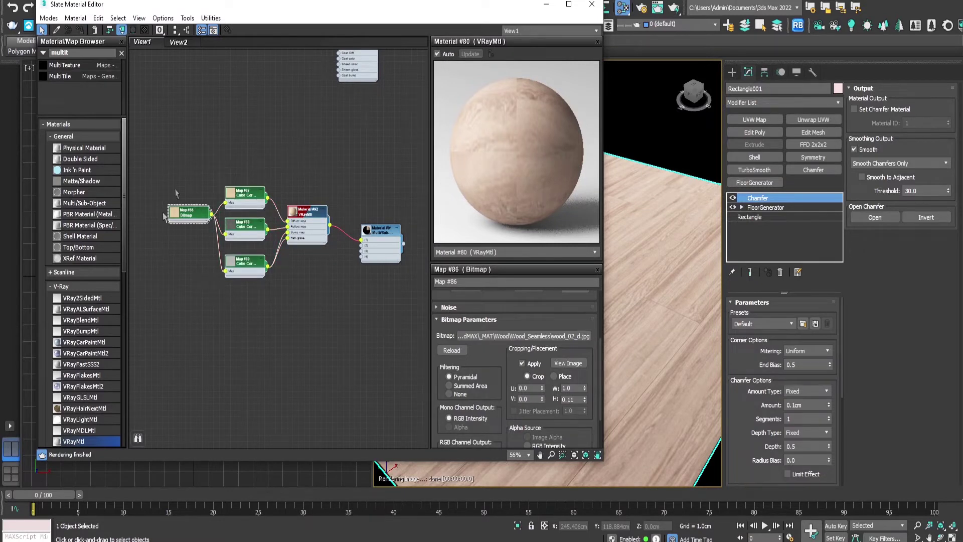
shift+drag(304, 214, 300, 318)
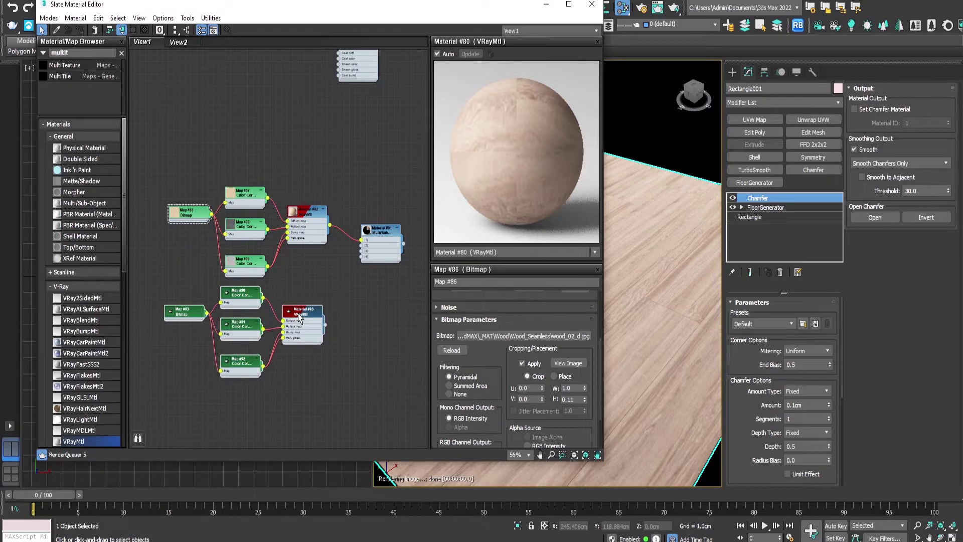
double_click(299, 318)
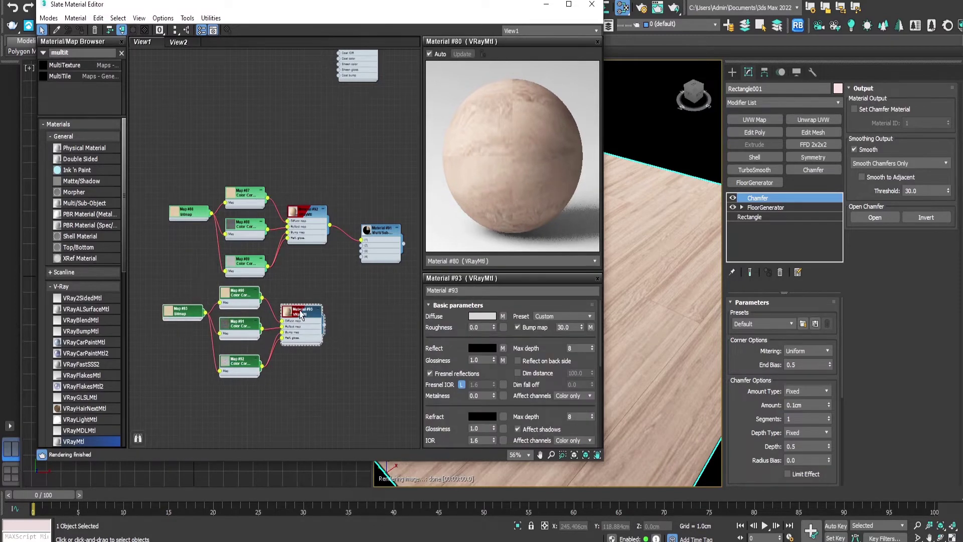
shift+drag(300, 313, 300, 413)
double_click(300, 414)
middle_drag(351, 374, 366, 235)
shift+drag(312, 276, 312, 374)
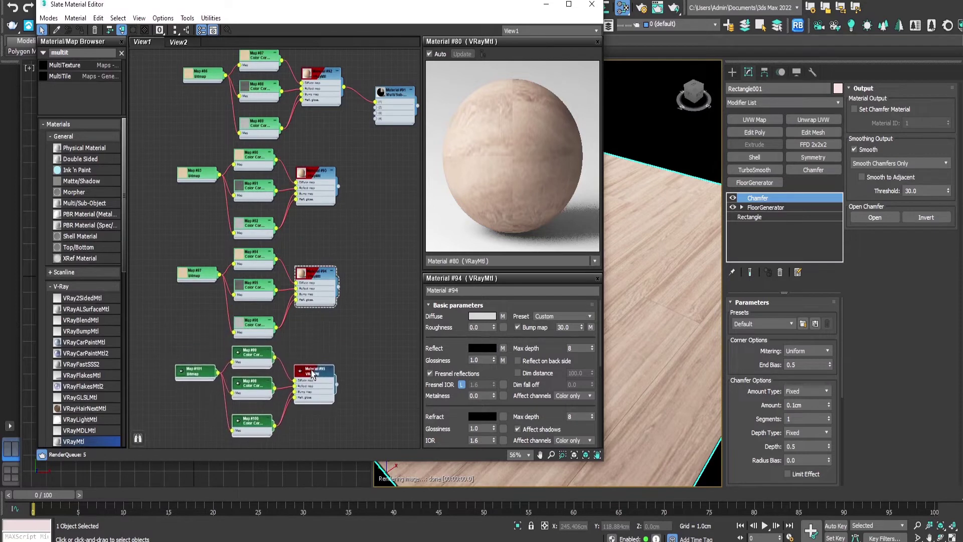
double_click(312, 374)
Connect the three copied VRayMtl materials to Multi/Sub-Object slots 2, 3 and 4, and assign the Multi/Sub-Object material to the floor
middle_drag(342, 208, 310, 201)
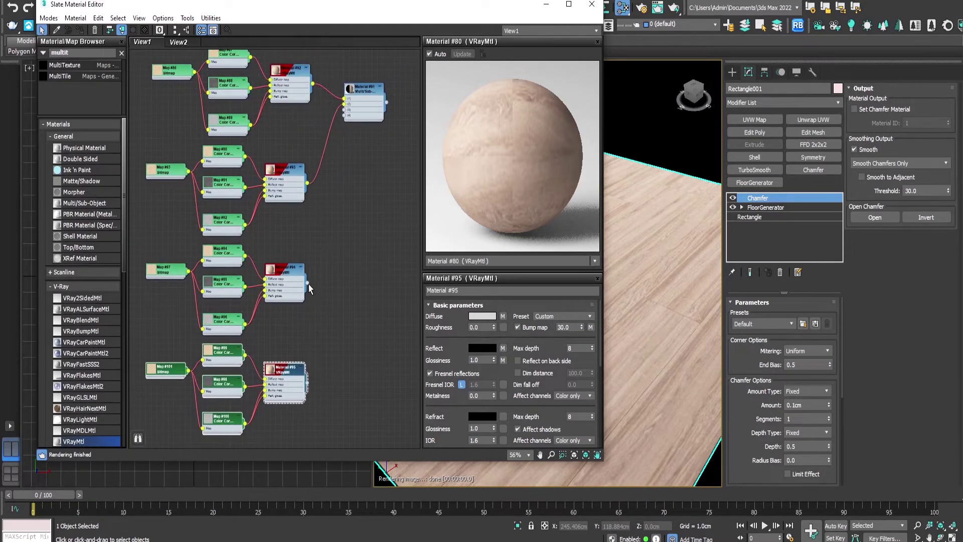
drag(307, 284, 346, 113)
drag(307, 382, 345, 115)
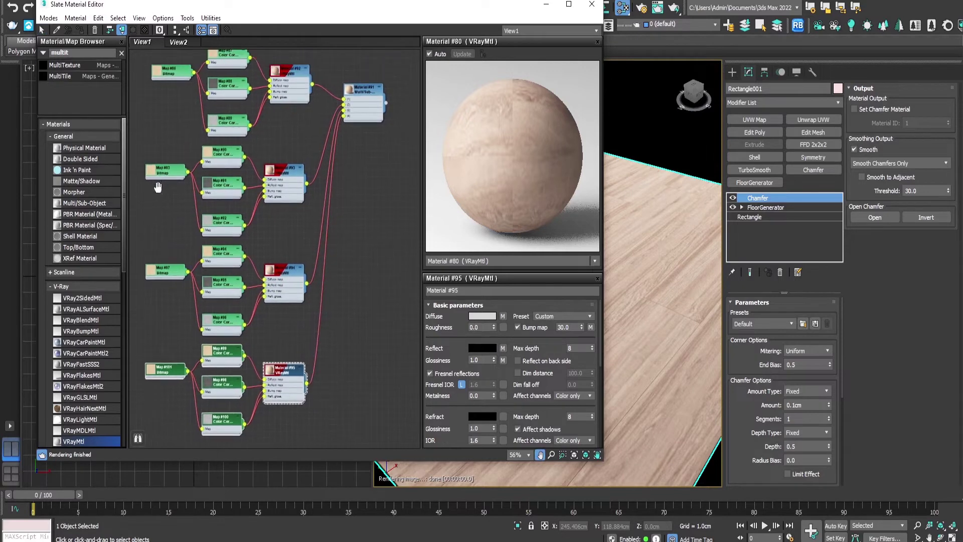
drag(386, 102, 657, 313)
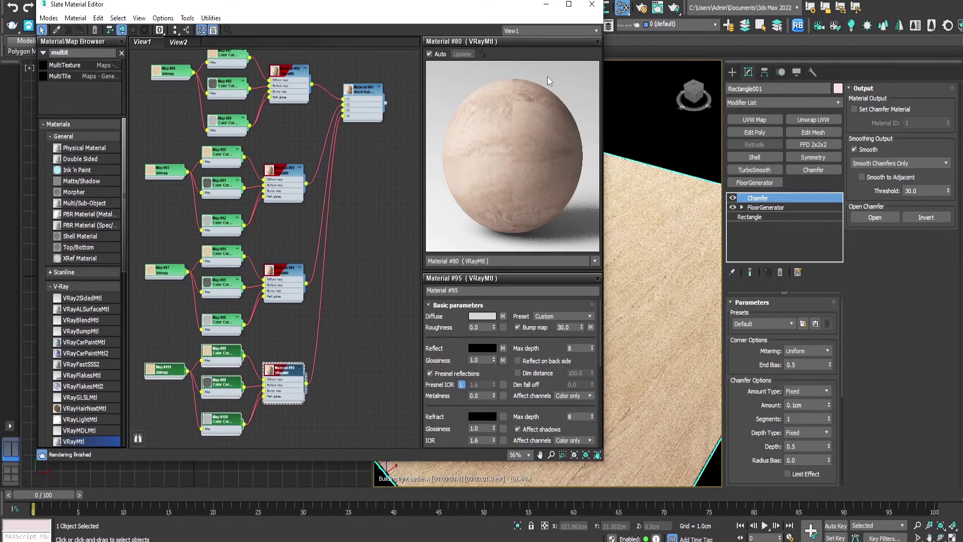
Open a preview of the Multi/Sub-Object material and dock it in place of the old VRayMtl preview
double_click(363, 92)
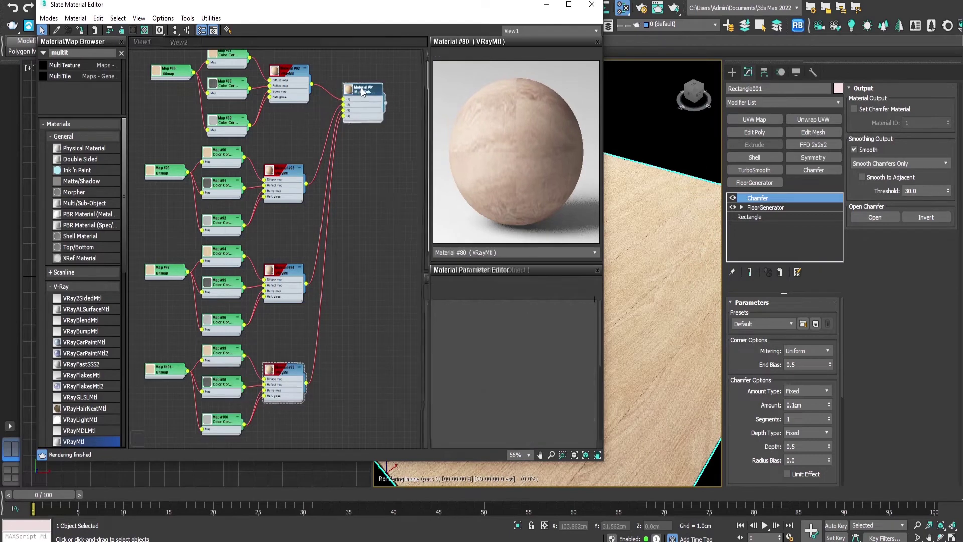
right_click(362, 92)
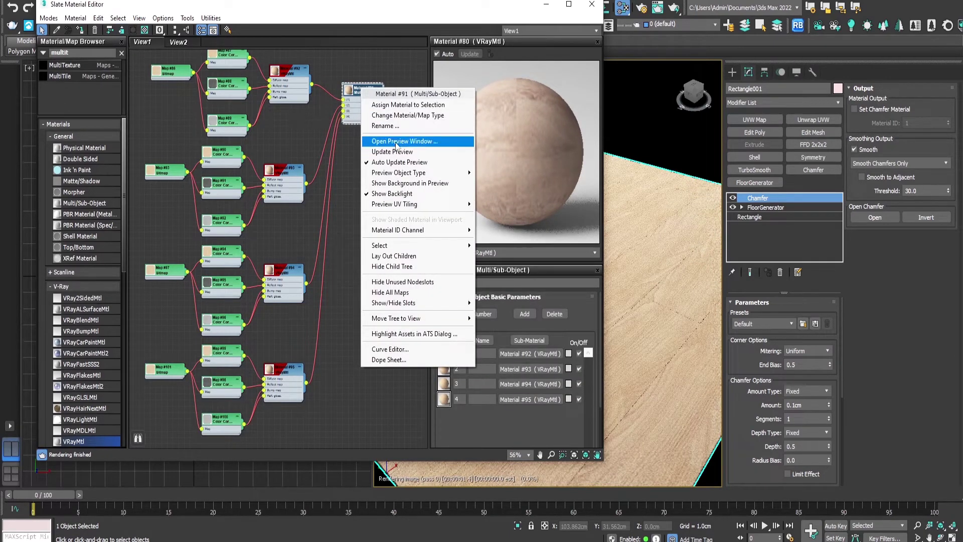
click(401, 141)
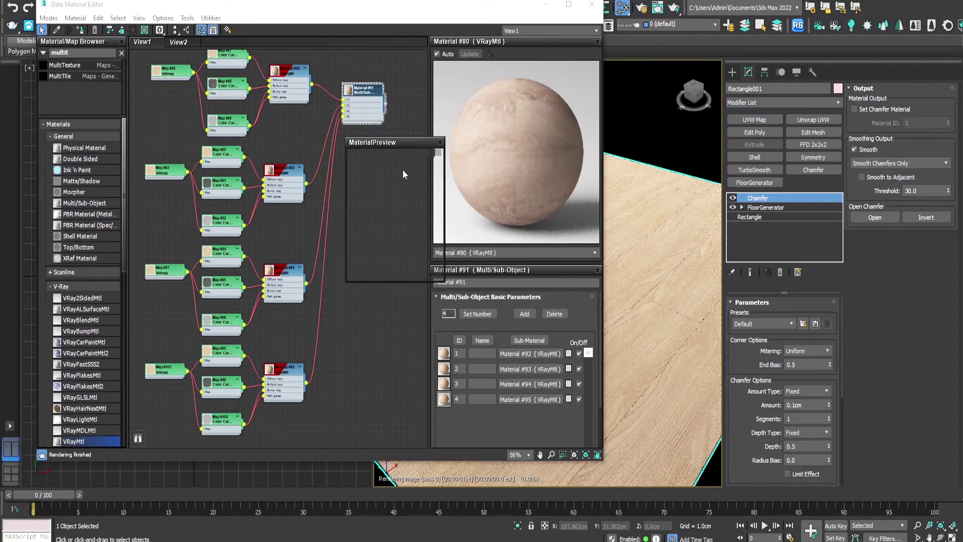
click(598, 42)
drag(392, 146, 517, 85)
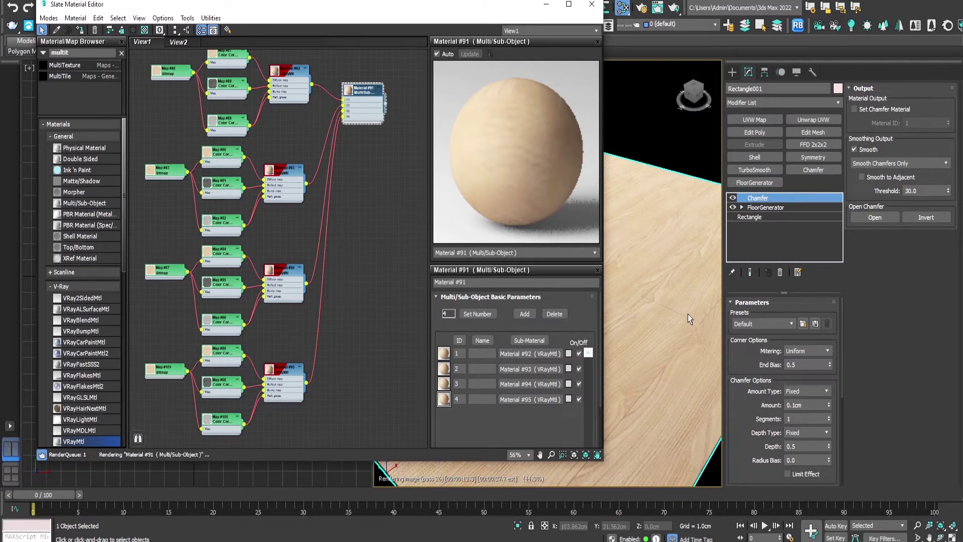
Shift the crop strip of the second tree's bitmap down the wood image to V about 0.29
click(161, 174)
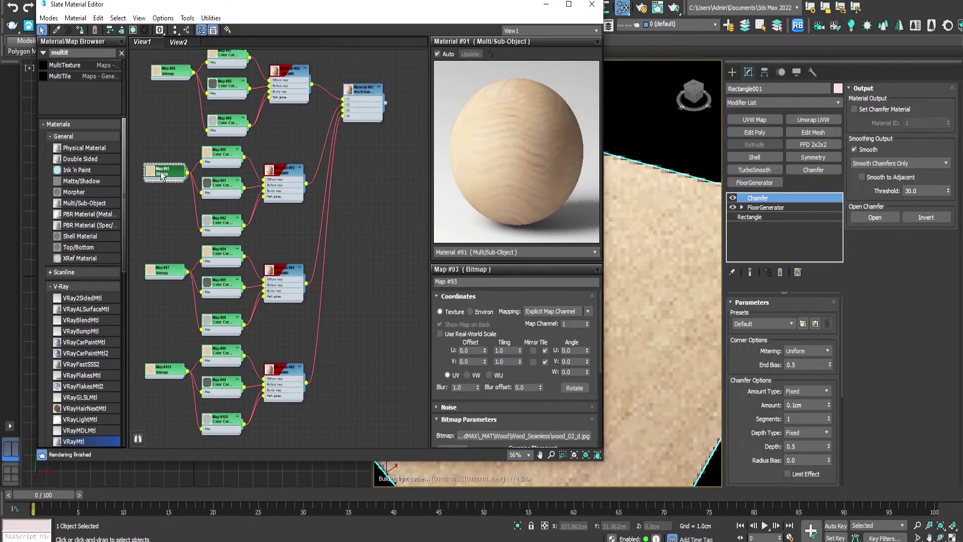
scroll(510, 316, down, 3)
drag(510, 311, 502, 215)
click(580, 348)
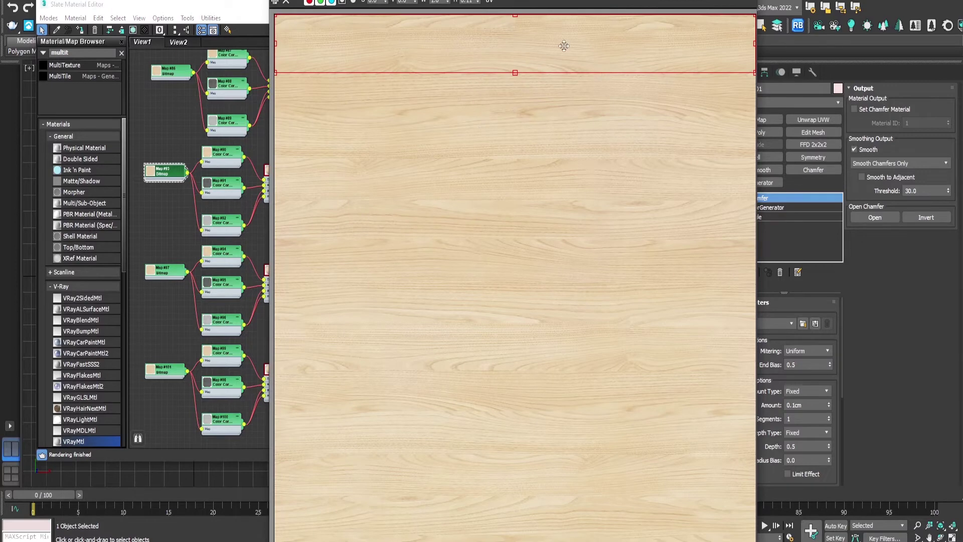
drag(564, 46, 564, 200)
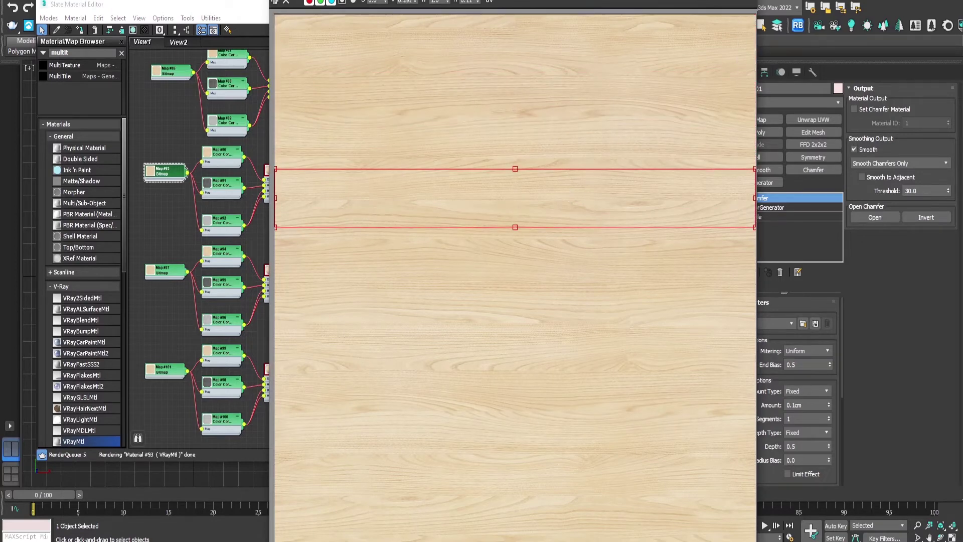
click(745, 1)
Shift the crop strip of the third tree's bitmap to just below the image's middle, V about 0.526
double_click(161, 275)
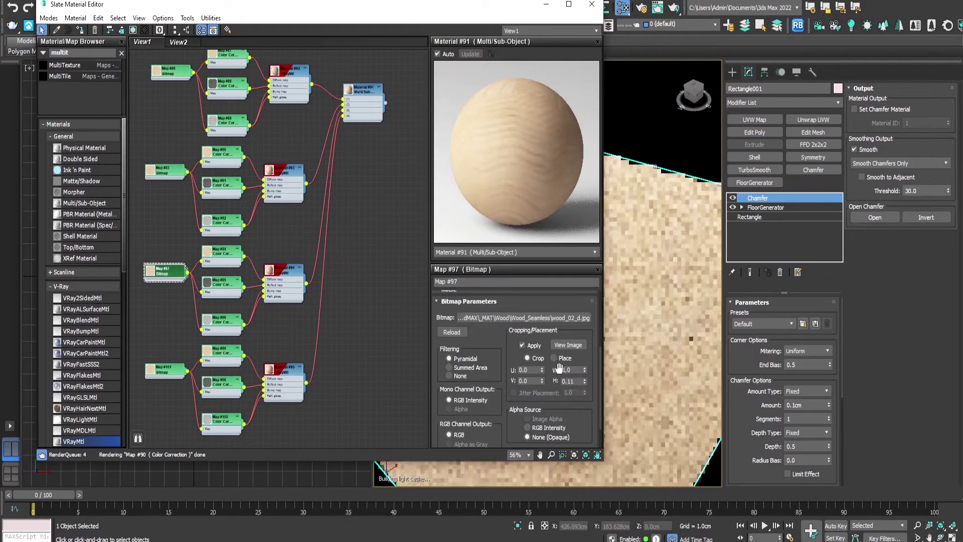
click(561, 347)
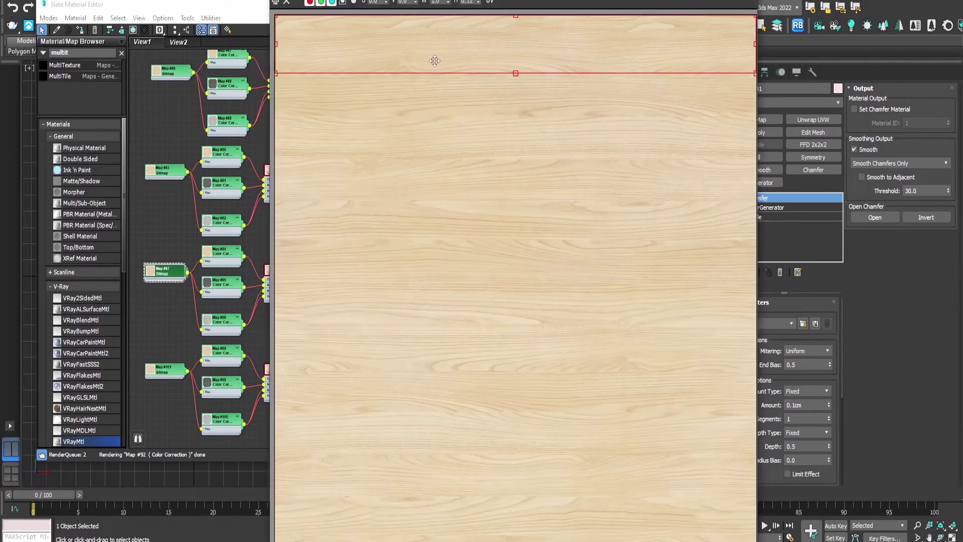
drag(505, 49, 511, 324)
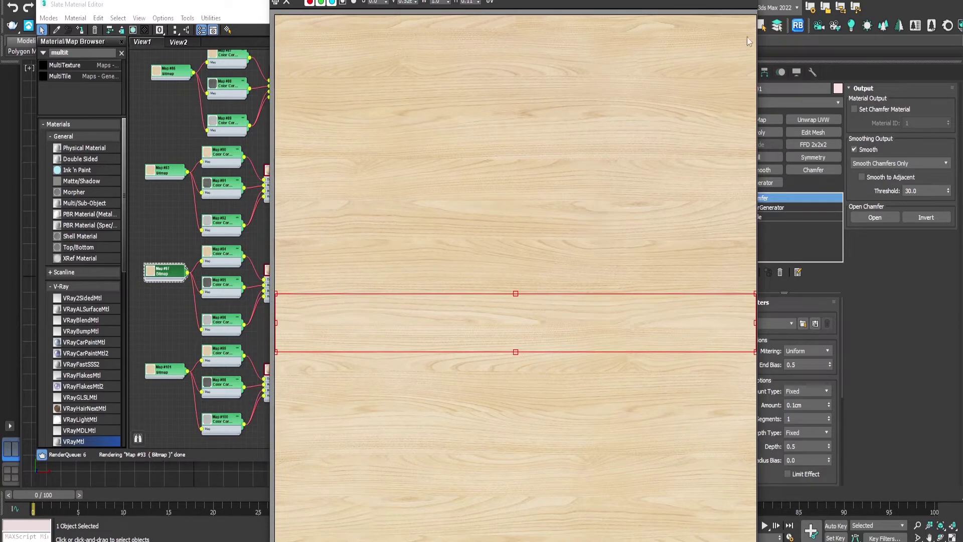
click(744, 1)
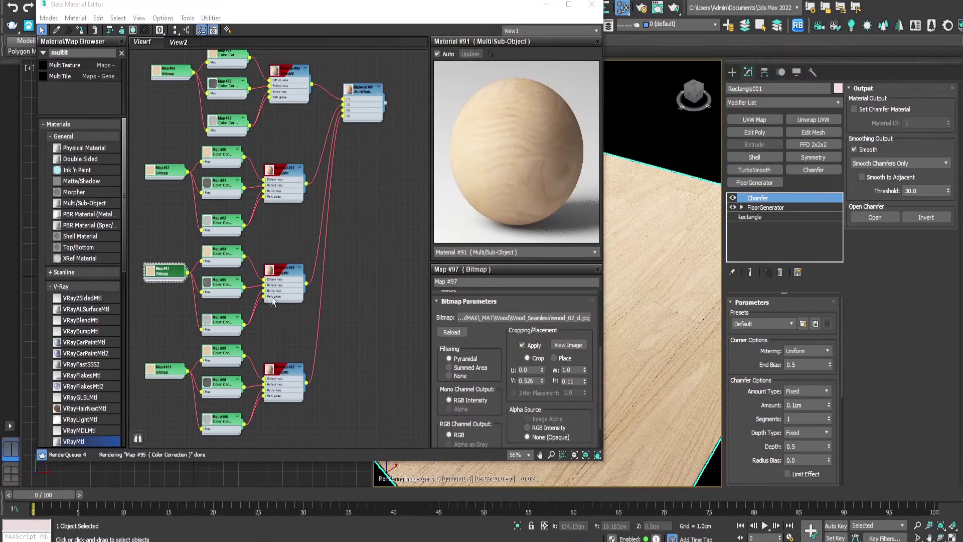
Shift the crop strip of the fourth tree's bitmap to the image's lower edge, V about 0.887
double_click(162, 374)
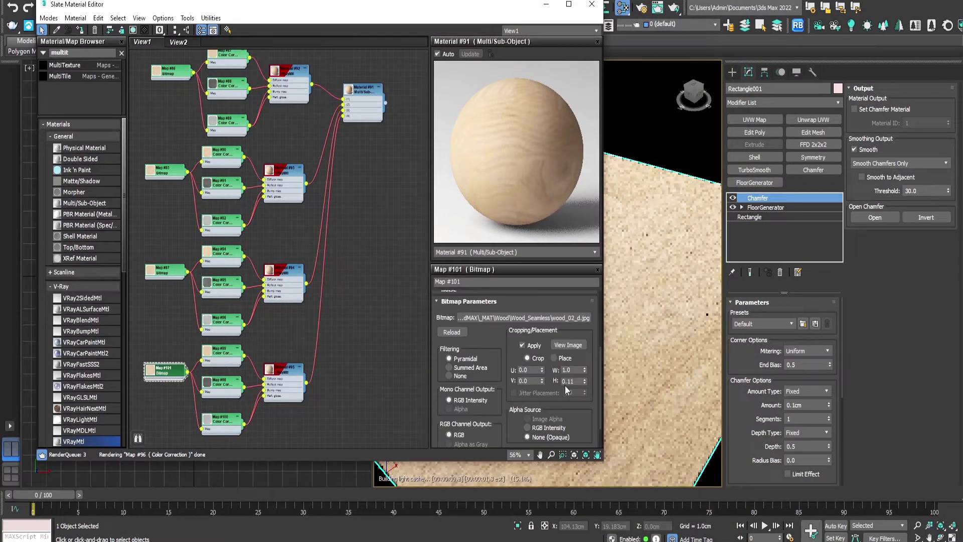
click(567, 345)
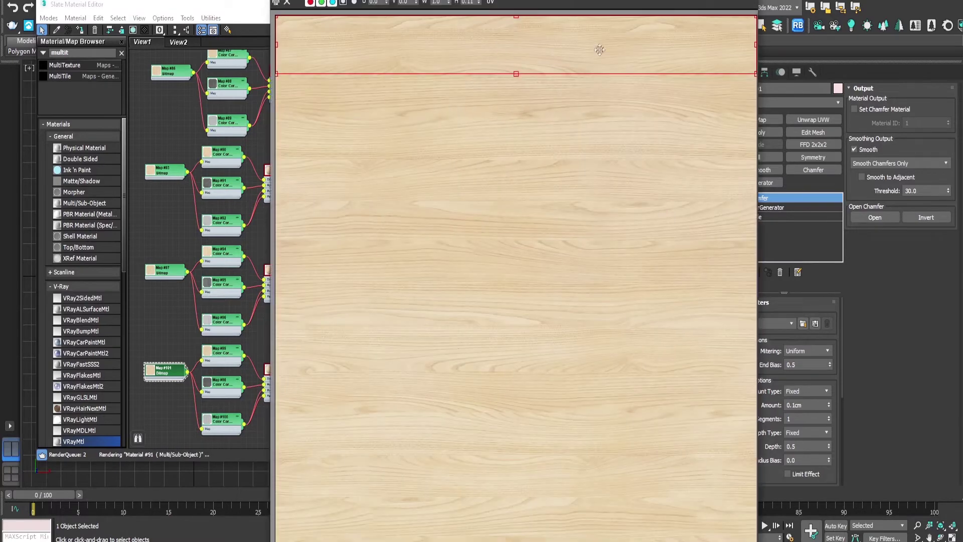
drag(581, 430, 580, 515)
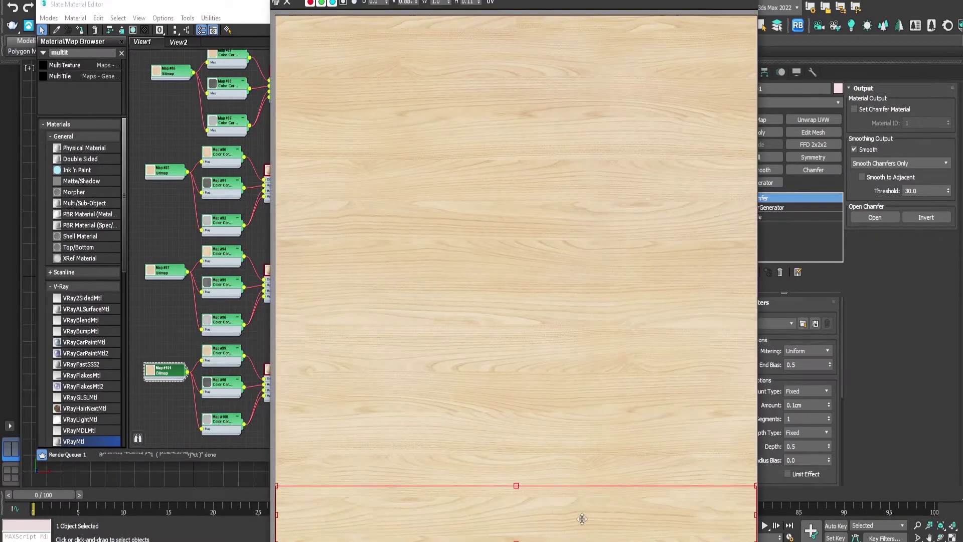
click(741, 4)
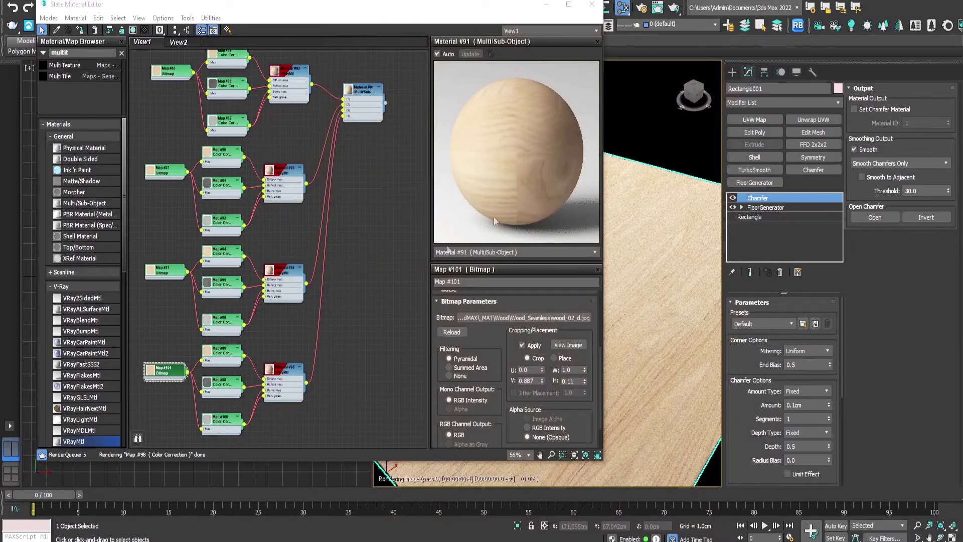
Examine the rendered floor planks in the perspective viewport, then review the complete four-branch material graph
drag(492, 7, 250, 31)
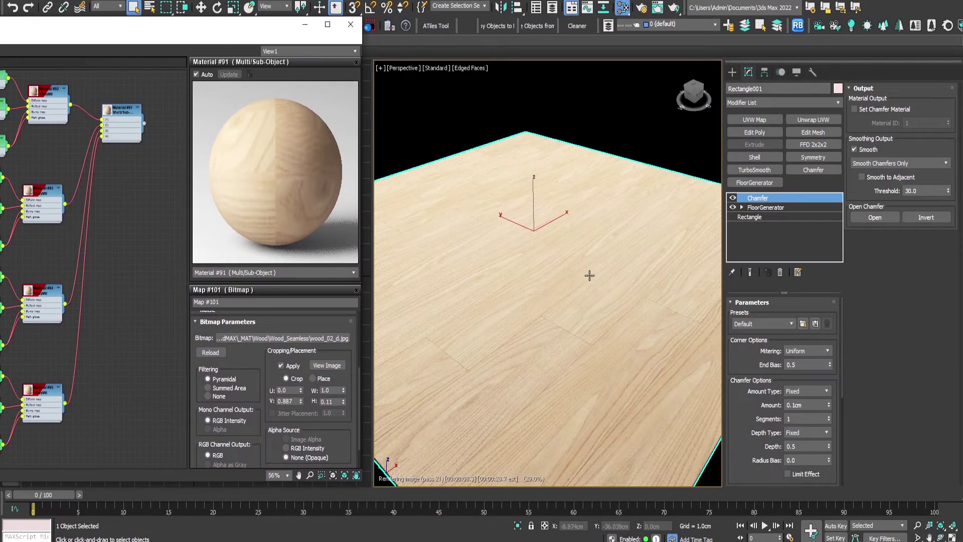
scroll(589, 275, down, 5)
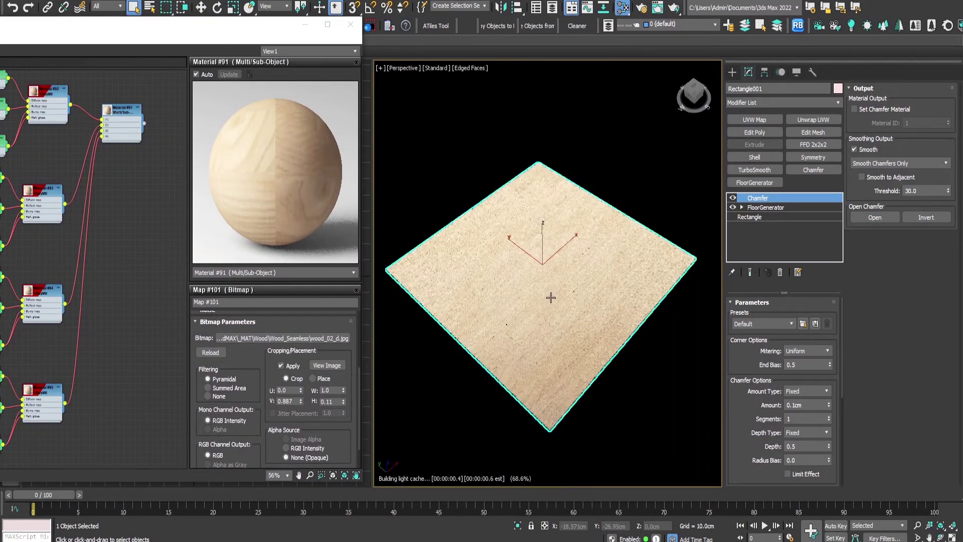
scroll(550, 297, up, 2)
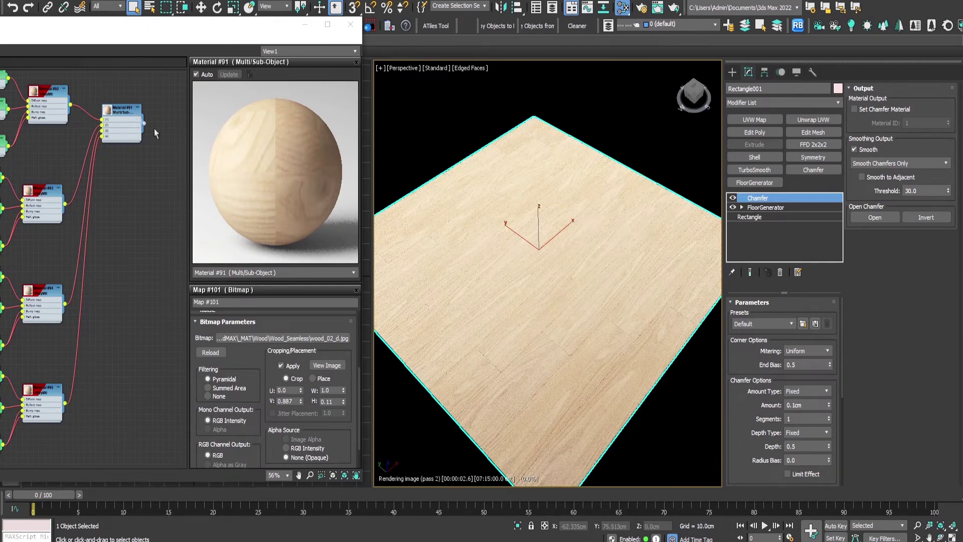
drag(125, 29, 284, 11)
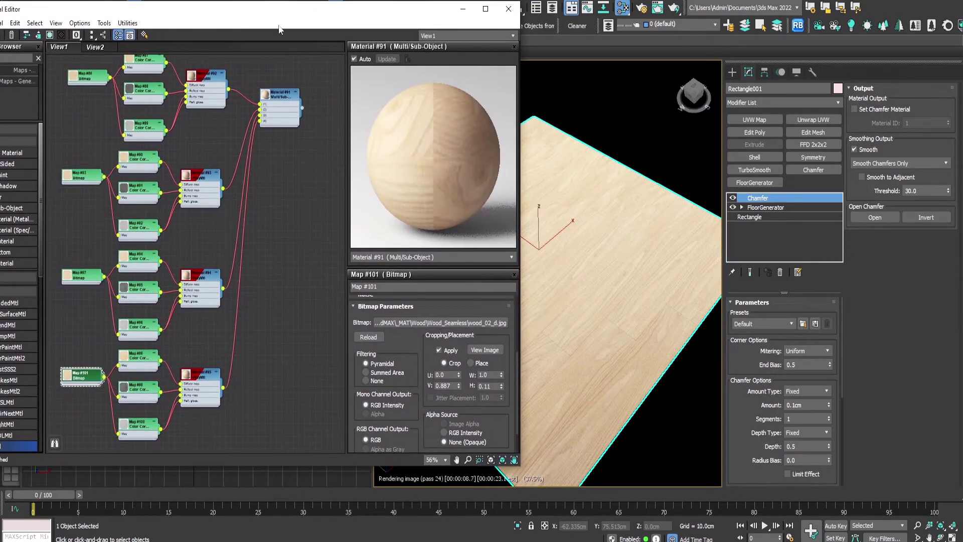
drag(257, 14, 342, 6)
scroll(343, 255, down, 2)
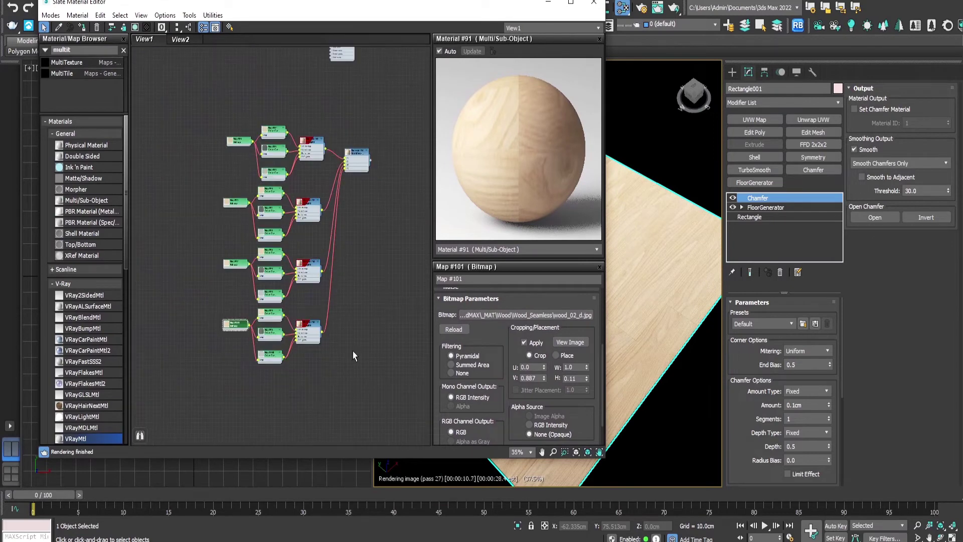
Duplicate the fourth tree's VRayMtl with its color corrections and bitmap as a standalone tree below the material graph
scroll(328, 273, down, 2)
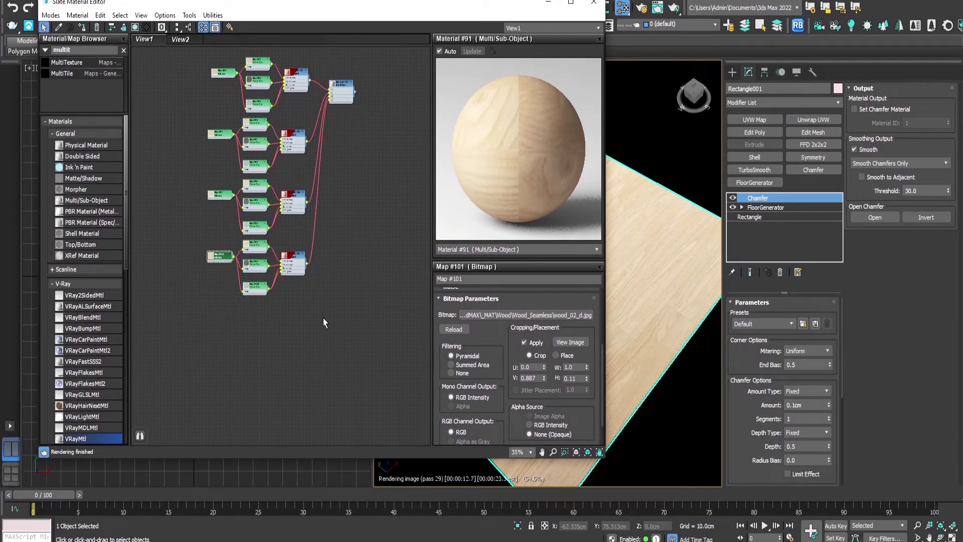
drag(301, 242, 205, 315)
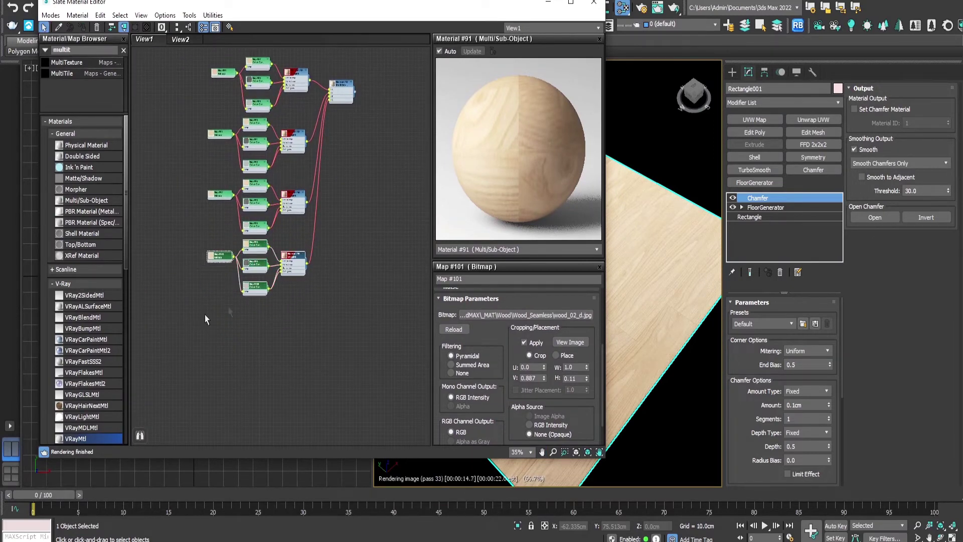
shift+drag(293, 263, 289, 361)
double_click(289, 361)
scroll(288, 396, up, 5)
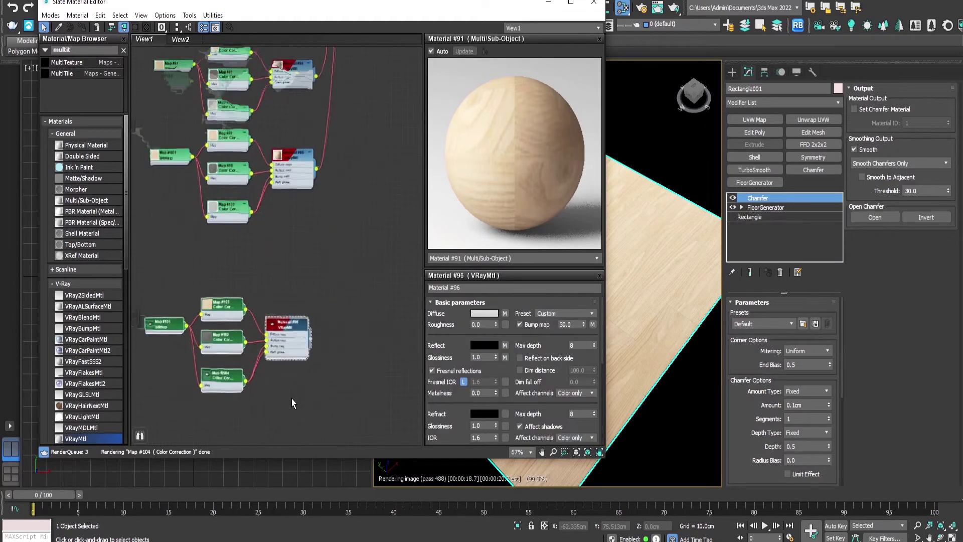
Space the duplicated tree's VRayMtl node away from its maps and assign that material to the floor
mouse_move(228, 341)
middle_down()
mouse_move(319, 220)
mouse_move(250, 257)
middle_up()
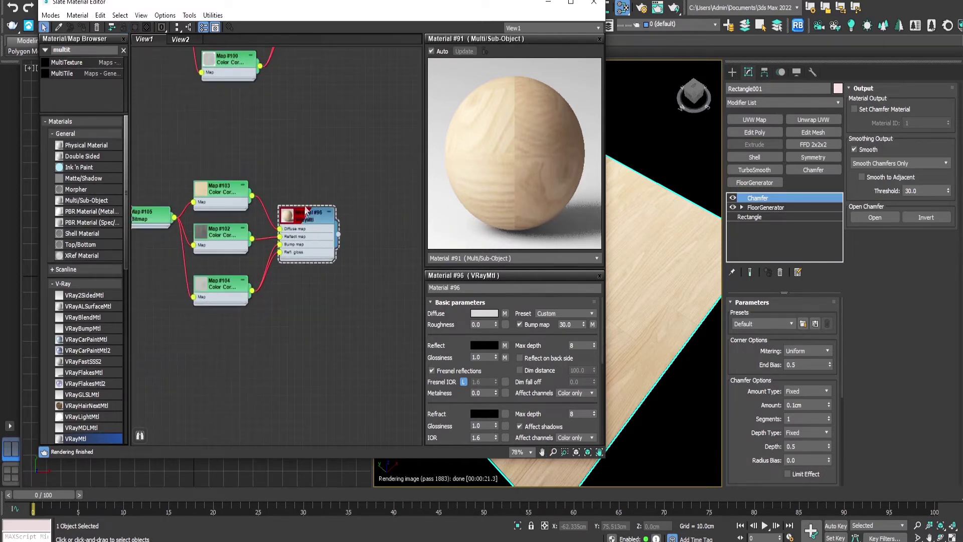
drag(304, 212, 327, 204)
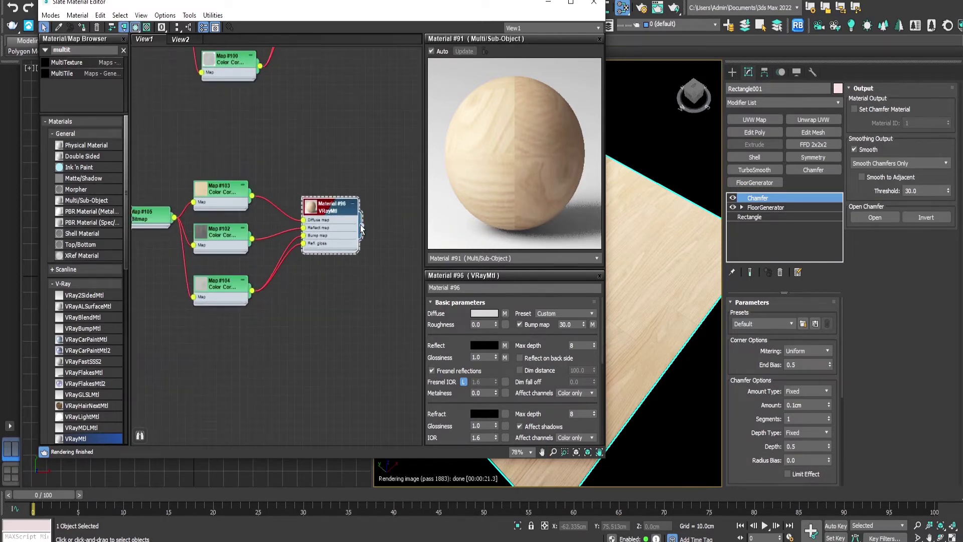
drag(672, 308, 672, 308)
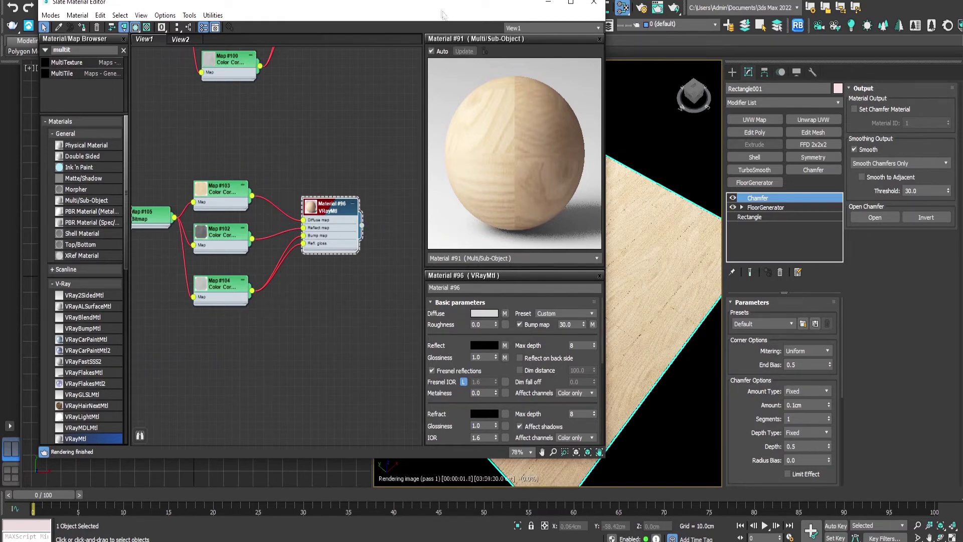
drag(443, 14, 370, 15)
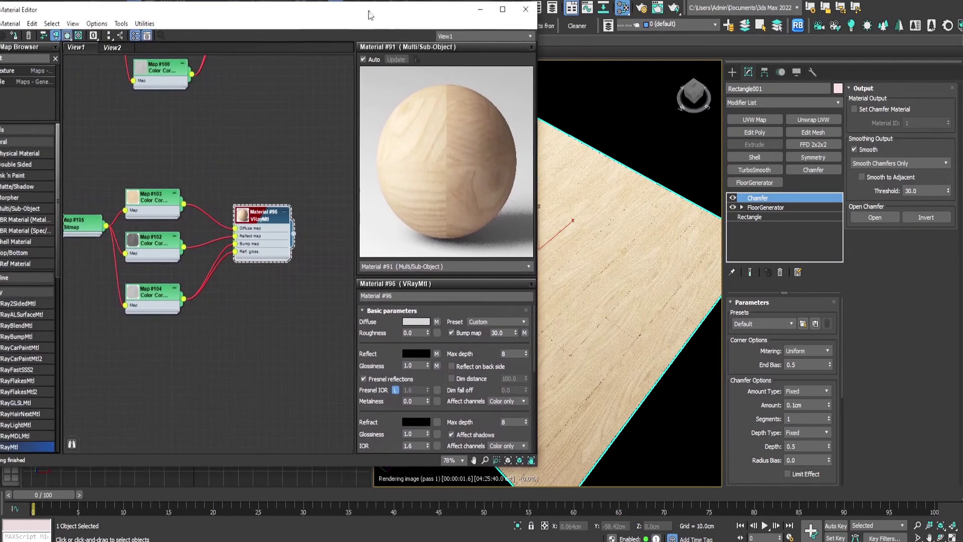
Turn off cropping in the duplicated tree's bitmap, check the full wood image, and close the material editor
double_click(87, 224)
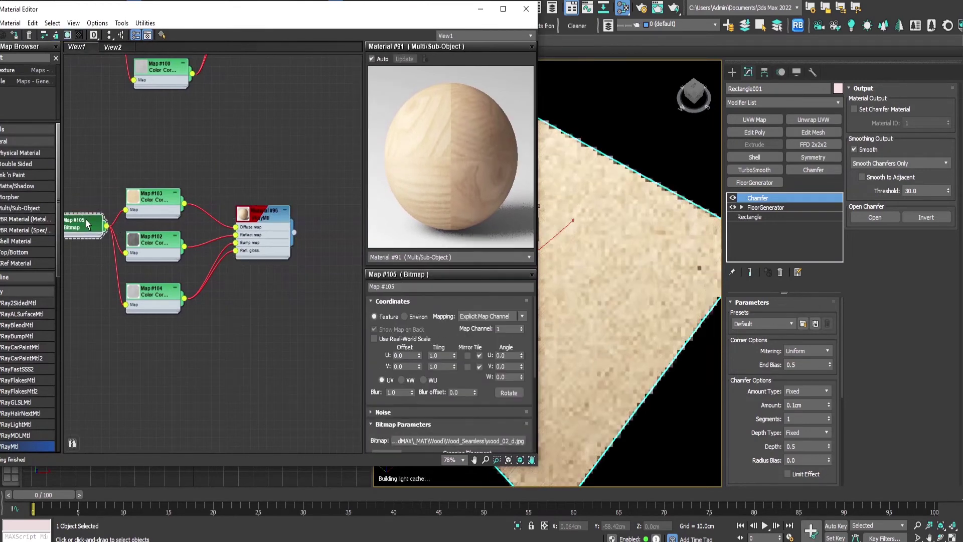
drag(485, 381, 488, 282)
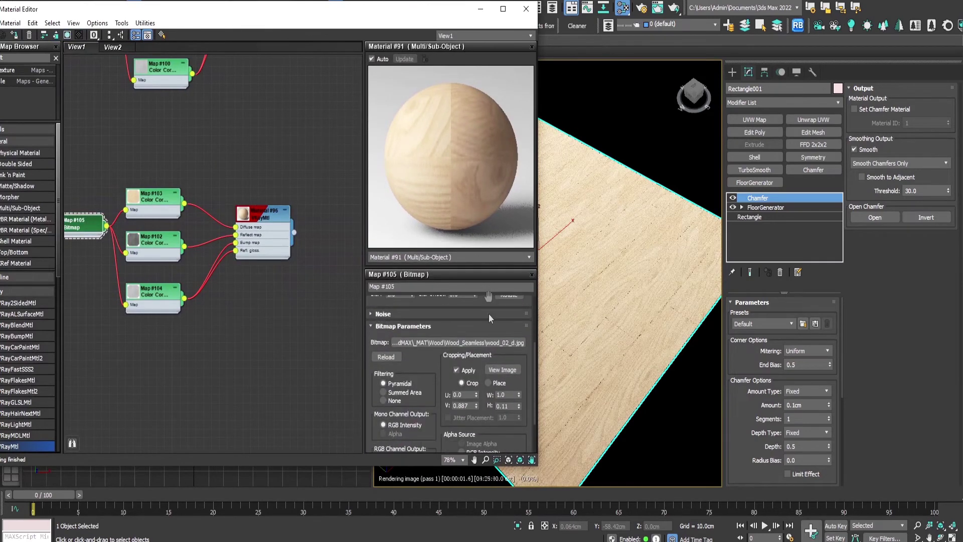
click(456, 371)
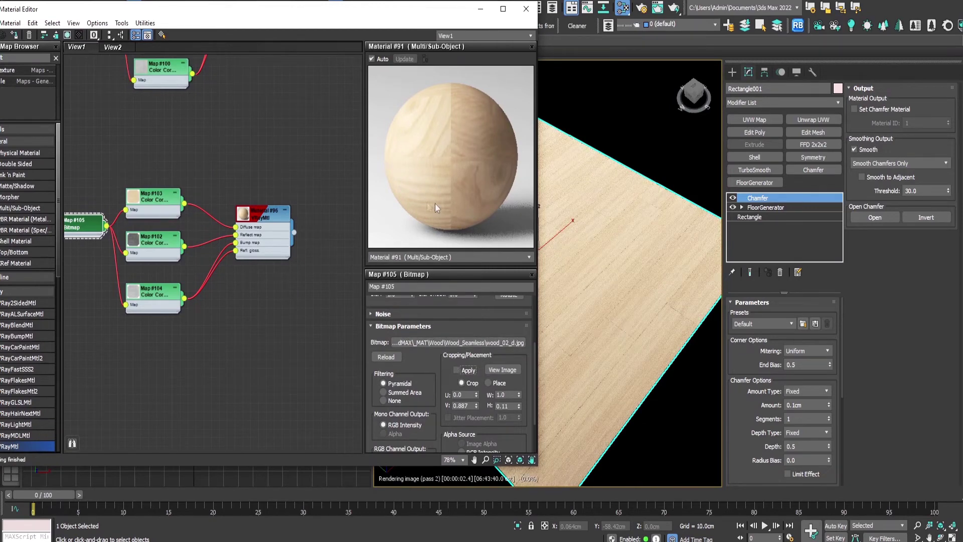
click(457, 370)
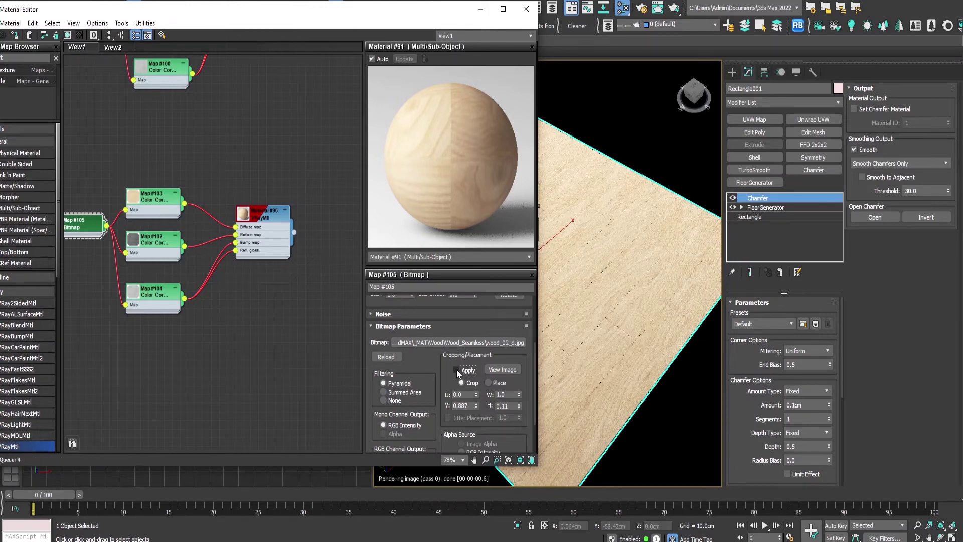
click(457, 370)
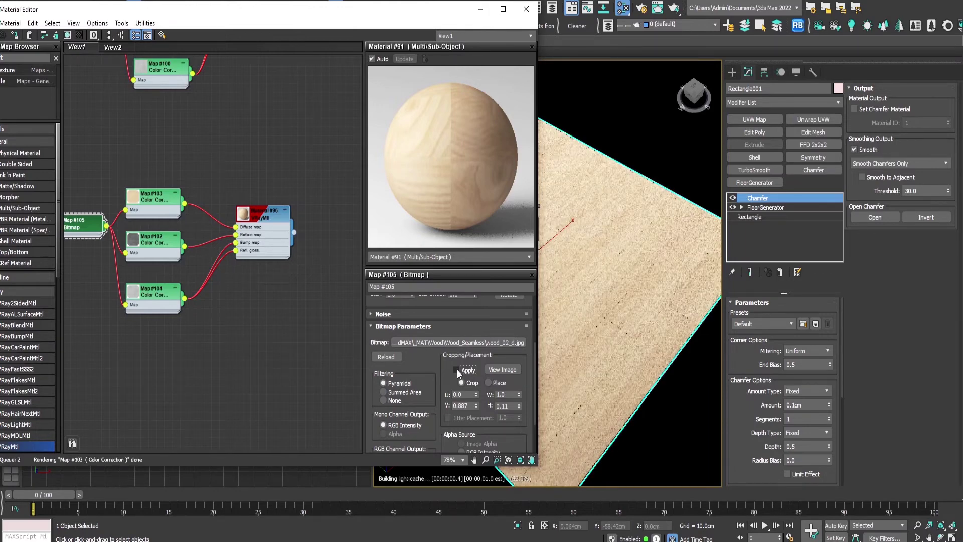
click(507, 369)
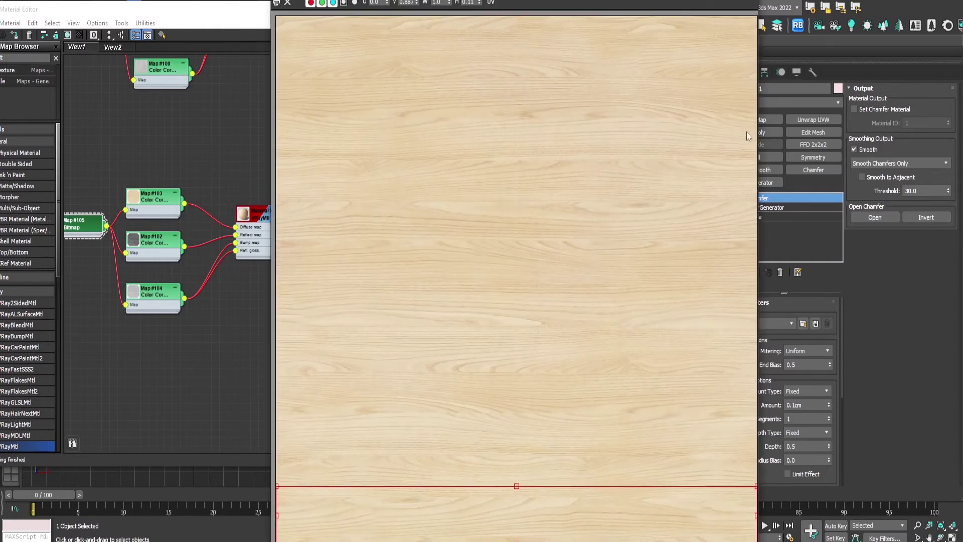
click(746, 1)
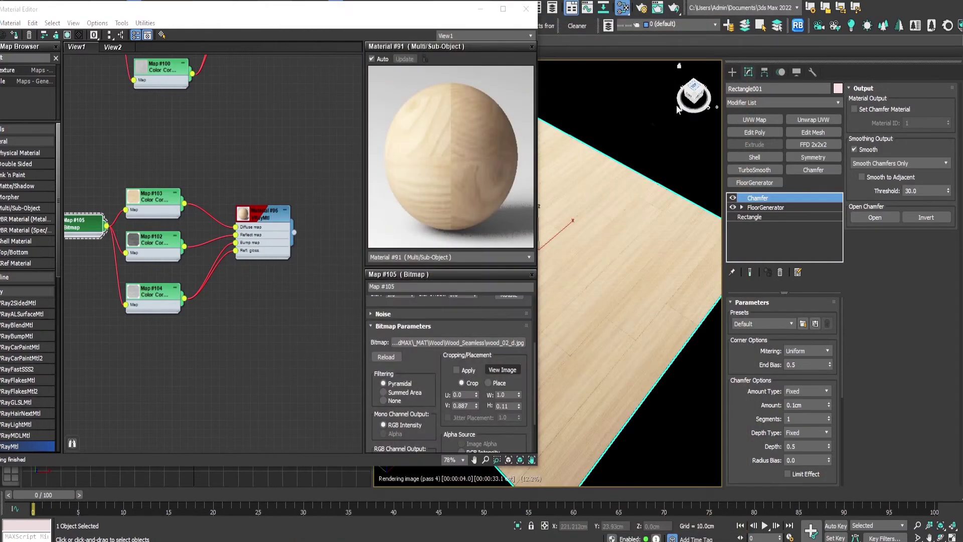
click(527, 9)
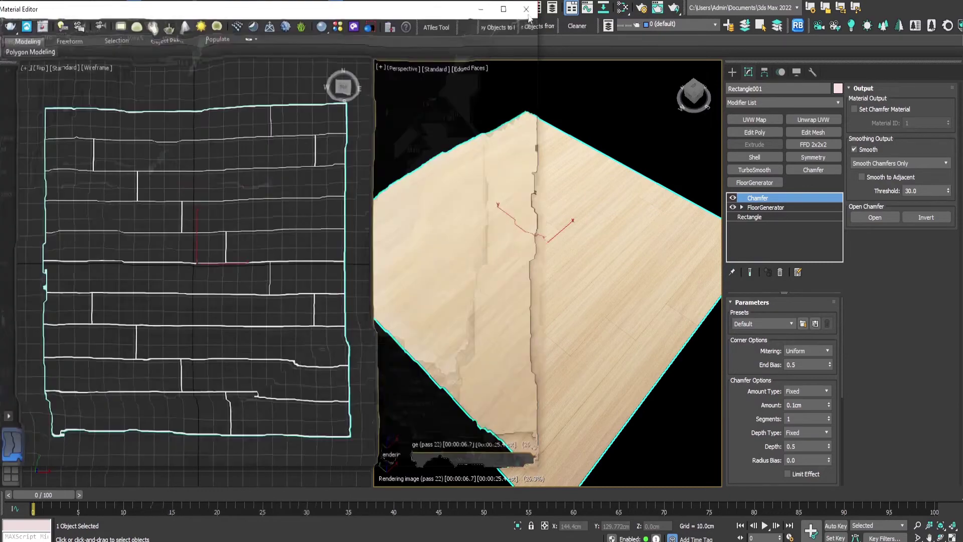
Disable the floor's Chamfer modifier and insert an Unwrap UVW modifier directly above FloorGenerator
alt+middle_drag(628, 311, 582, 296)
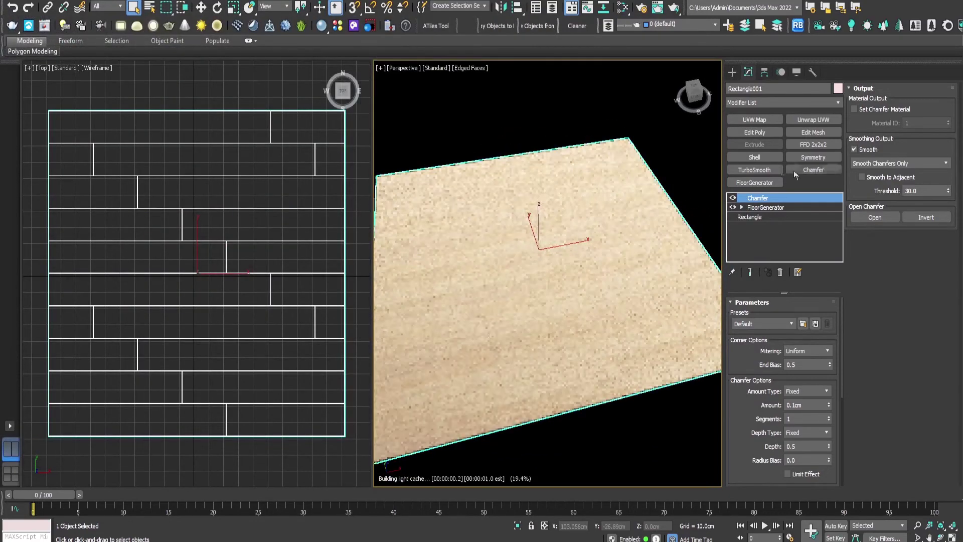
click(732, 197)
click(758, 208)
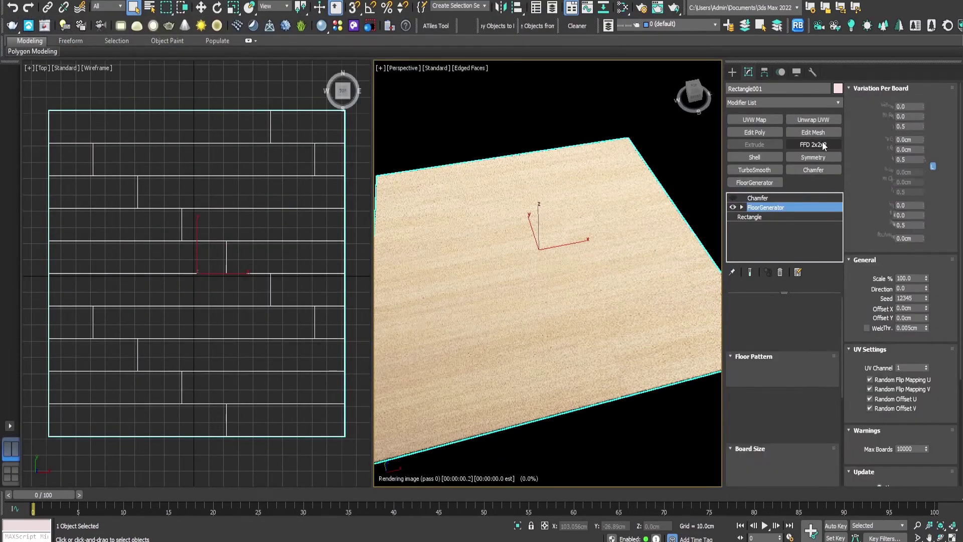
click(804, 118)
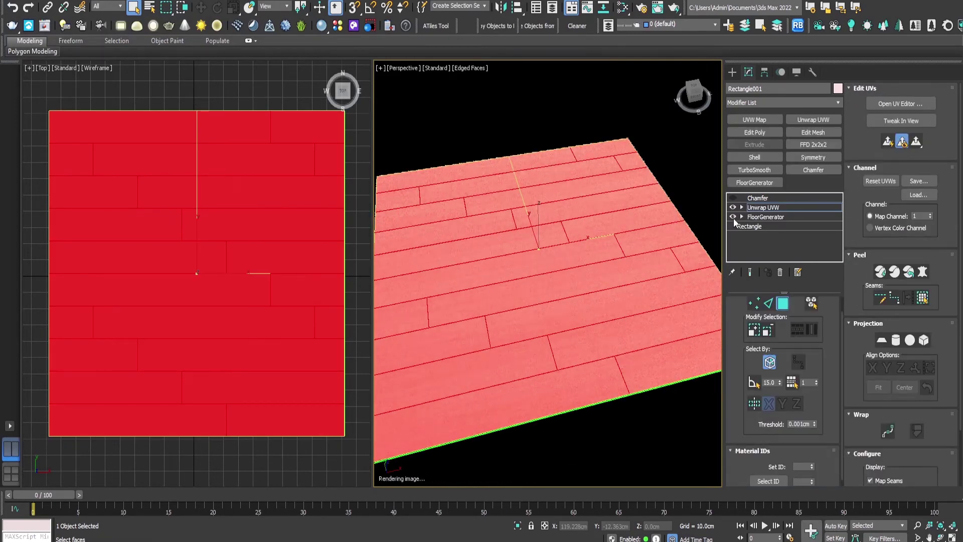
Flatten-map the floor's UVs with a polygon angle threshold of 45 and spacing of 0.001
click(901, 103)
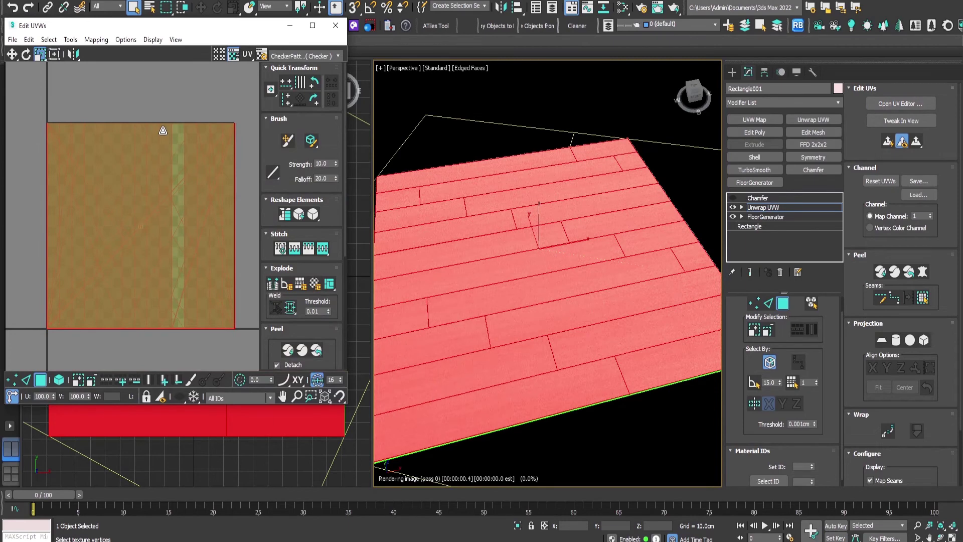
click(97, 40)
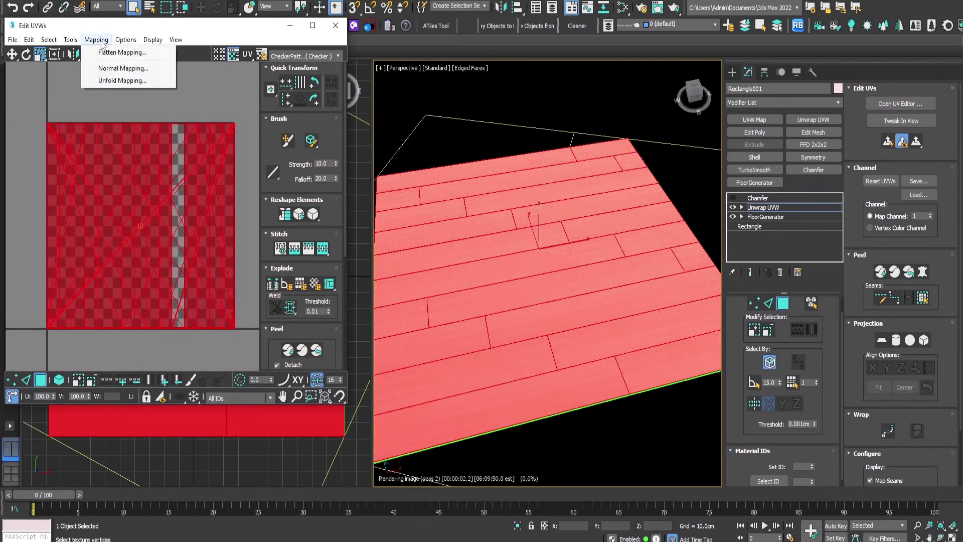
click(101, 53)
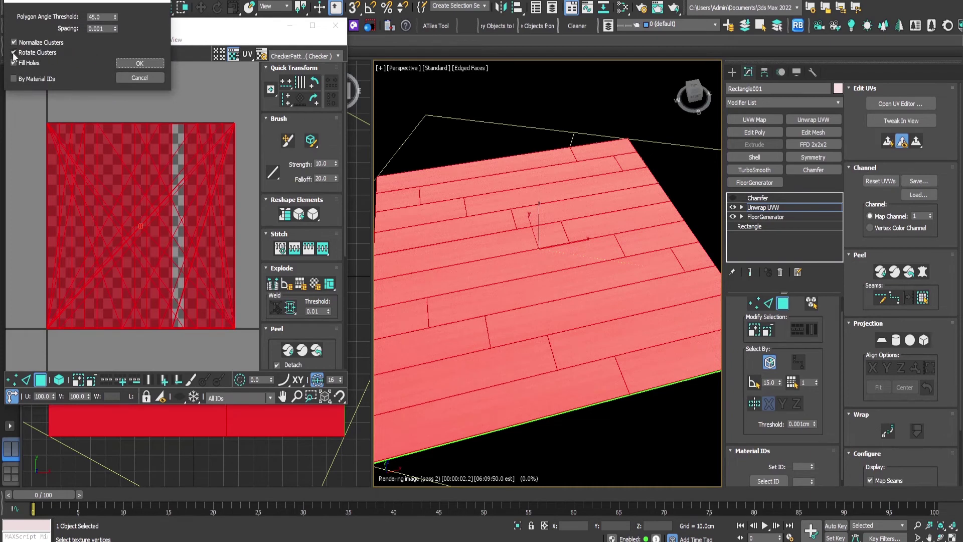
click(140, 65)
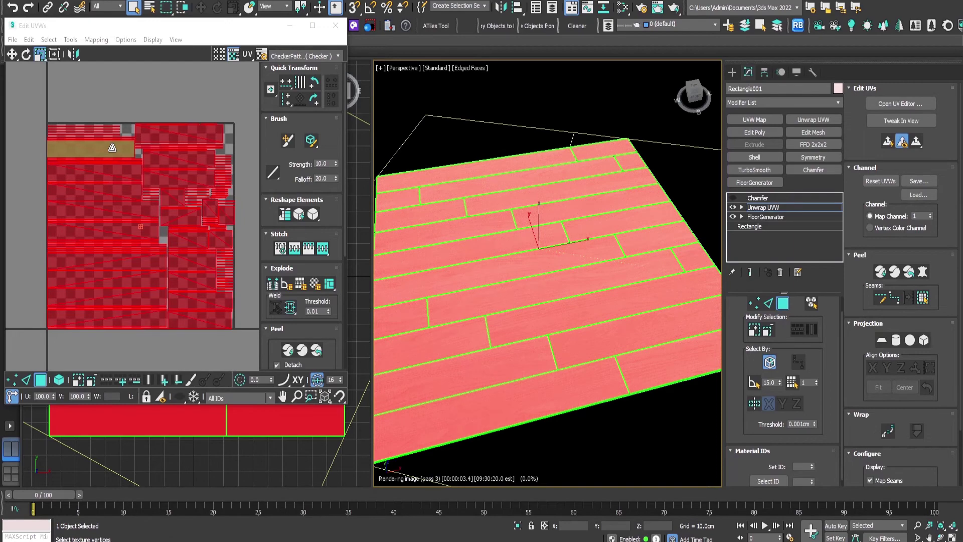
Scale all flattened board UVs up to about 1.7 times the texture square, and deselect them
middle_drag(497, 377, 557, 348)
scroll(557, 348, up, 6)
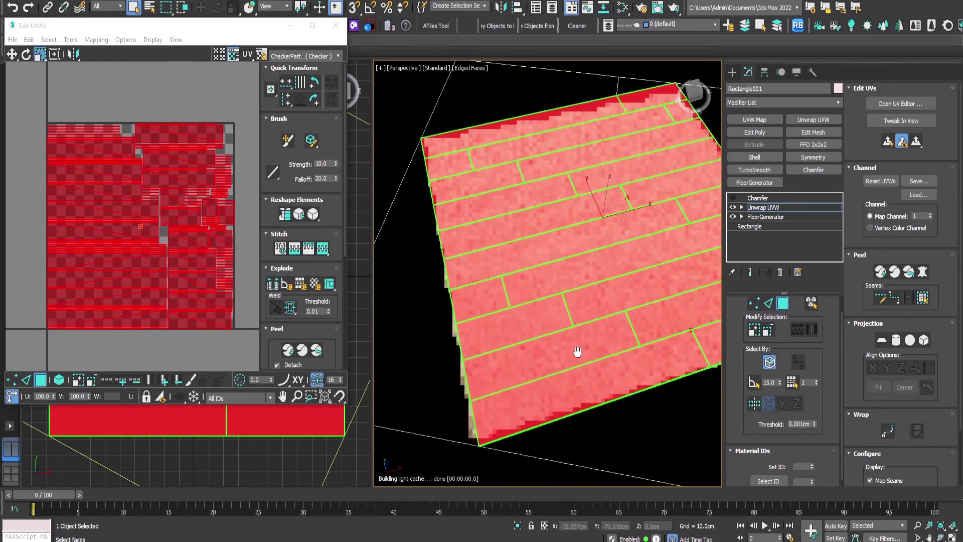
click(152, 260)
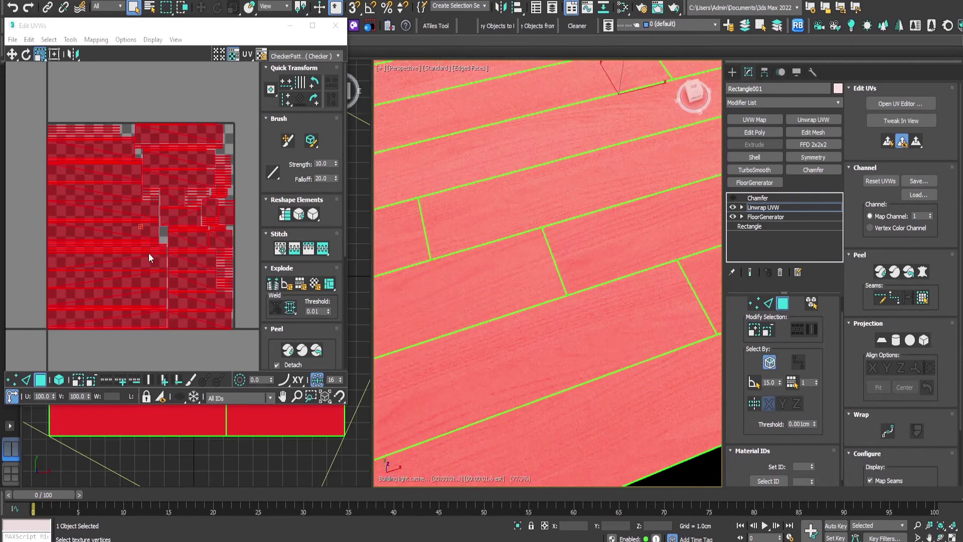
scroll(153, 227, up, 3)
drag(153, 227, 153, 236)
click(180, 215)
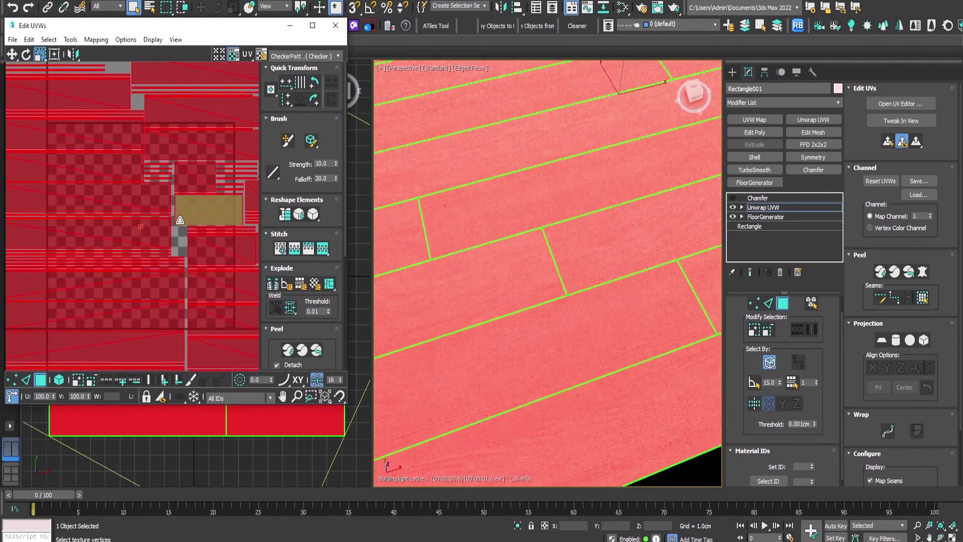
click(179, 246)
click(163, 230)
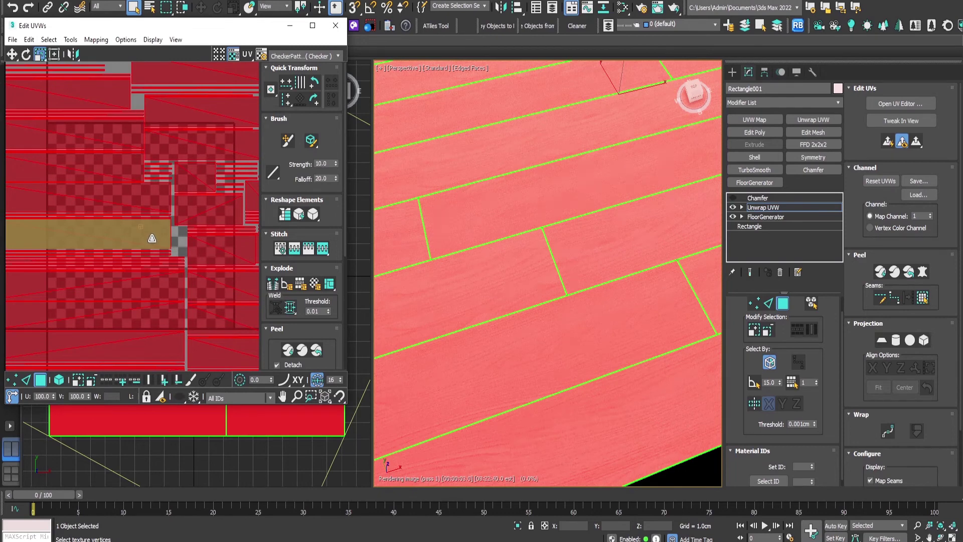
scroll(164, 244, down, 4)
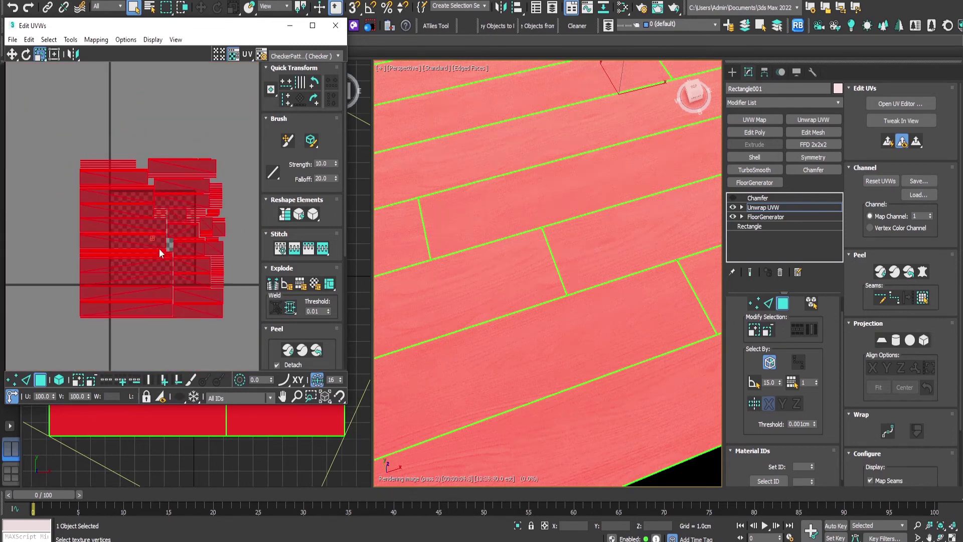
click(203, 245)
mouse_move(197, 245)
mouse_down()
mouse_move(197, 235)
mouse_move(197, 245)
mouse_up()
click(229, 134)
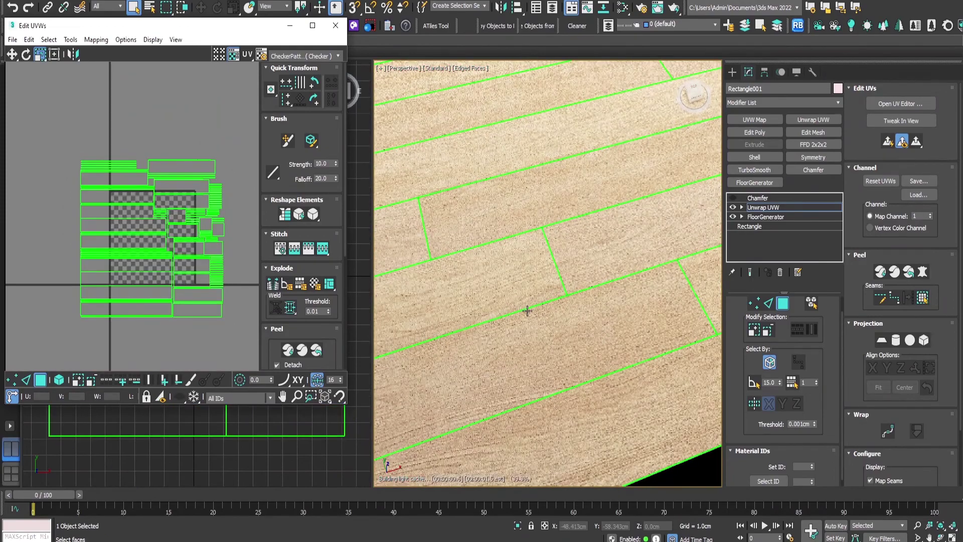
Leave face editing, close the UV editor, and re-enable the Chamfer modifier above Unwrap UVW
scroll(527, 311, down, 6)
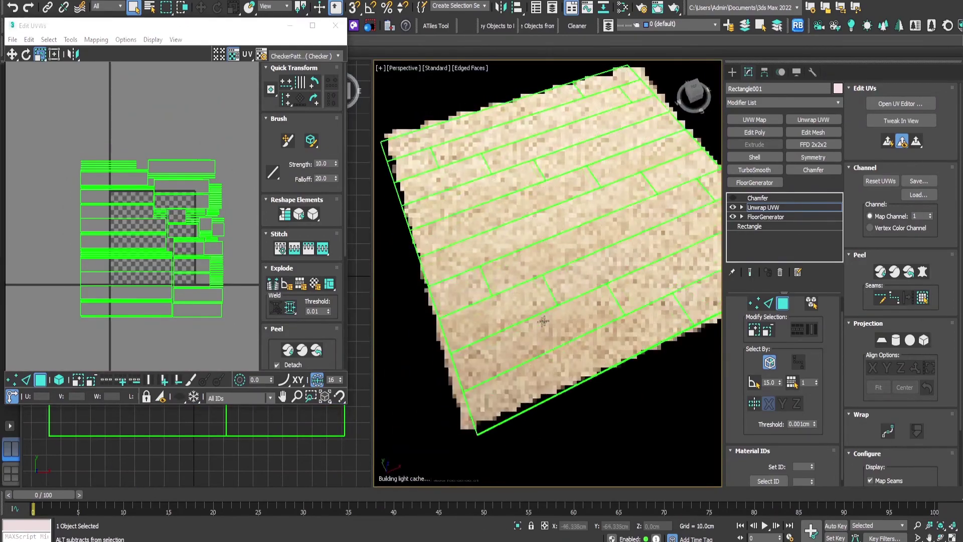
scroll(608, 286, up, 6)
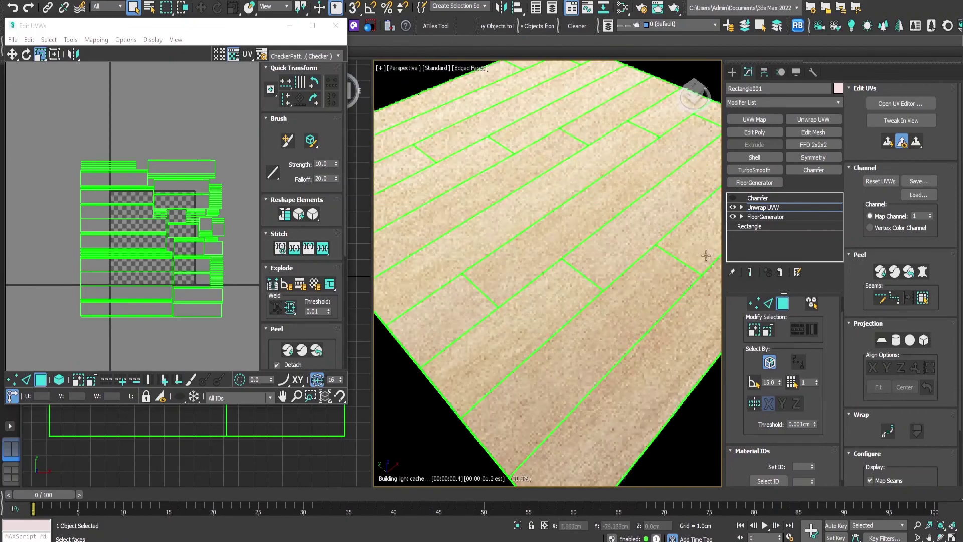
click(755, 207)
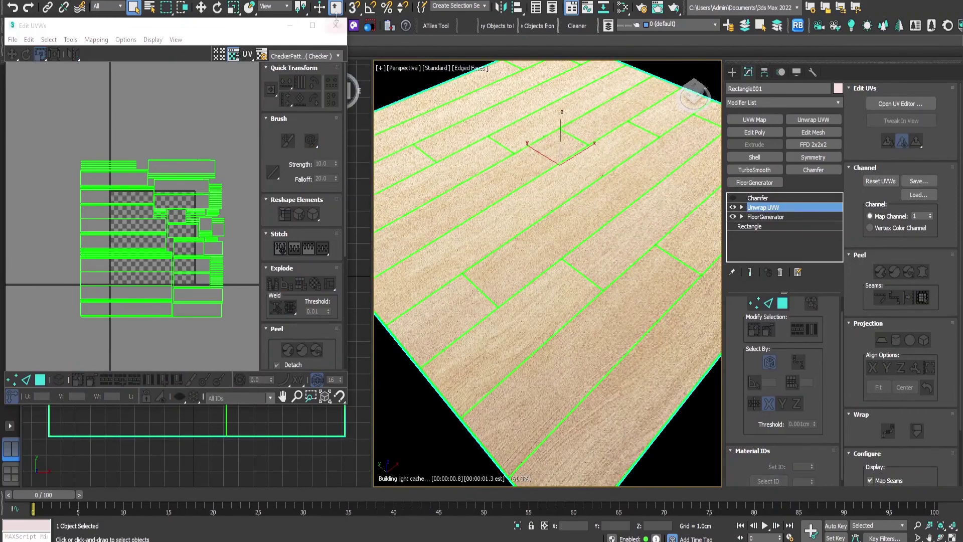
click(336, 26)
click(757, 198)
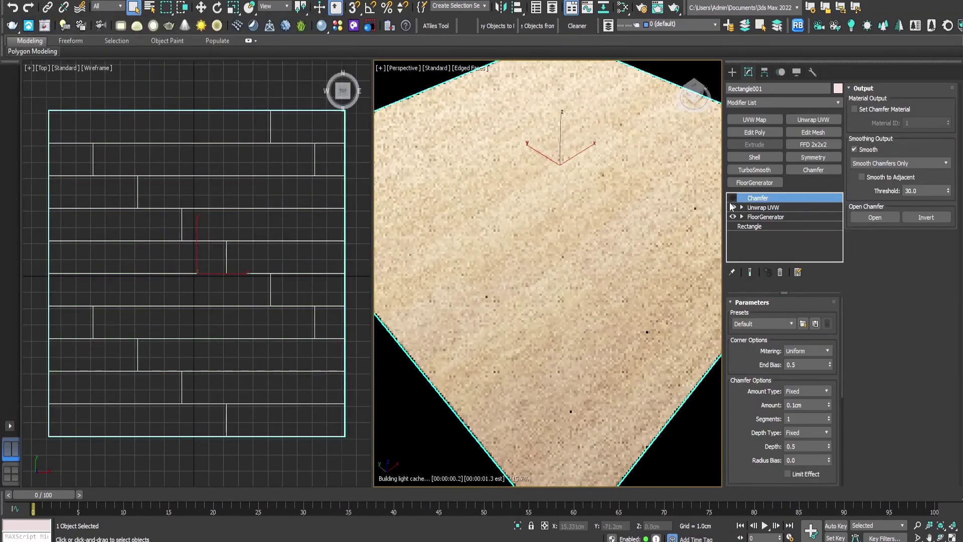
click(732, 198)
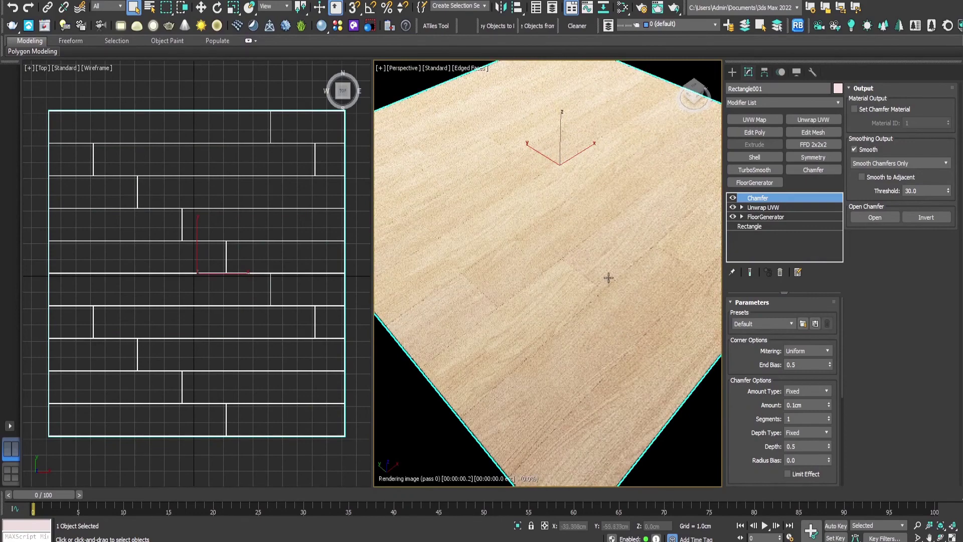
alt+middle_drag(609, 277, 604, 321)
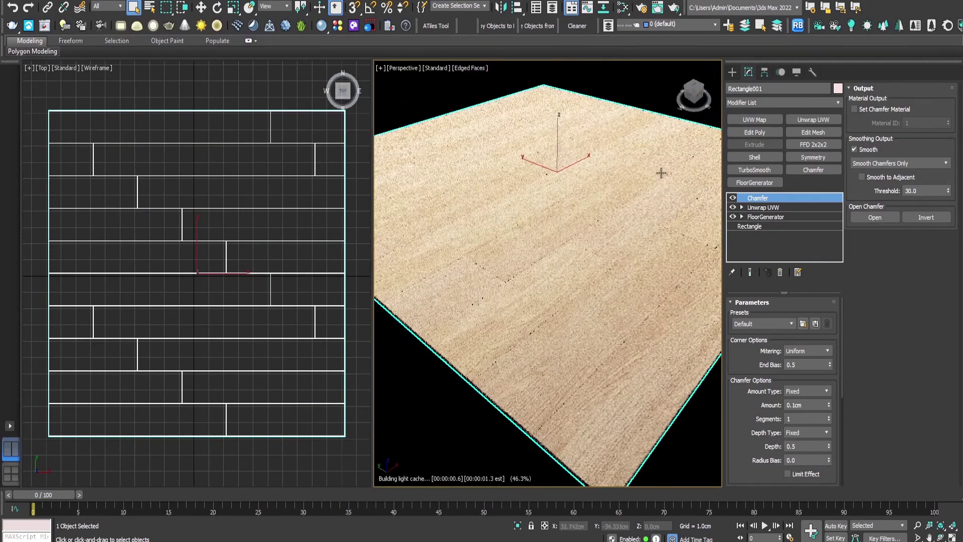